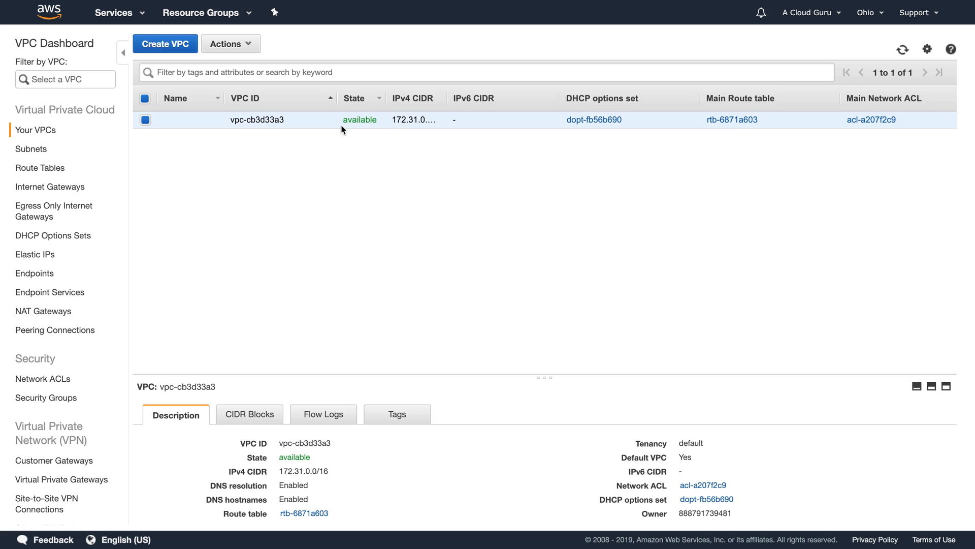
{"action": "left_click", "coordinate": [26, 149]}
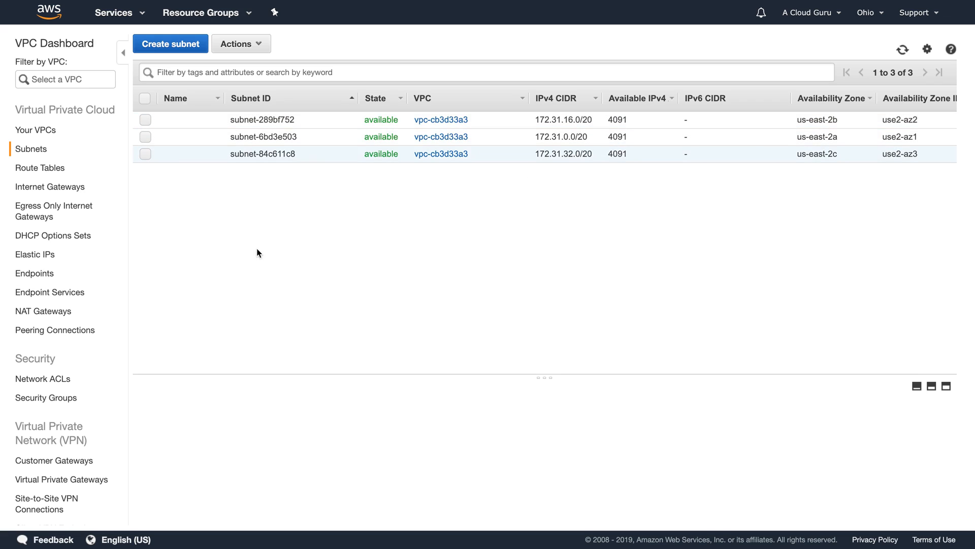
{"action": "left_click", "coordinate": [18, 170]}
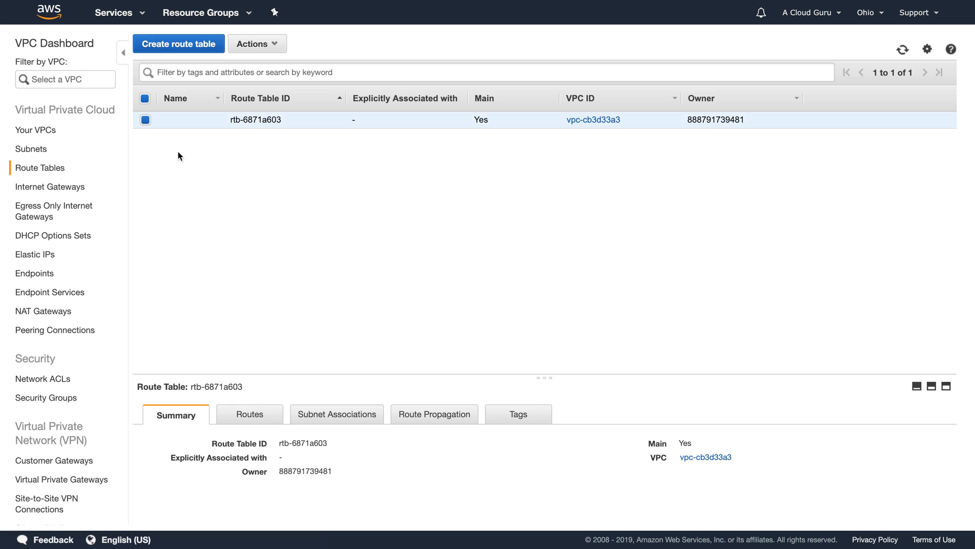
{"action": "left_click", "coordinate": [76, 186]}
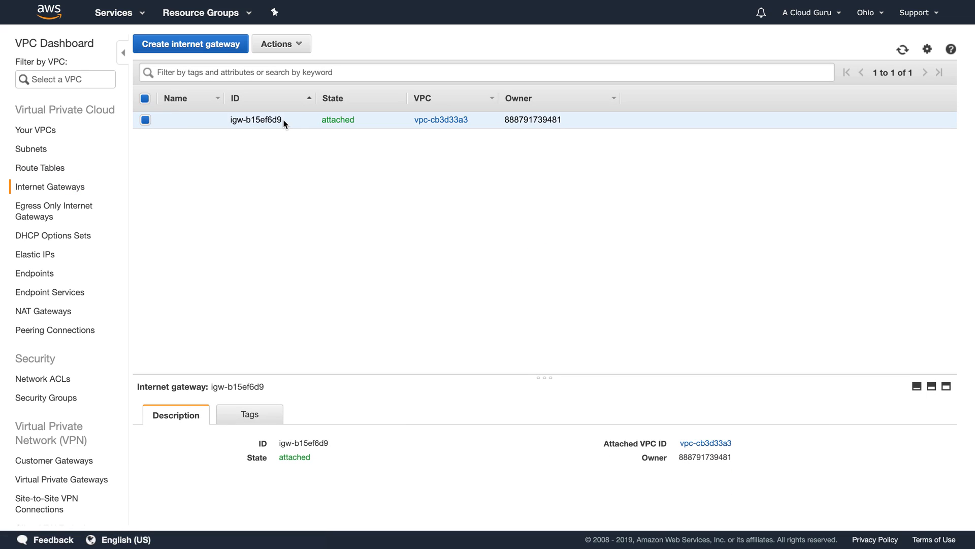
{"action": "left_click", "coordinate": [51, 382]}
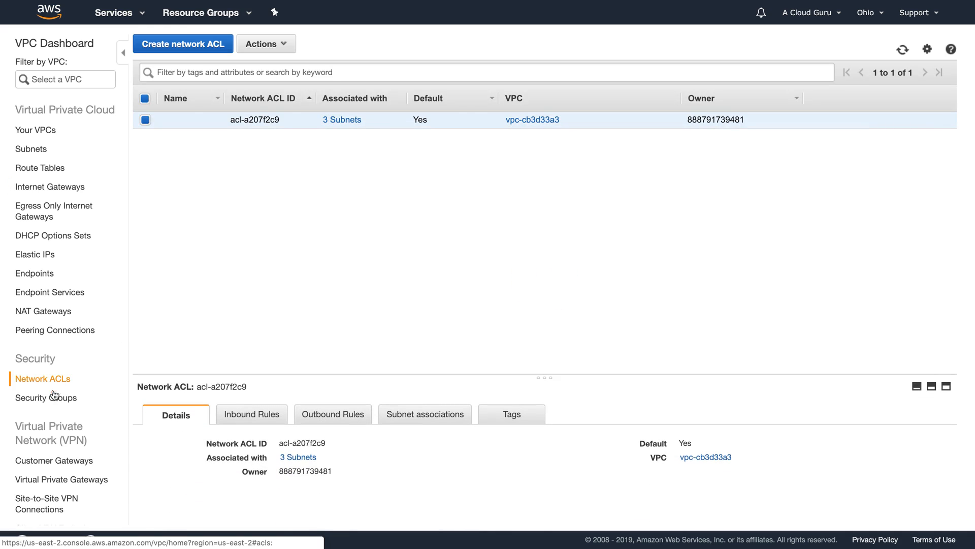
{"action": "left_click", "coordinate": [52, 399]}
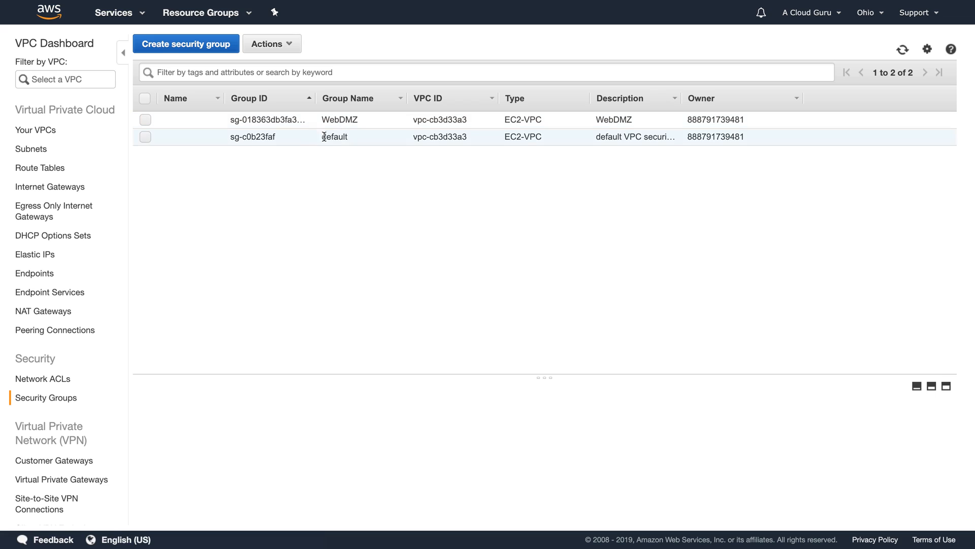
{"action": "left_click", "coordinate": [40, 133]}
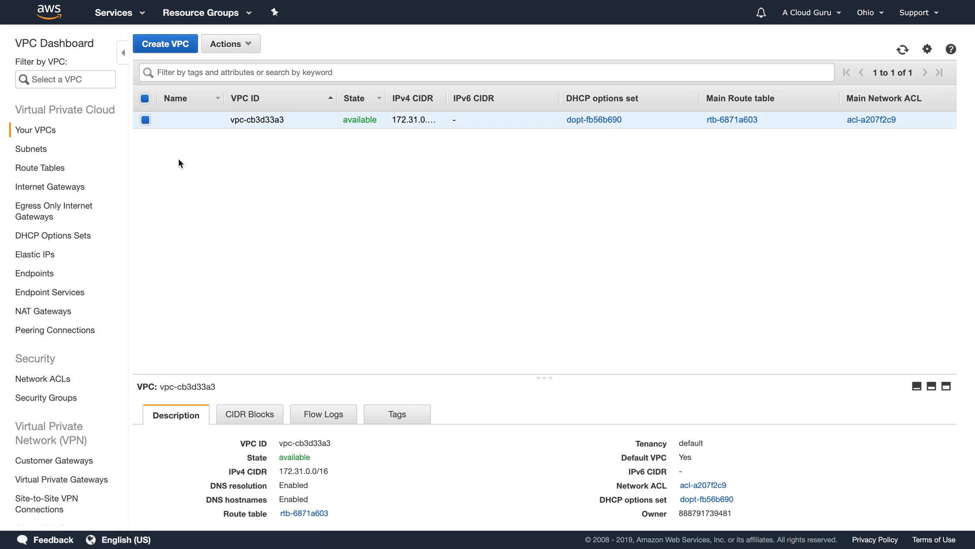
Step: Start a new VPC named acloudguruVPC with IPv4 CIDR 10.0.0.0/16
{"action": "left_click", "coordinate": [165, 46]}
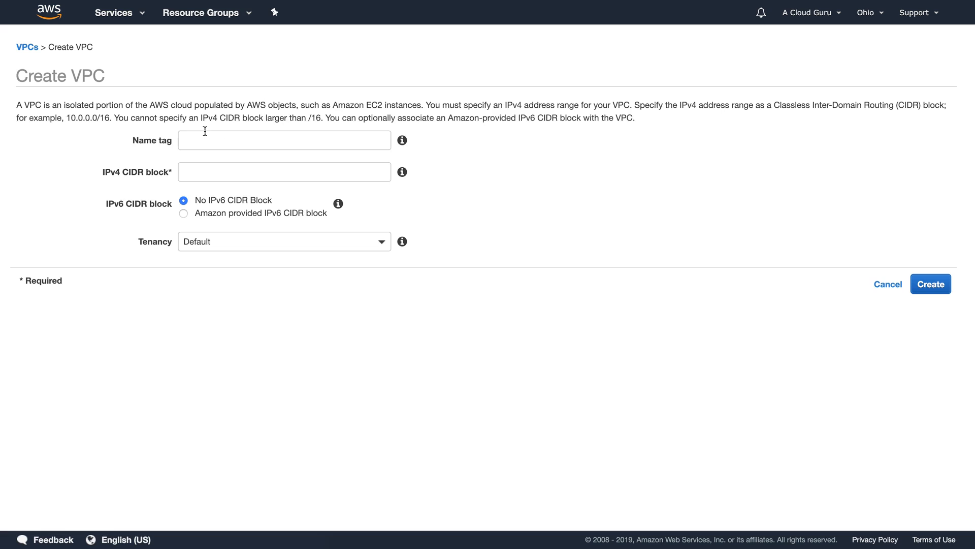
{"action": "left_click", "coordinate": [205, 136]}
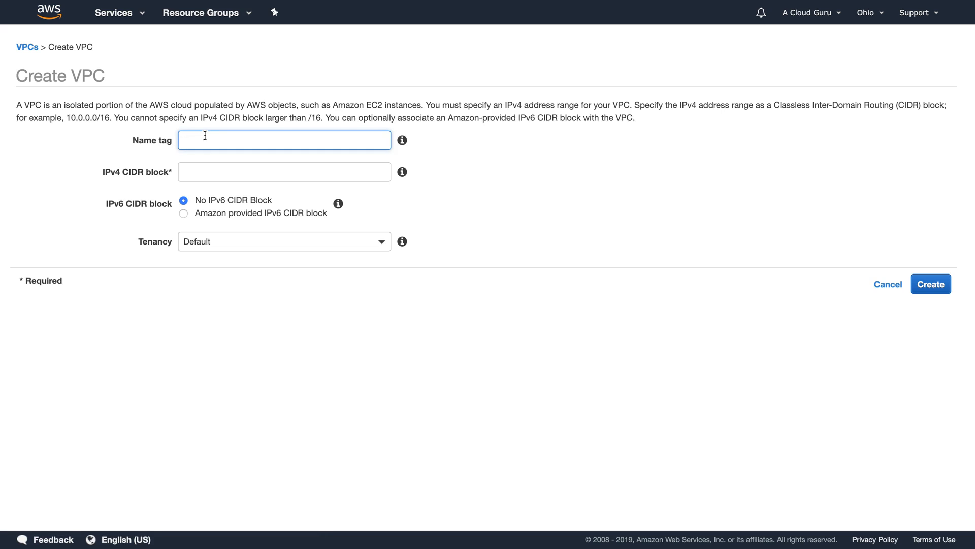
{"action": "type", "text": "acloudguruVPC"}
{"action": "key", "text": "Tab"}
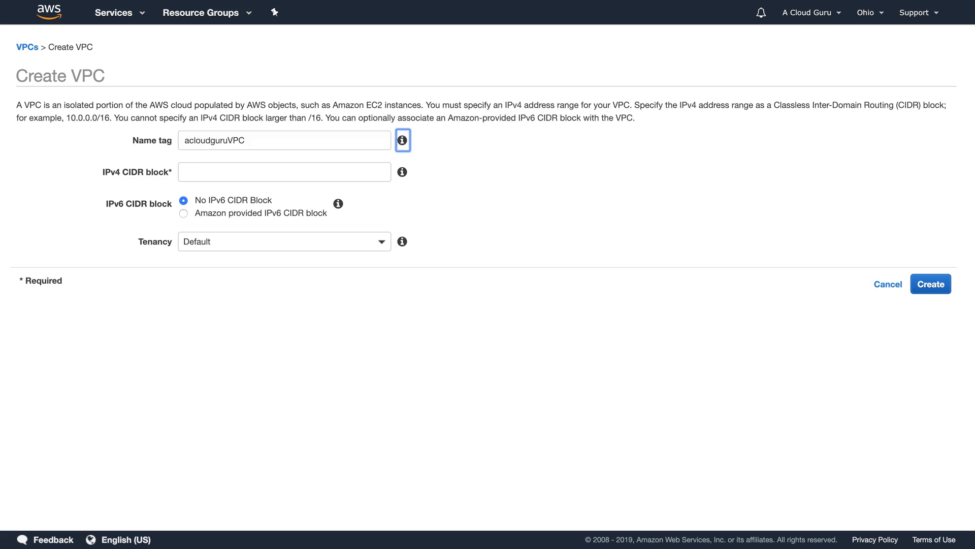
{"action": "left_click", "coordinate": [201, 173]}
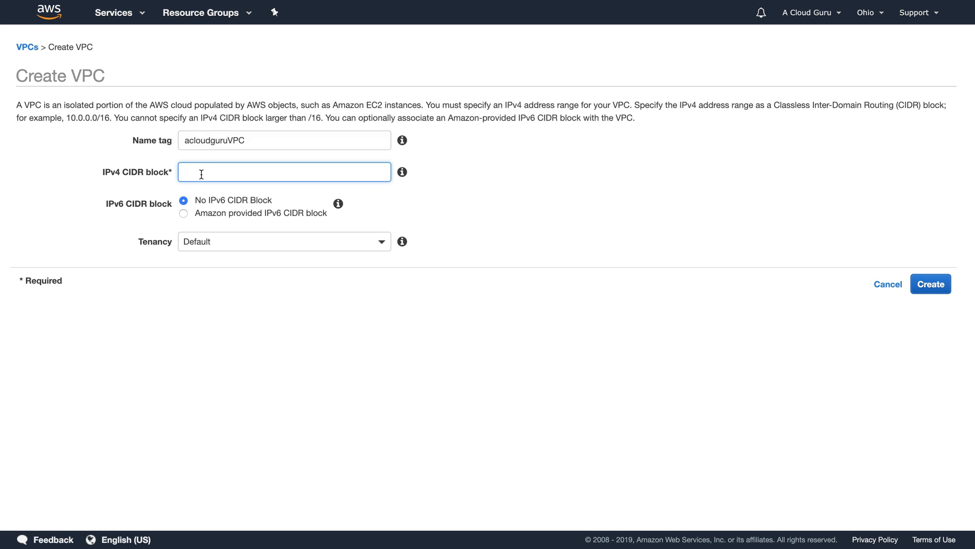
{"action": "type", "text": "10.0.0.0/16"}
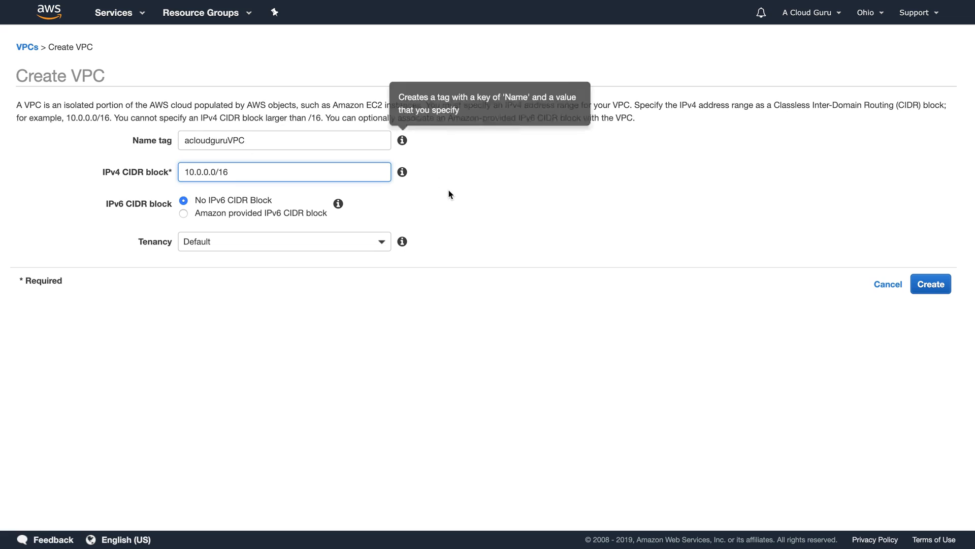
{"action": "left_click", "coordinate": [450, 194]}
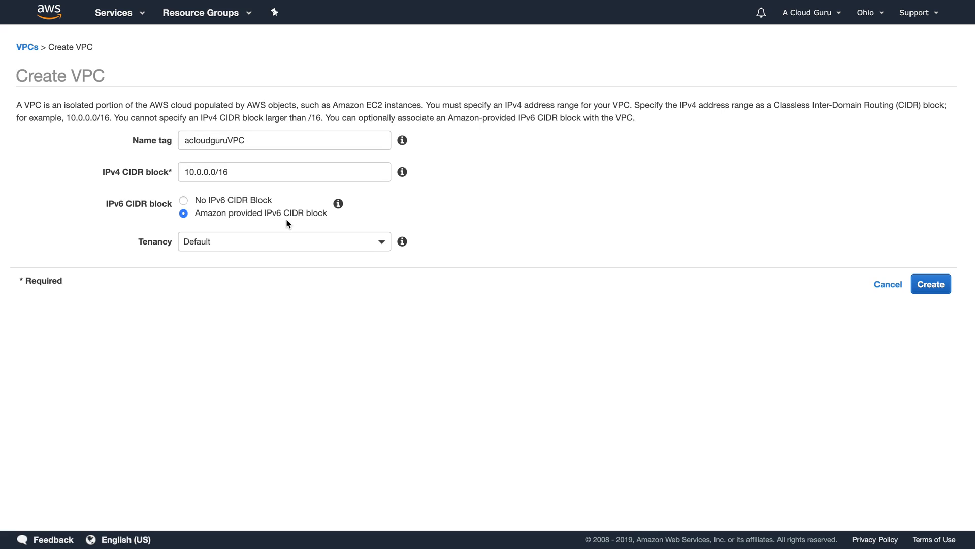
Step: Keep Default tenancy, add an Amazon-provided IPv6 block, and create the VPC
{"action": "left_click", "coordinate": [199, 243]}
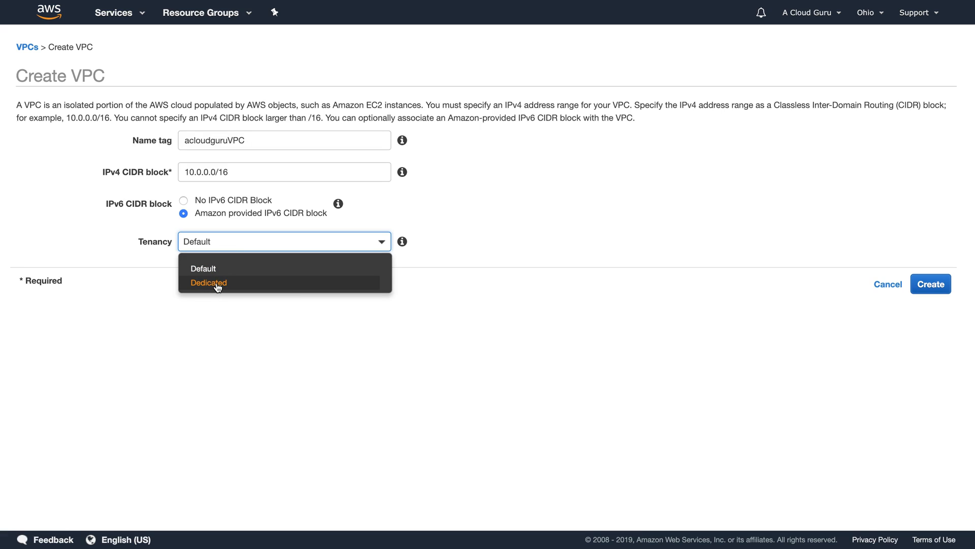
{"action": "left_click", "coordinate": [206, 268]}
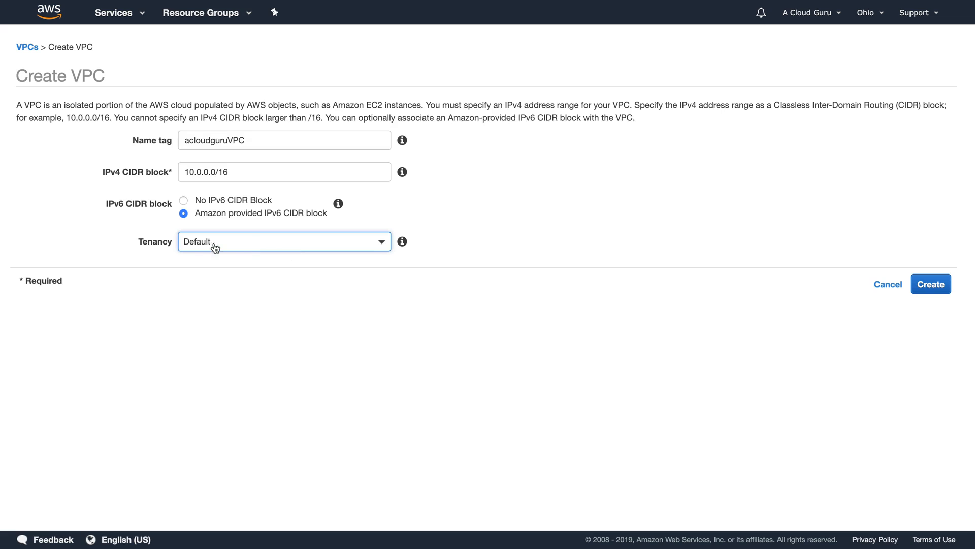
{"action": "left_click", "coordinate": [548, 224]}
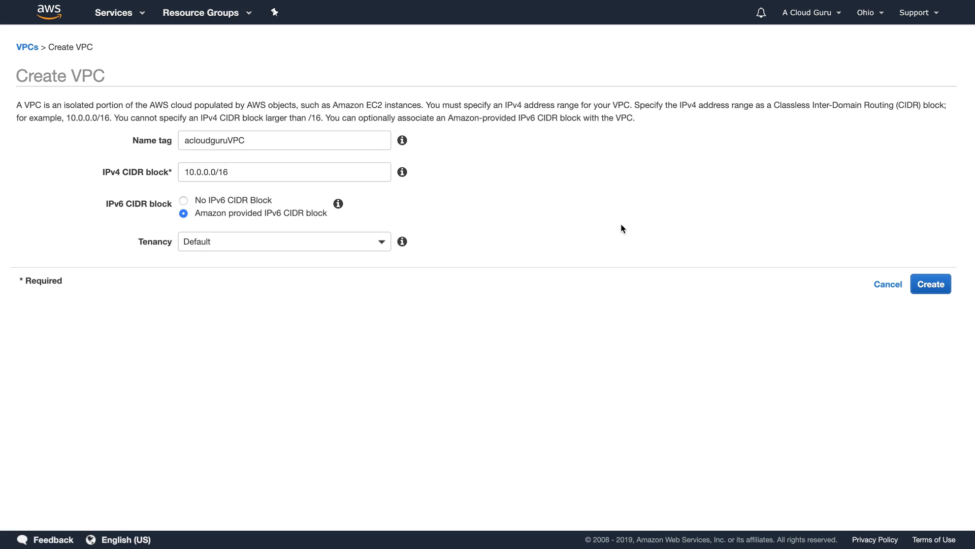
{"action": "left_click", "coordinate": [932, 285]}
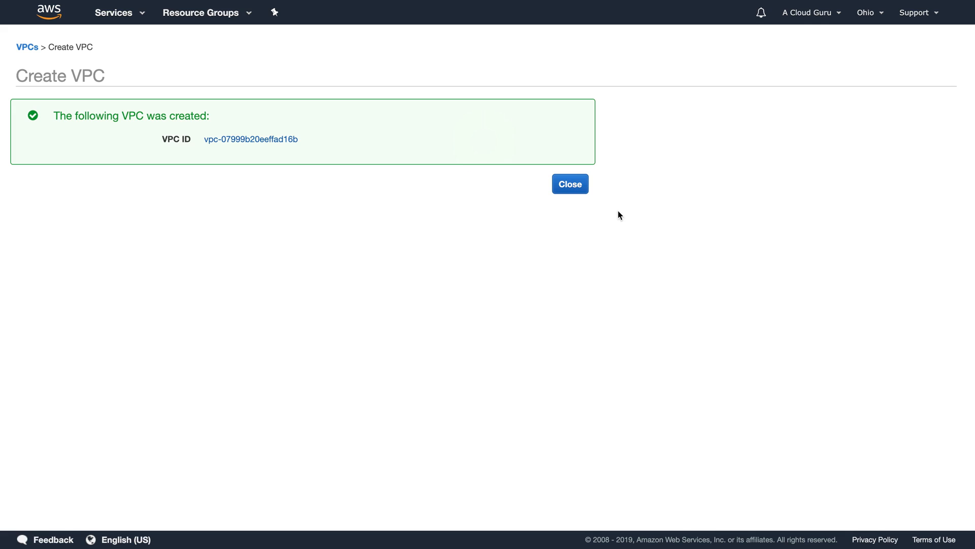
{"action": "left_click", "coordinate": [570, 185]}
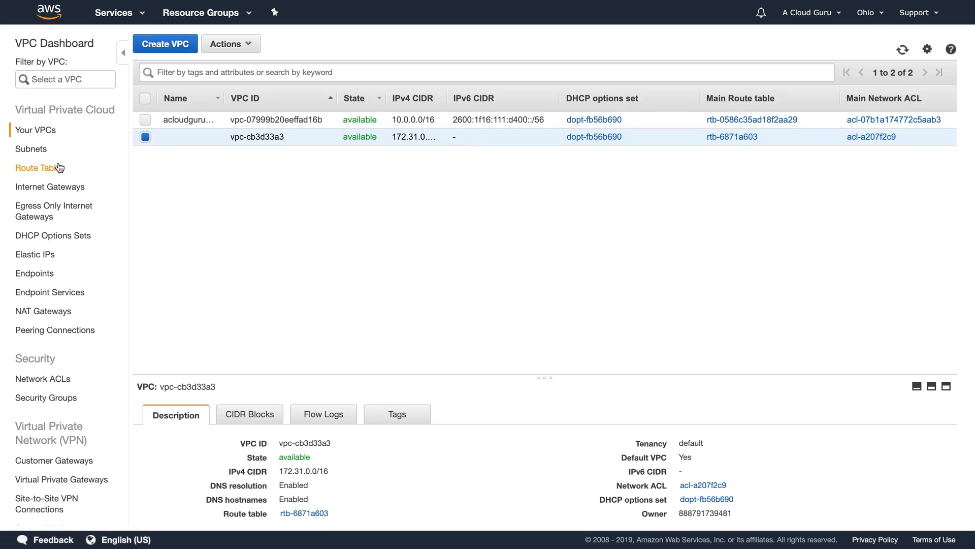
Step: Check the Subnets, Route Tables and Internet Gateways lists for the new VPC, widening the VPC columns
{"action": "left_click", "coordinate": [30, 154]}
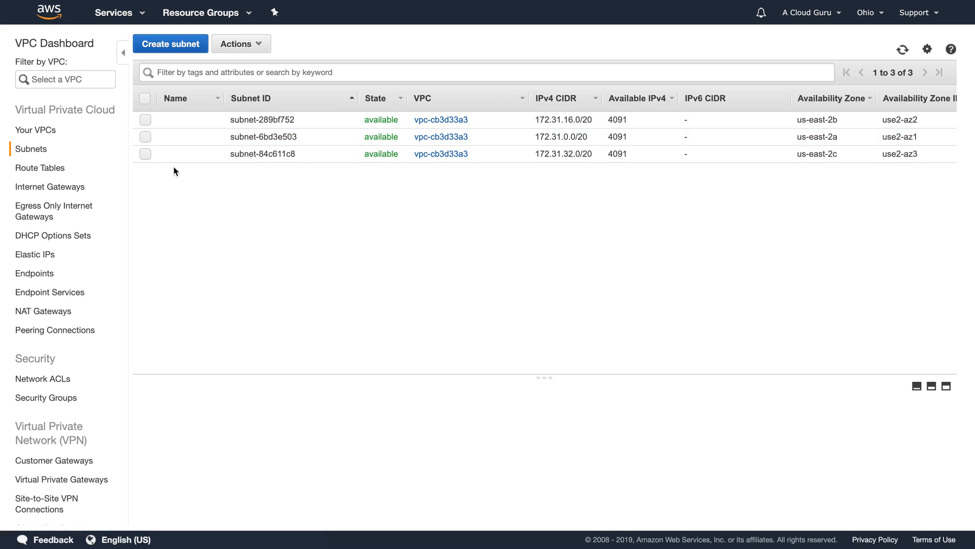
{"action": "left_click", "coordinate": [32, 172]}
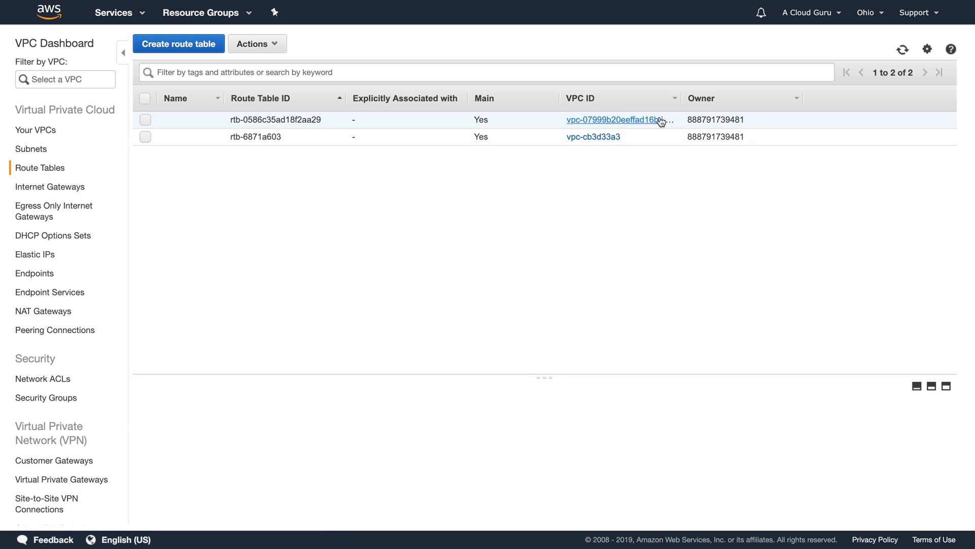
{"action": "left_click_drag", "start_coordinate": [679, 99], "coordinate": [747, 98]}
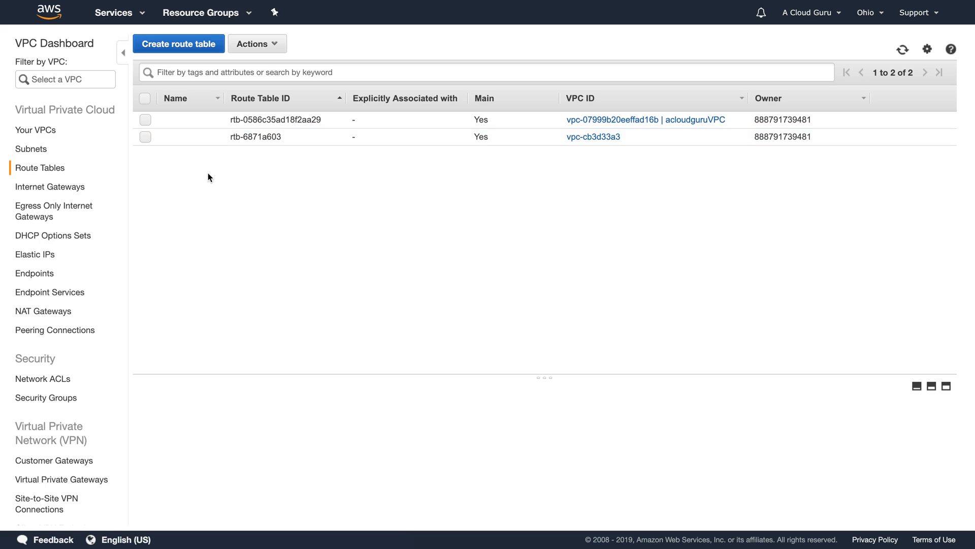
{"action": "left_click", "coordinate": [65, 190]}
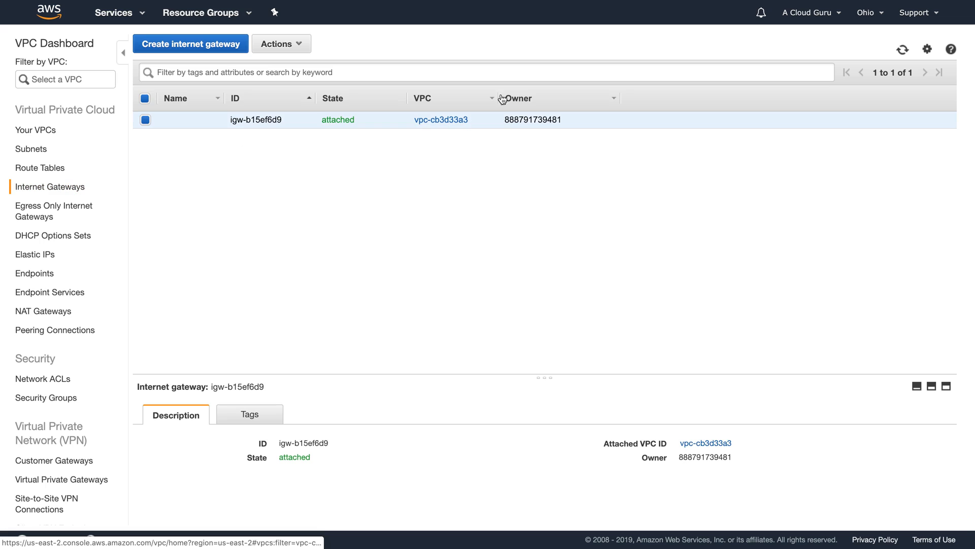
{"action": "left_click_drag", "start_coordinate": [497, 96], "coordinate": [553, 96]}
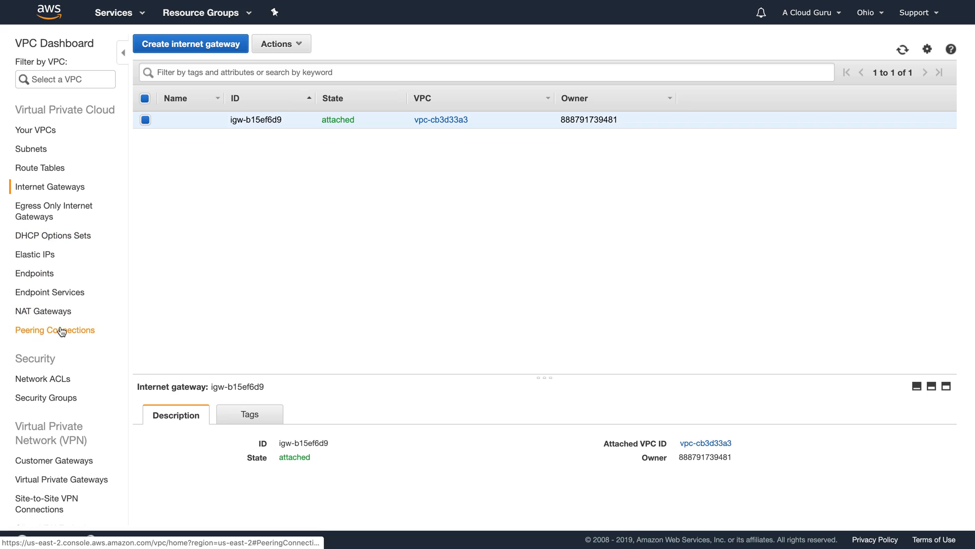
Step: Check Network ACLs and Security Groups, inspecting the new VPC's auto-created default security group
{"action": "left_click", "coordinate": [55, 380]}
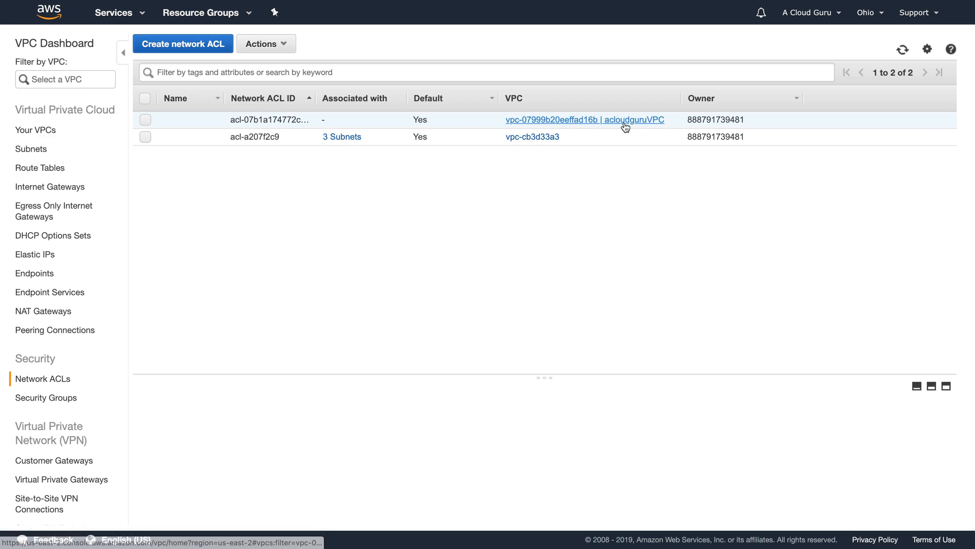
{"action": "left_click", "coordinate": [33, 400]}
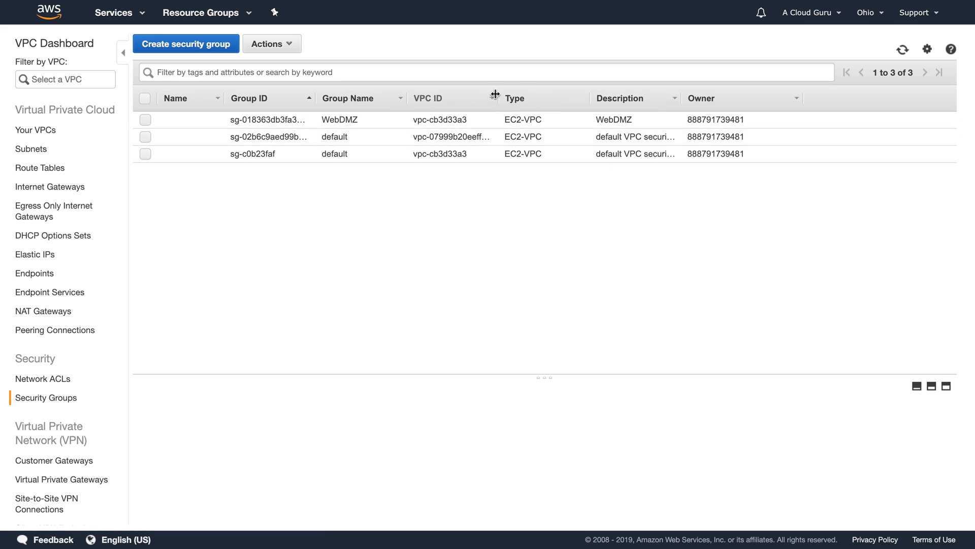
{"action": "left_click_drag", "start_coordinate": [499, 97], "coordinate": [601, 97]}
{"action": "left_click", "coordinate": [145, 137]}
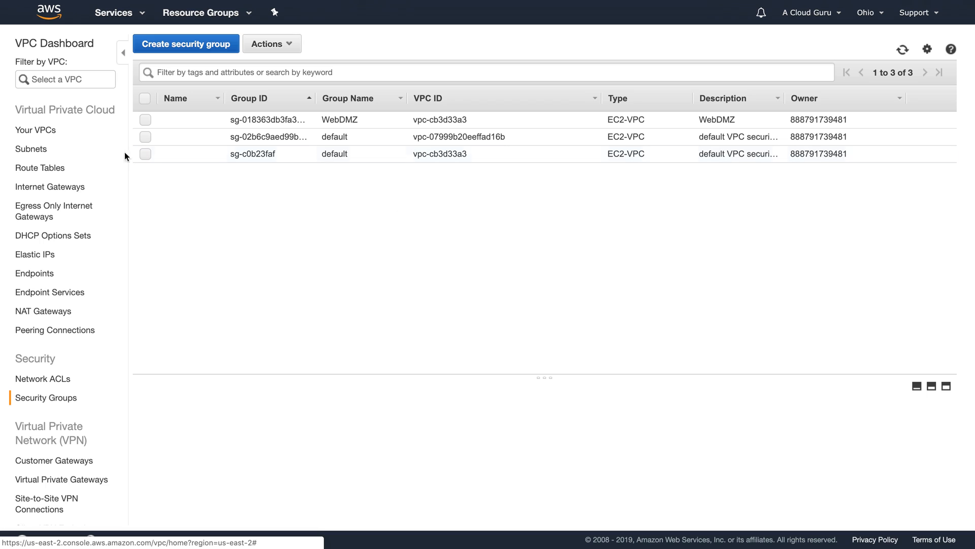
Step: Begin a new subnet from the Subnets page, assigned to acloudguruVPC (vpc-07999b20eeffad16b)
{"action": "left_click", "coordinate": [35, 154]}
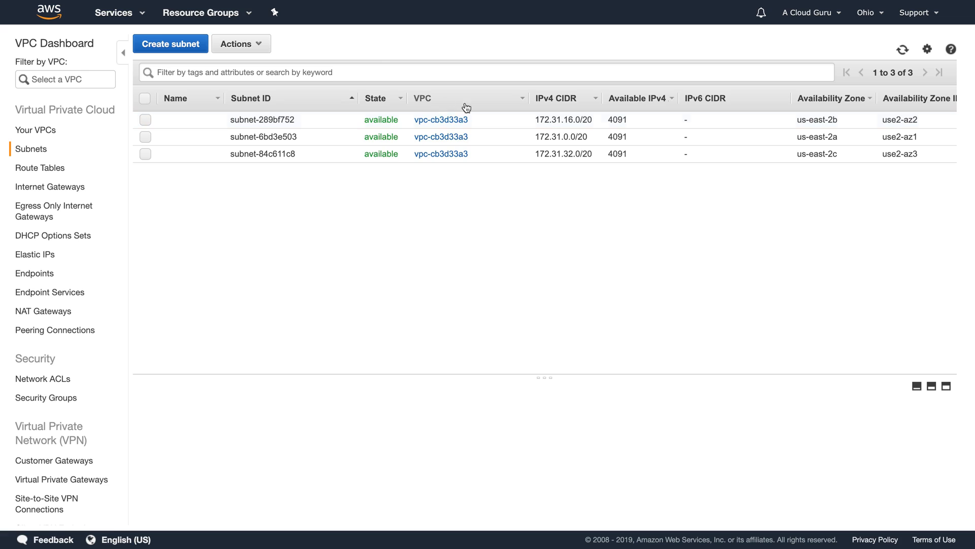
{"action": "left_click", "coordinate": [188, 55]}
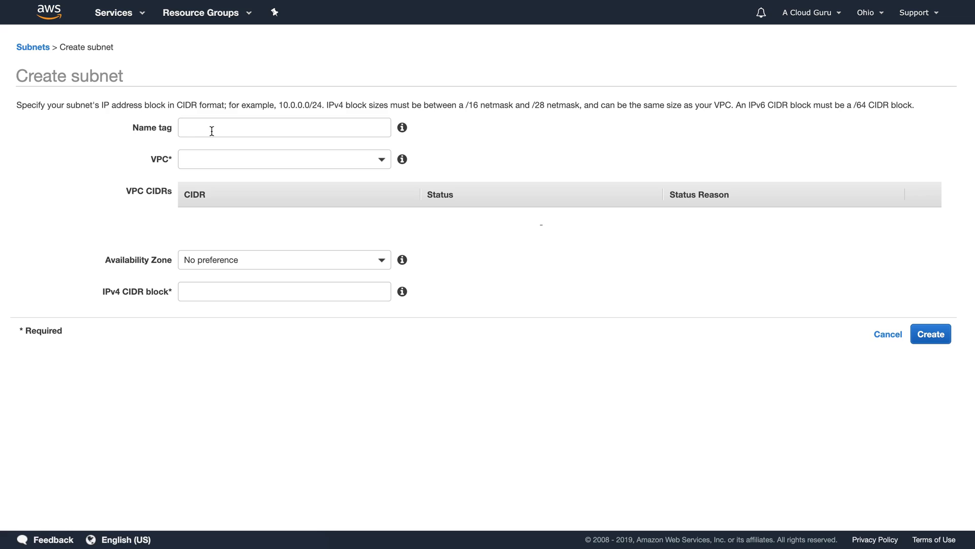
{"action": "left_click", "coordinate": [232, 160]}
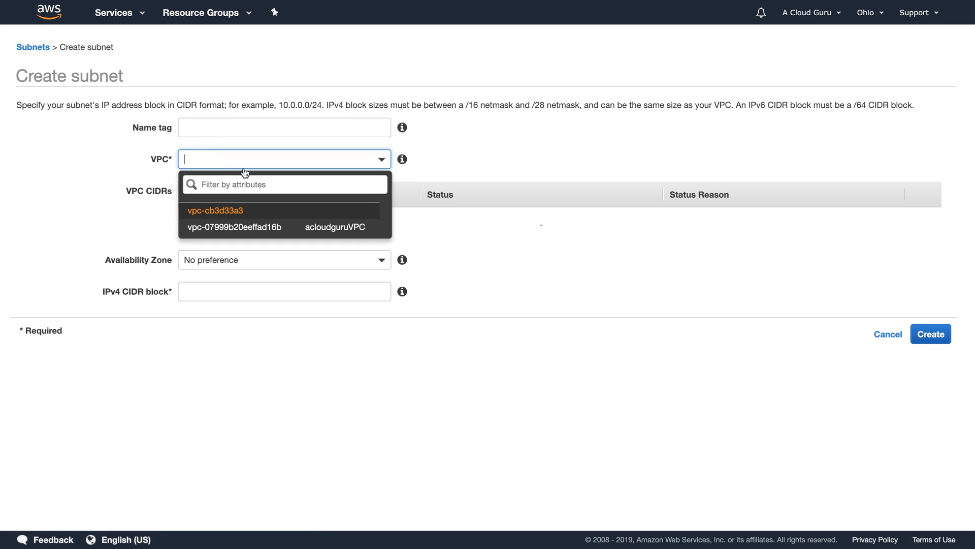
{"action": "left_click", "coordinate": [336, 227]}
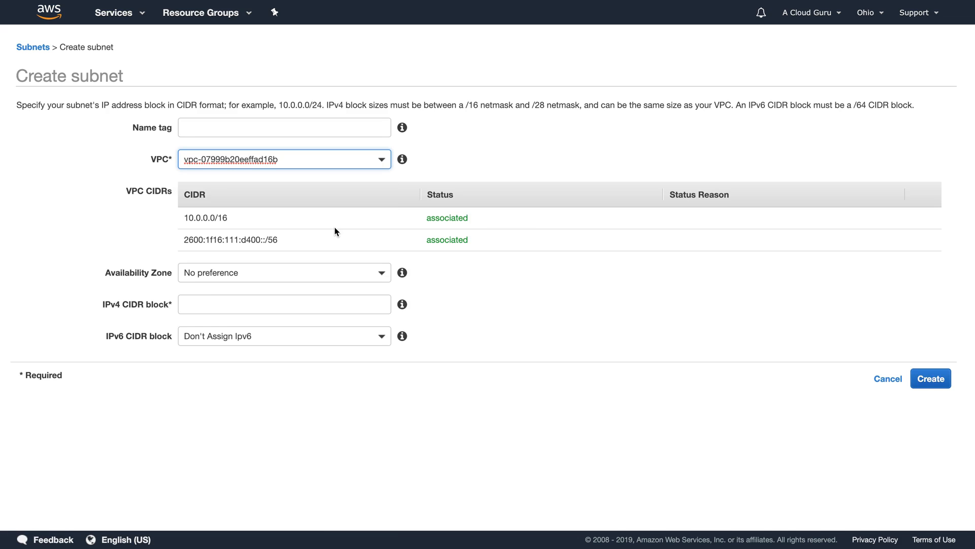
{"action": "left_click", "coordinate": [350, 268]}
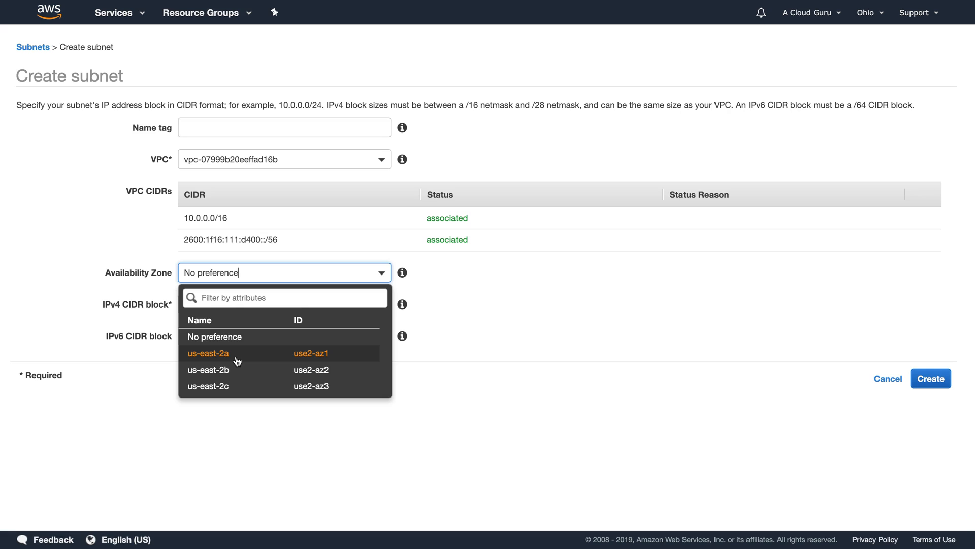
Step: Create subnet '10.0.1.0 - us-east-2a' in us-east-2a with CIDR 10.0.1.0/24 and no IPv6
{"action": "left_click", "coordinate": [236, 359]}
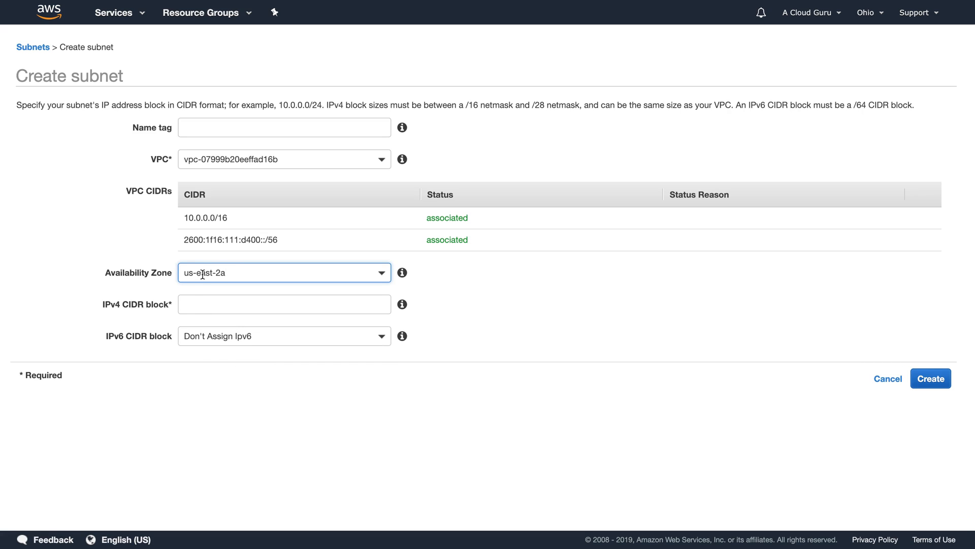
{"action": "left_click", "coordinate": [204, 313]}
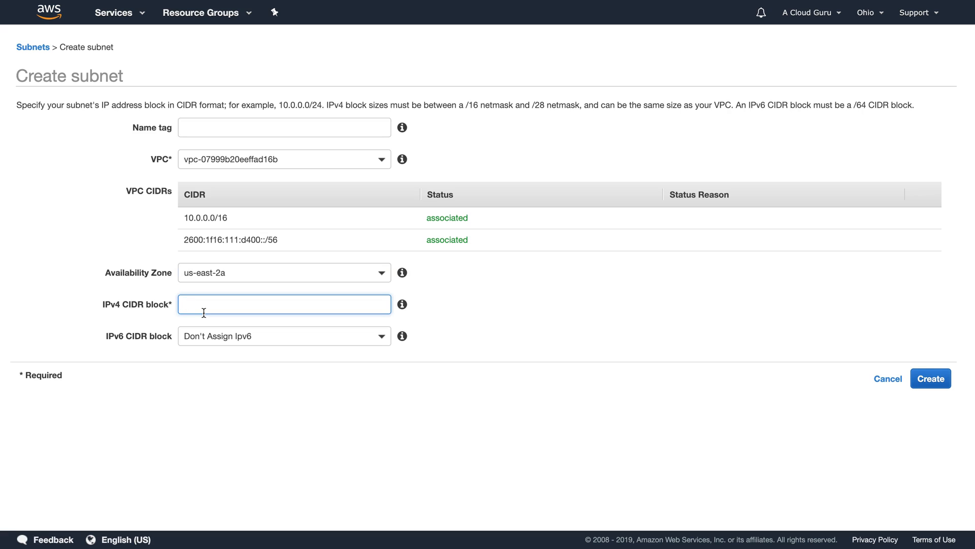
{"action": "type", "text": "10.0.1.0/24"}
{"action": "left_click", "coordinate": [210, 128]}
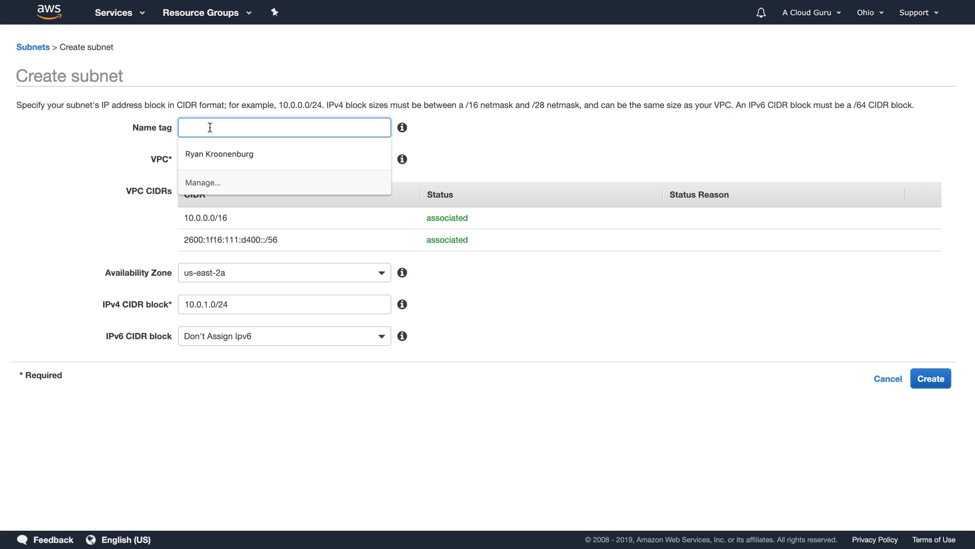
{"action": "type", "text": "1"}
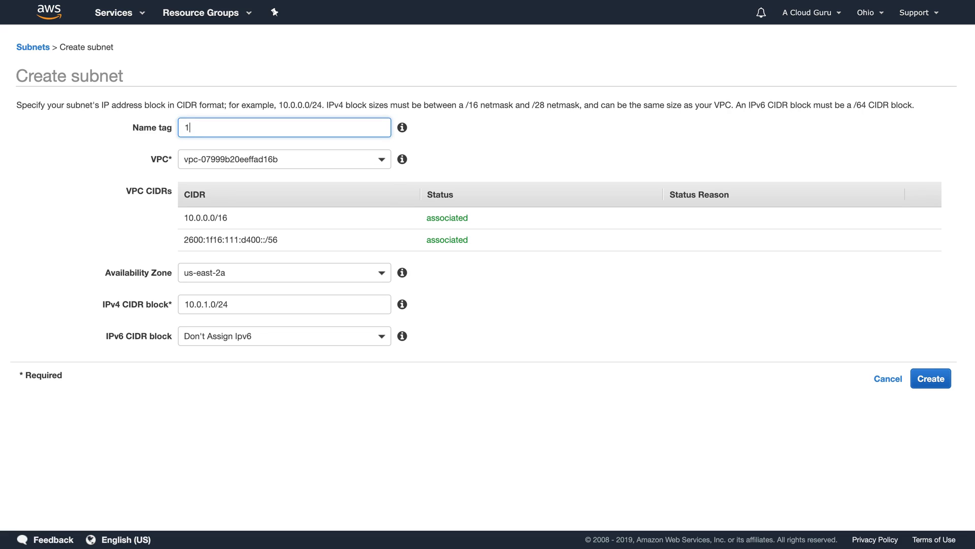
{"action": "type", "text": "0.0.1.0"}
{"action": "type", "text": " - e"}
{"action": "type", "text": "us-eas"}
{"action": "type", "text": "t-"}
{"action": "type", "text": "2a"}
{"action": "left_click", "coordinate": [477, 146]}
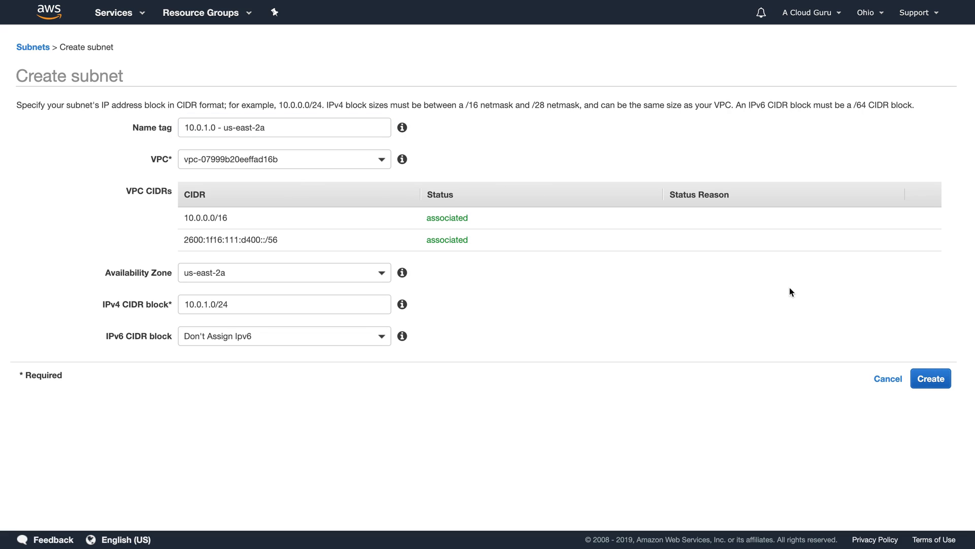
{"action": "left_click", "coordinate": [235, 339]}
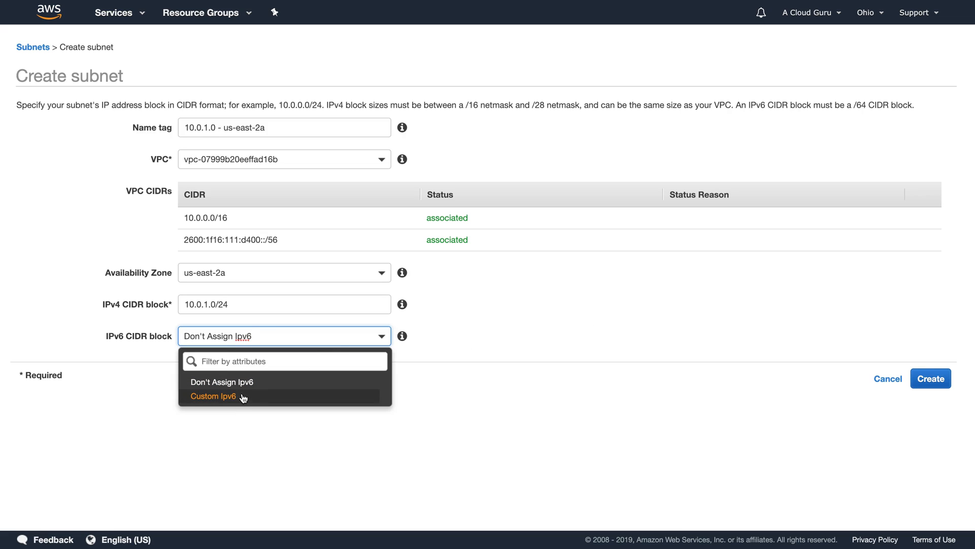
{"action": "left_click", "coordinate": [603, 349]}
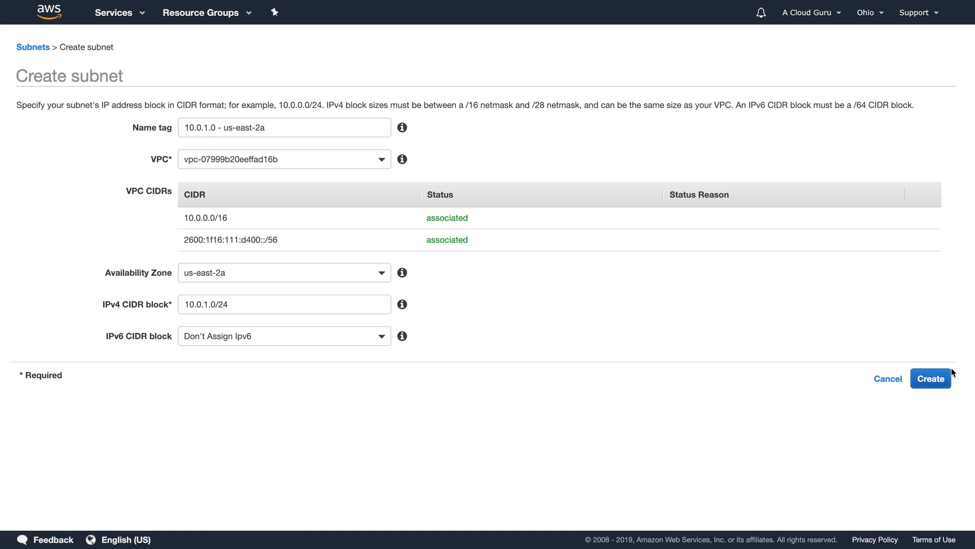
{"action": "left_click", "coordinate": [938, 378]}
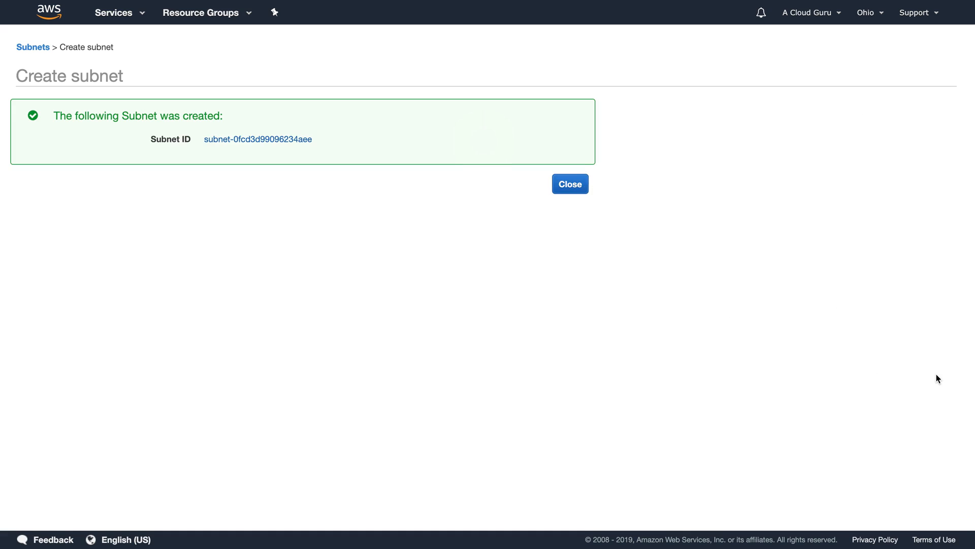
Step: Widen the Subnets table's VPC column and sort the subnets by VPC
{"action": "left_click", "coordinate": [577, 184]}
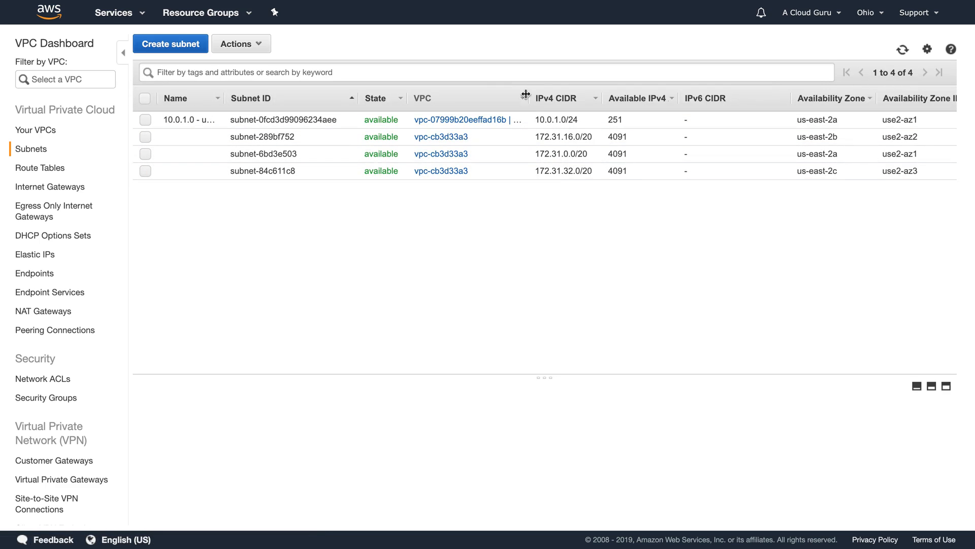
{"action": "left_click_drag", "start_coordinate": [527, 97], "coordinate": [629, 97]}
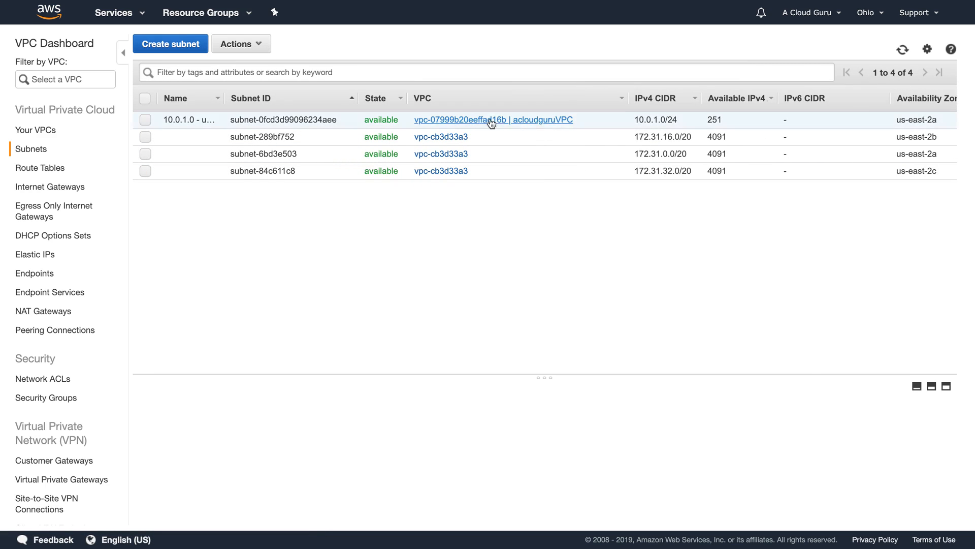
{"action": "left_click", "coordinate": [467, 101]}
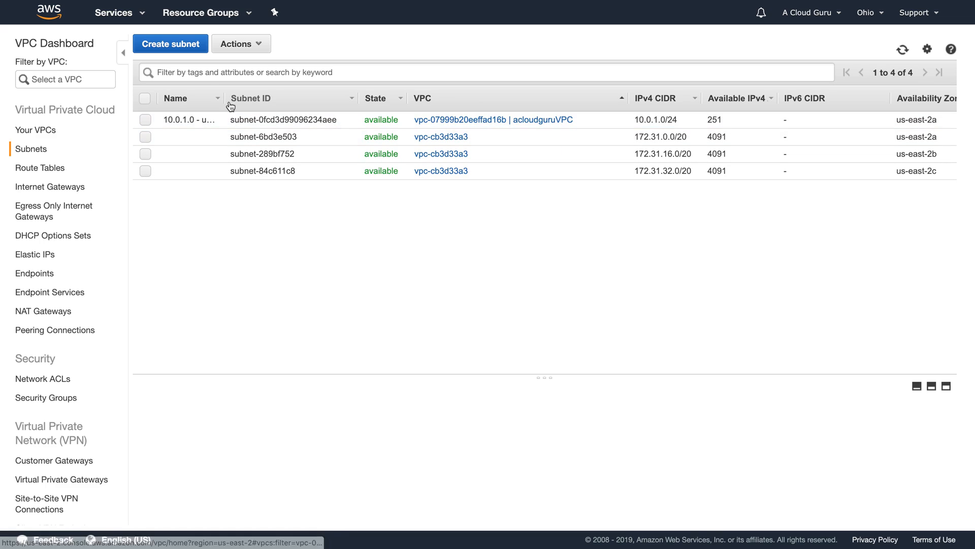
Step: Create subnet '10.0.2.0 - us-east-2b' in acloudguruVPC, us-east-2b, with CIDR 10.0.2.0/24
{"action": "left_click", "coordinate": [172, 46]}
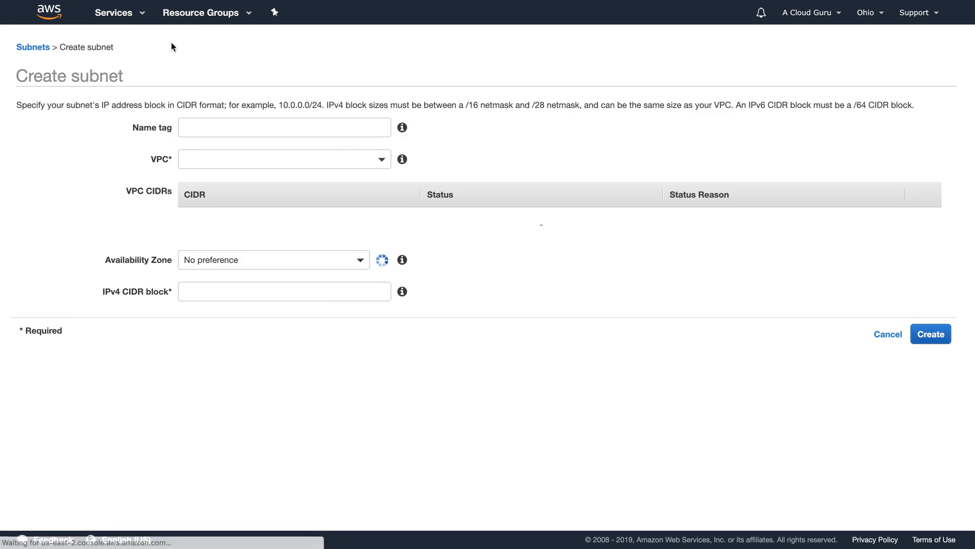
{"action": "left_click", "coordinate": [210, 159]}
{"action": "left_click", "coordinate": [337, 224]}
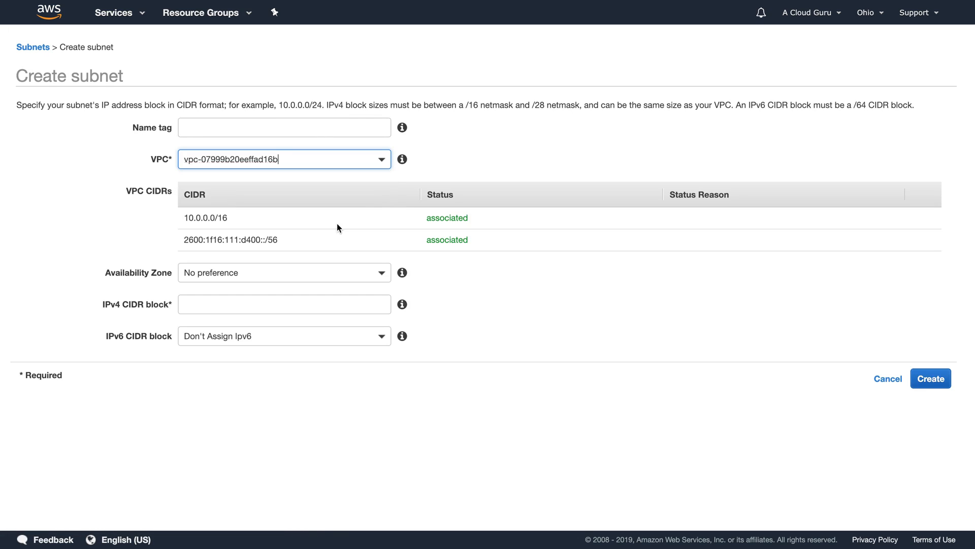
{"action": "left_click", "coordinate": [236, 272]}
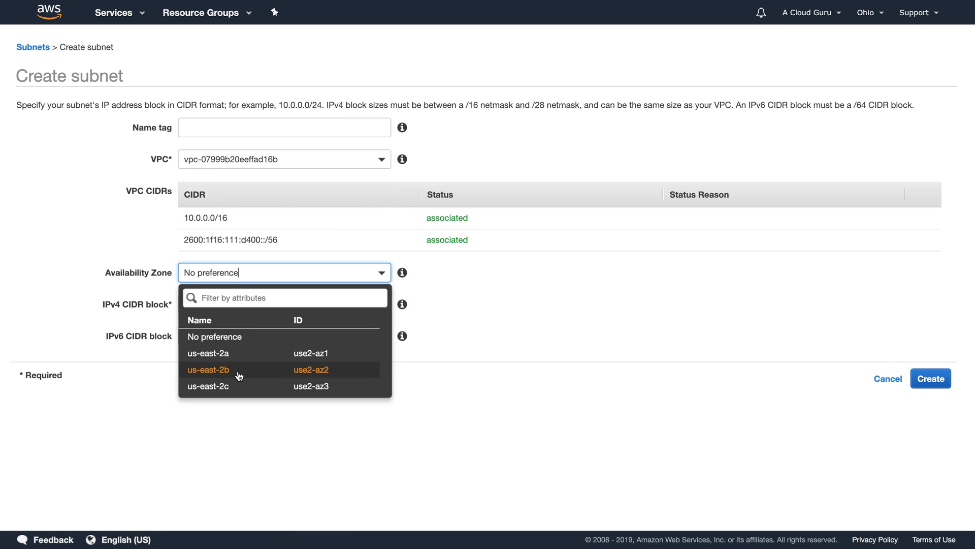
{"action": "left_click", "coordinate": [238, 374]}
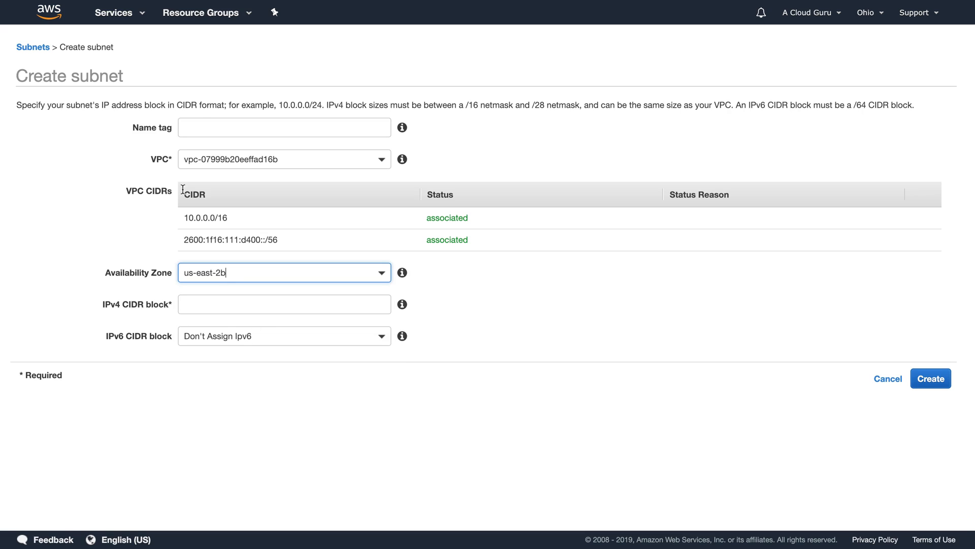
{"action": "left_click", "coordinate": [197, 302]}
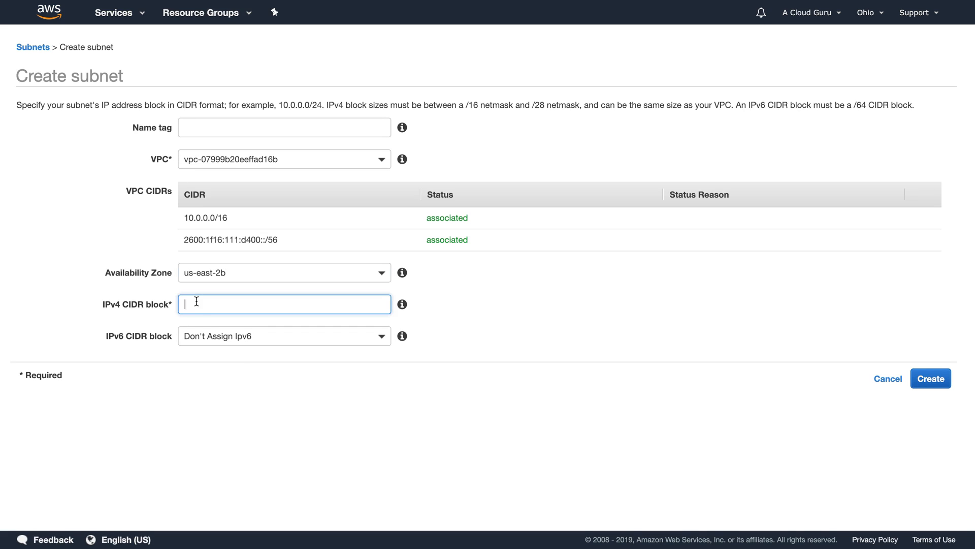
{"action": "type", "text": "10.0.2.0/24"}
{"action": "left_click", "coordinate": [198, 135]}
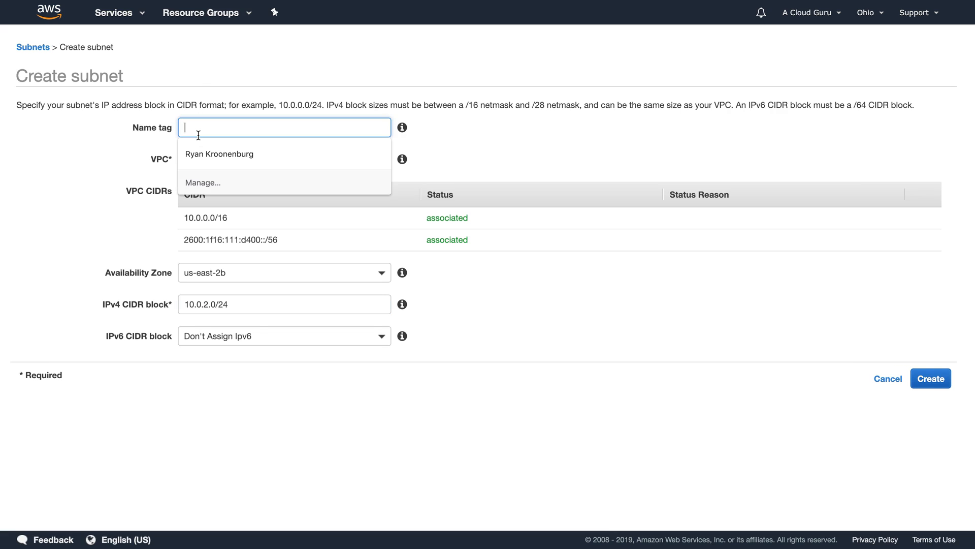
{"action": "type", "text": "10"}
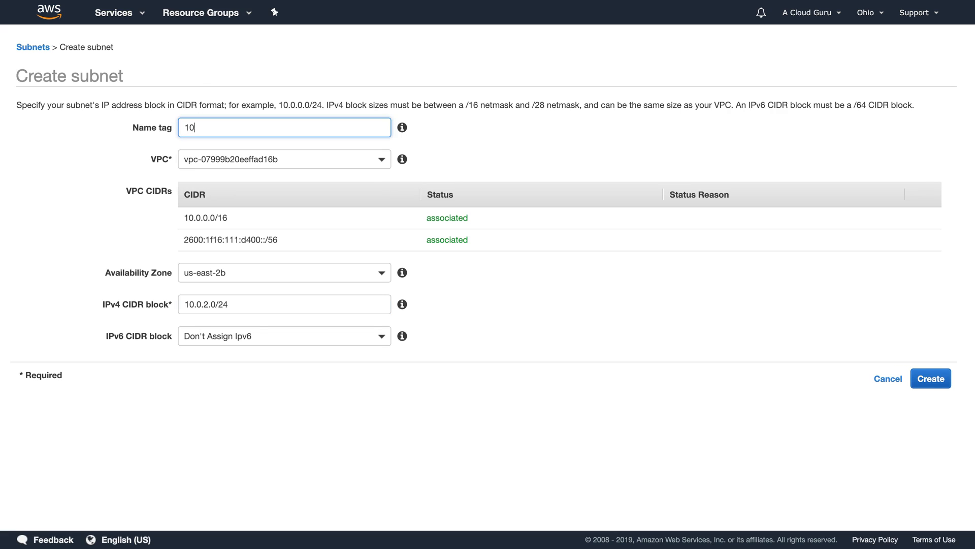
{"action": "type", "text": ".0.2.0 - us-east-2b"}
{"action": "left_click", "coordinate": [927, 380]}
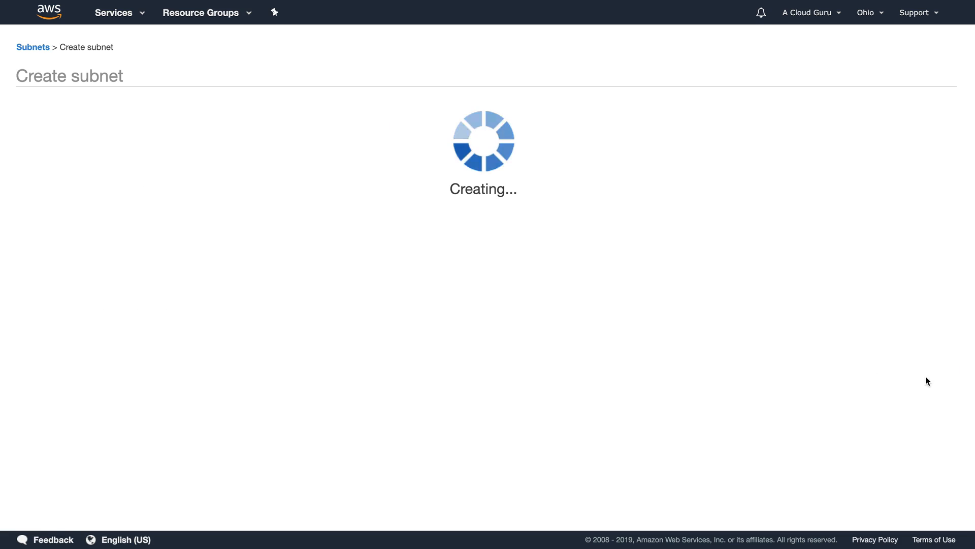
Step: Widen the Name column and scroll across the Subnets table to review both new subnets
{"action": "left_click", "coordinate": [570, 184]}
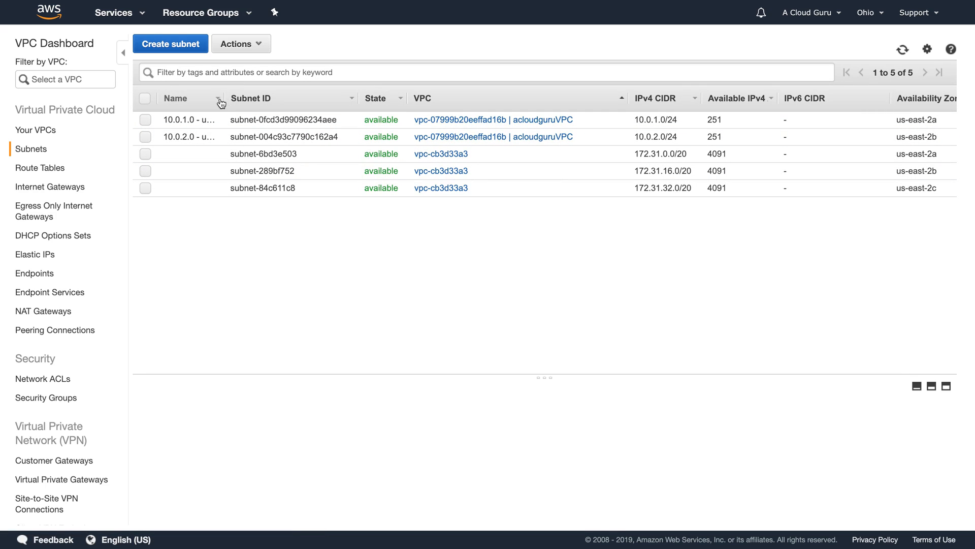
{"action": "left_click_drag", "start_coordinate": [224, 98], "coordinate": [267, 98]}
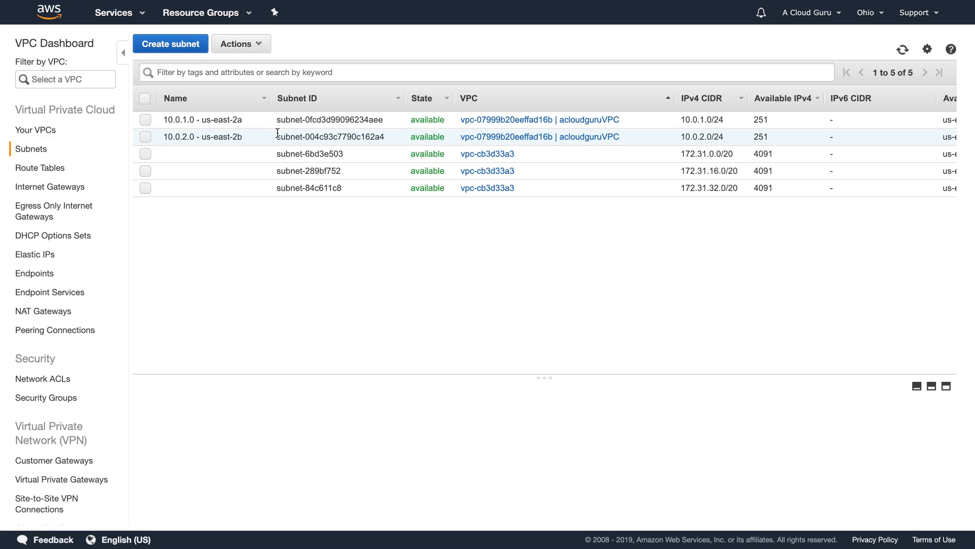
{"action": "scroll", "coordinate": [277, 133], "scroll_direction": "right", "scroll_amount": 10}
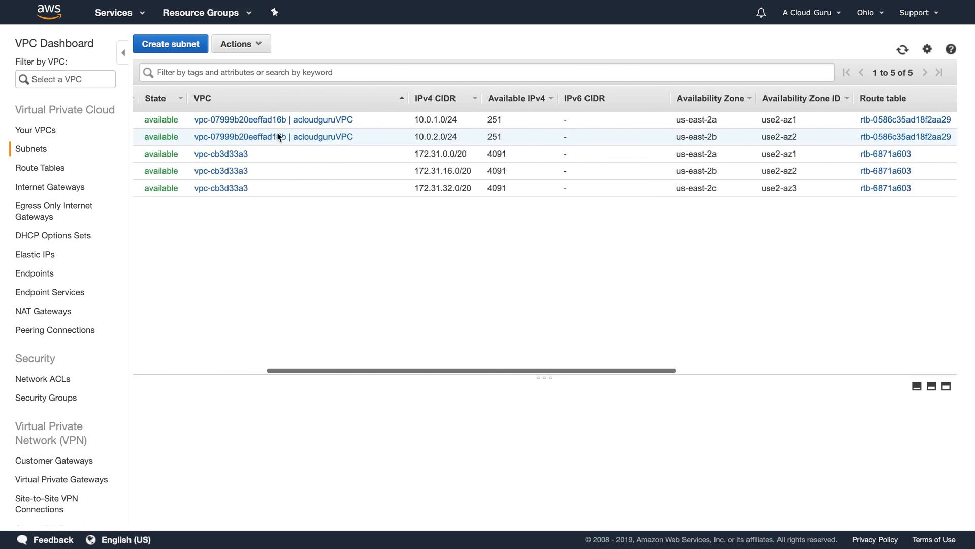
{"action": "scroll", "coordinate": [278, 136], "scroll_direction": "right", "scroll_amount": 10}
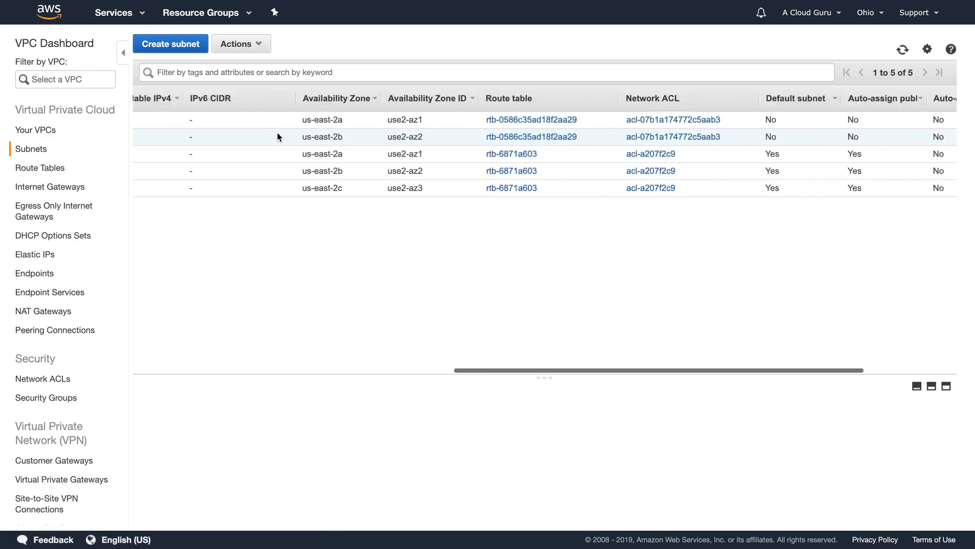
{"action": "scroll", "coordinate": [278, 136], "scroll_direction": "right", "scroll_amount": 5}
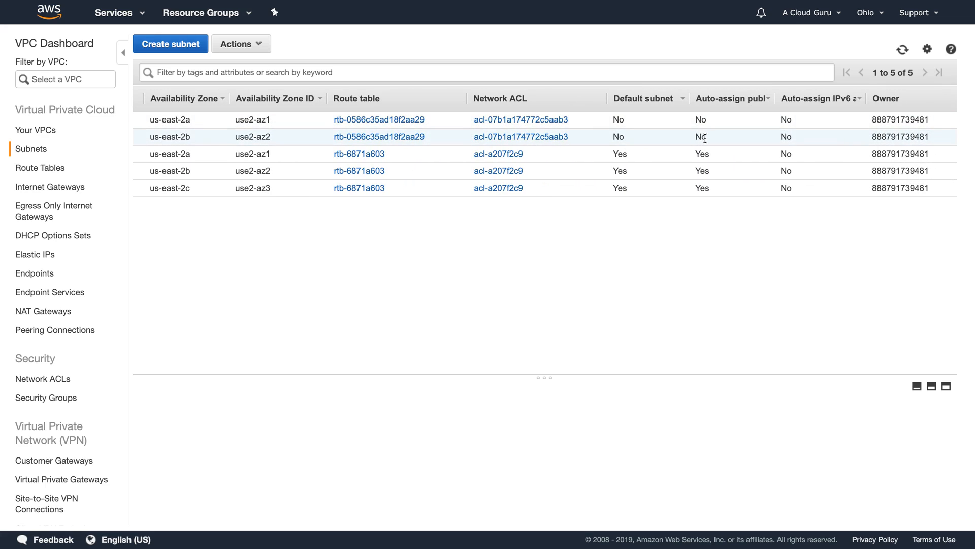
{"action": "scroll", "coordinate": [705, 138], "scroll_direction": "right", "scroll_amount": 2}
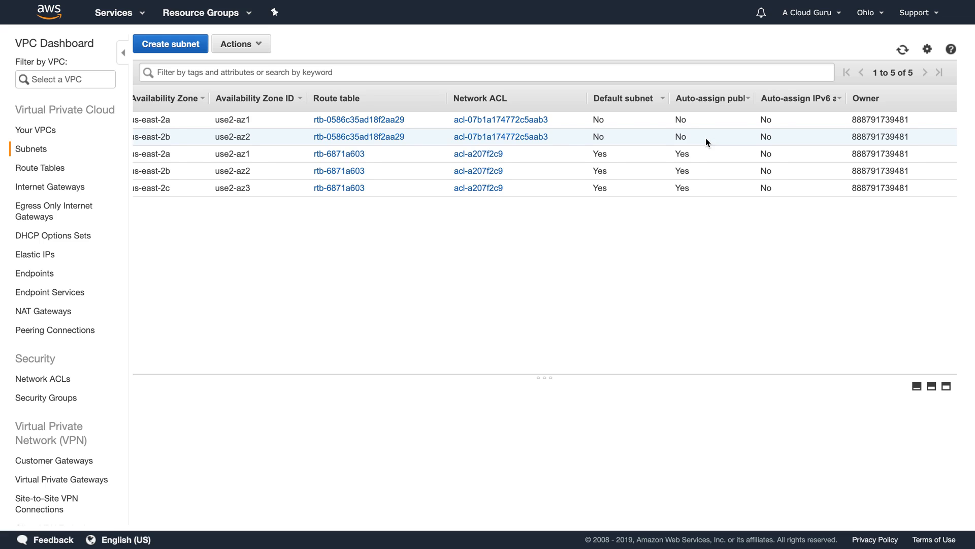
{"action": "scroll", "coordinate": [705, 138], "scroll_direction": "left", "scroll_amount": 10}
{"action": "scroll", "coordinate": [706, 140], "scroll_direction": "left", "scroll_amount": 8}
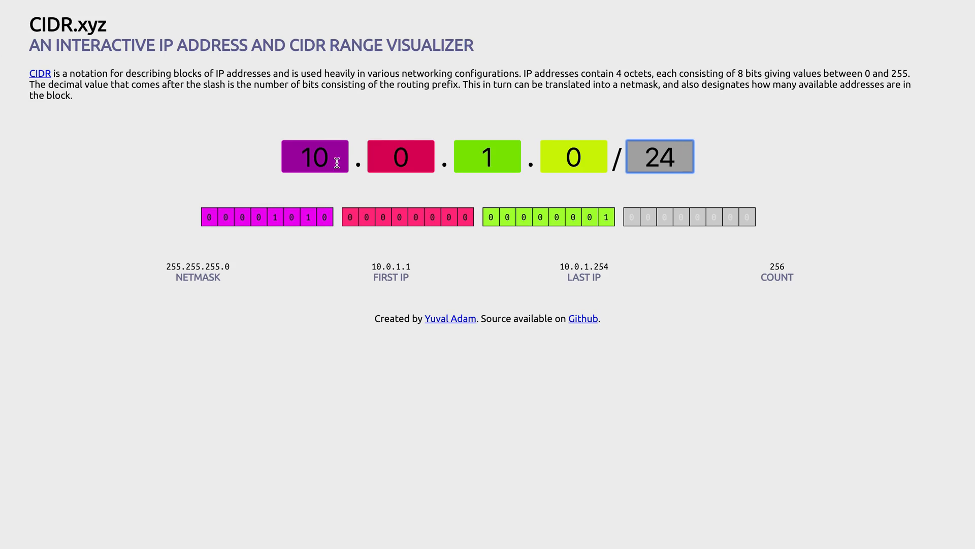
Step: Change the CIDR.xyz address to 10.0.0.0/24 to see its 256-address range
{"action": "left_click", "coordinate": [497, 164]}
{"action": "key", "text": "BackSpace"}
{"action": "type", "text": "0"}
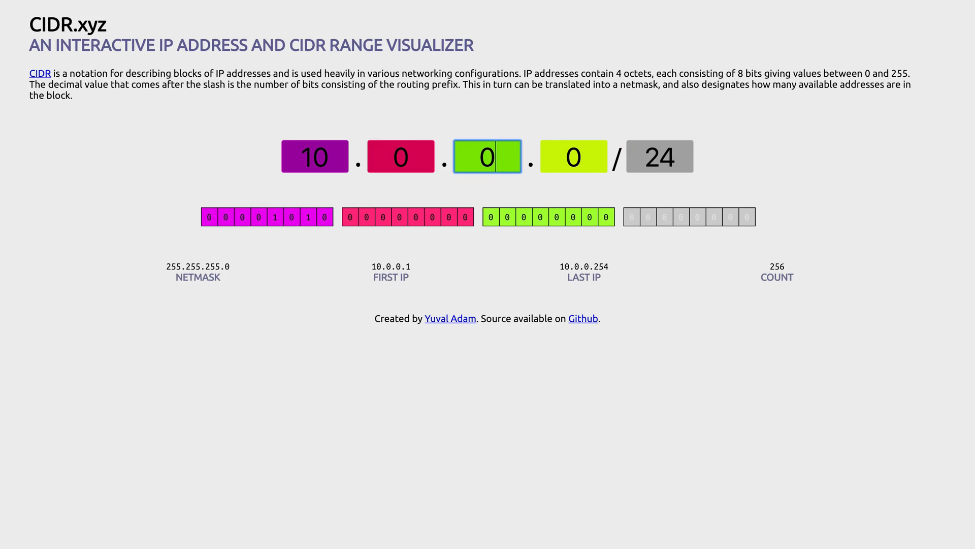
{"action": "left_click", "coordinate": [778, 161]}
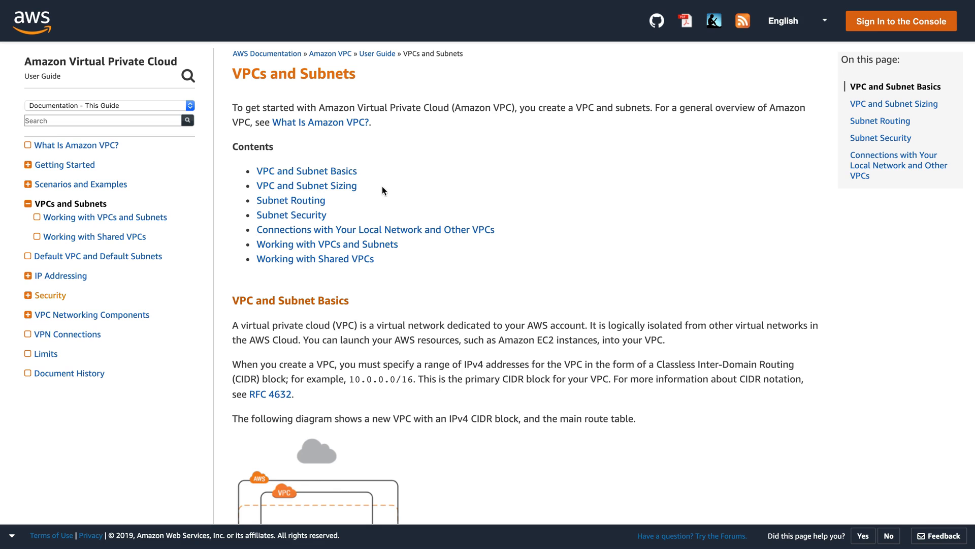
Step: Read the VPC and Subnet Sizing guidance on the five reserved addresses per subnet
{"action": "left_click", "coordinate": [325, 186]}
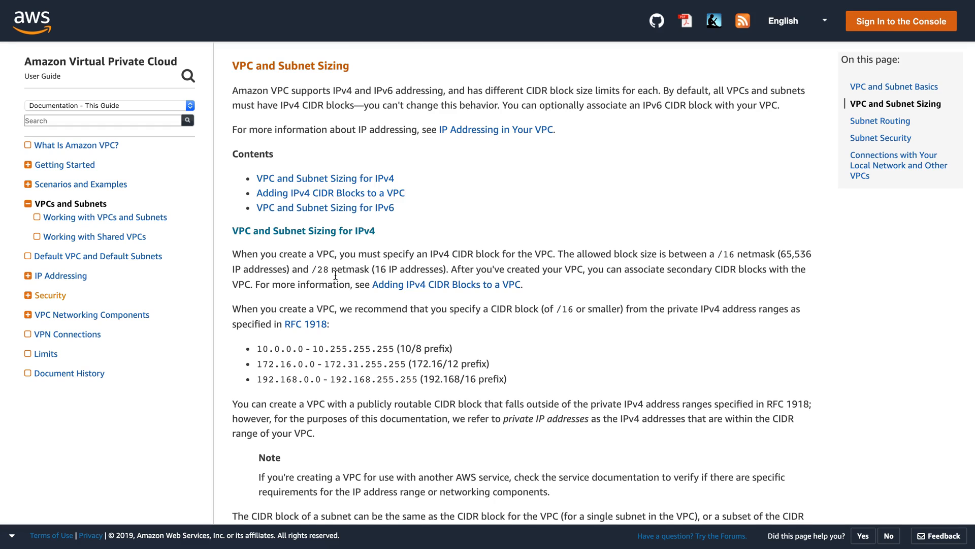
{"action": "scroll", "coordinate": [335, 275], "scroll_direction": "down", "scroll_amount": 5}
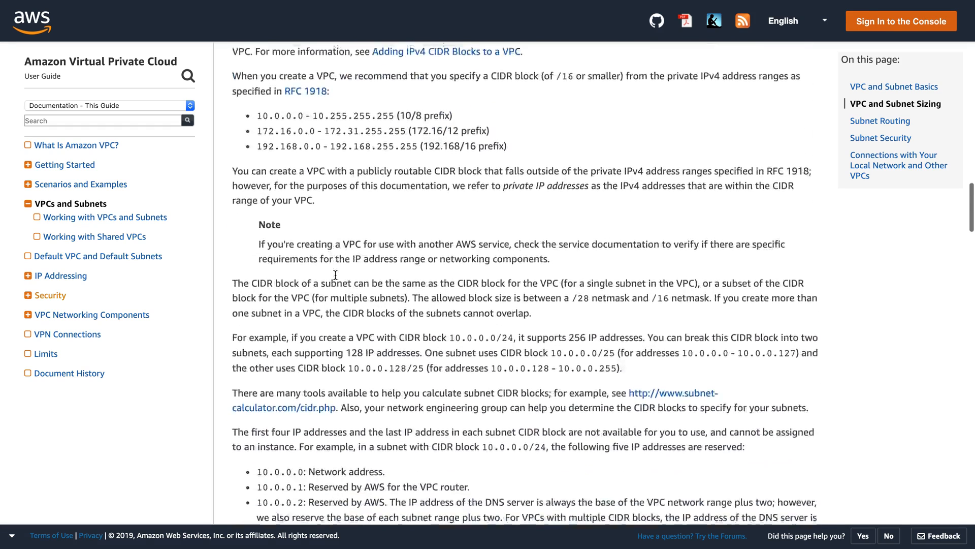
{"action": "scroll", "coordinate": [335, 275], "scroll_direction": "down", "scroll_amount": 4}
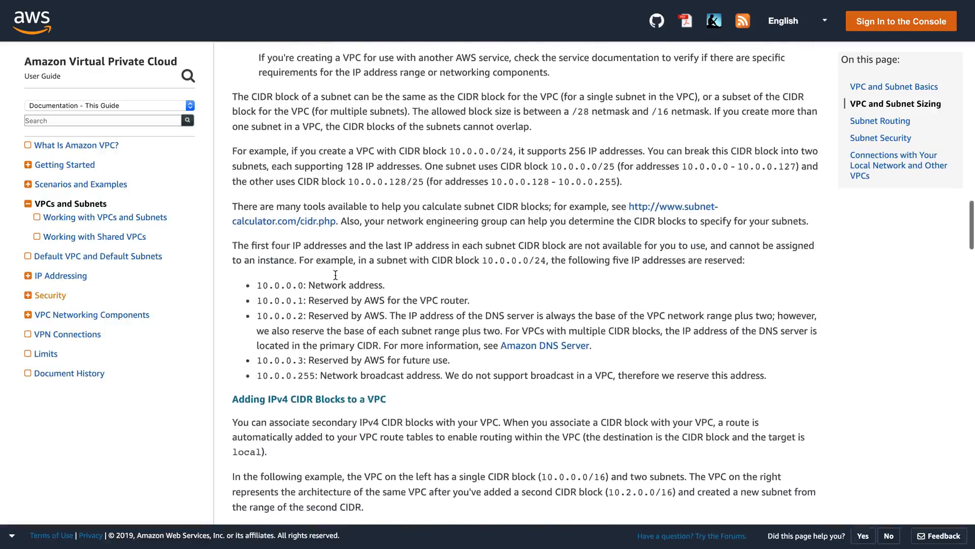
{"action": "scroll", "coordinate": [336, 275], "scroll_direction": "down", "scroll_amount": 2}
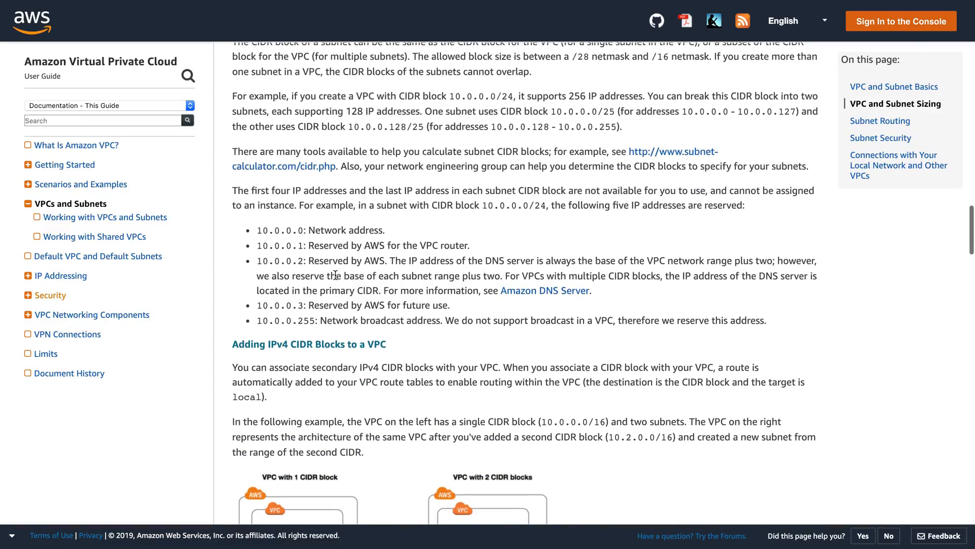
{"action": "scroll", "coordinate": [335, 274], "scroll_direction": "up", "scroll_amount": 3}
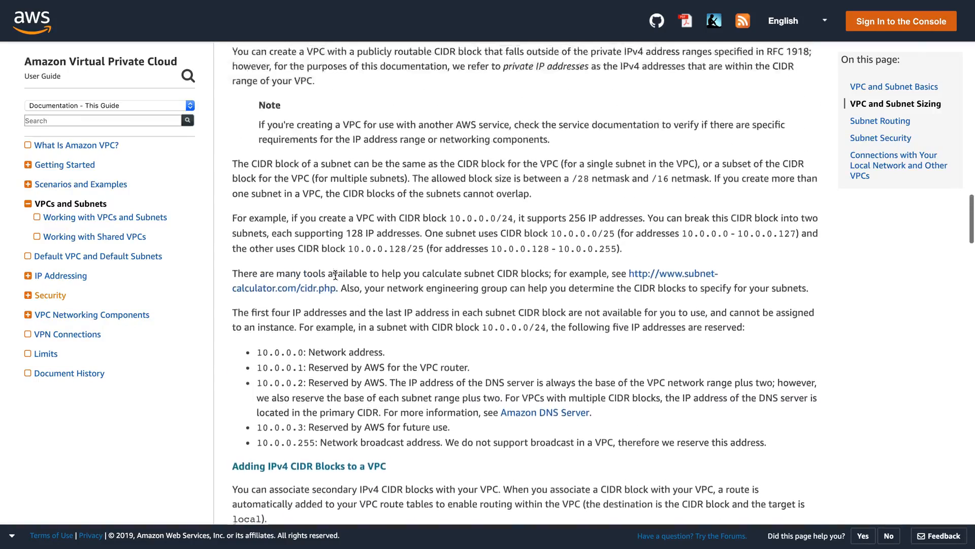
{"action": "scroll", "coordinate": [335, 274], "scroll_direction": "down", "scroll_amount": 2}
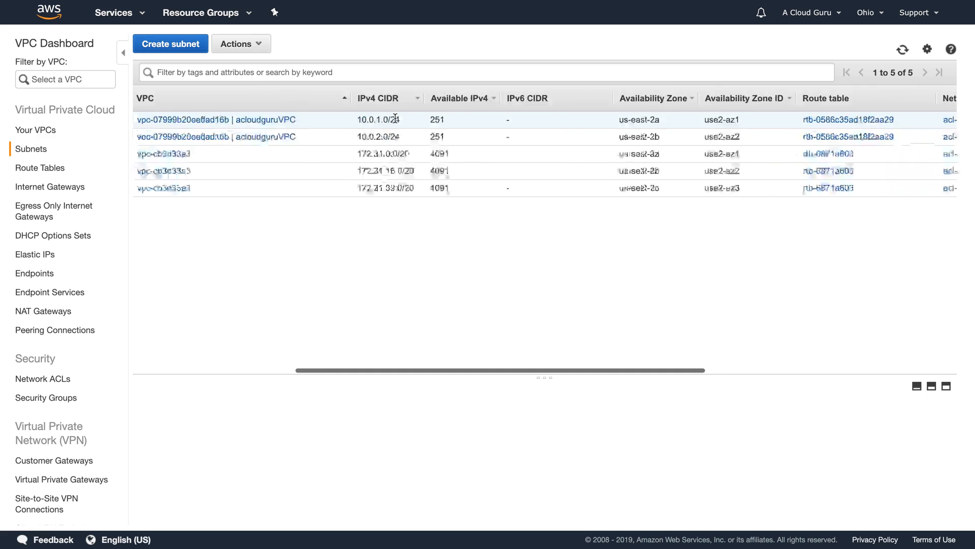
Step: Turn on auto-assign public IPv4 addresses for subnet 10.0.1.0 - us-east-2a and save
{"action": "scroll", "coordinate": [395, 117], "scroll_direction": "left", "scroll_amount": 10}
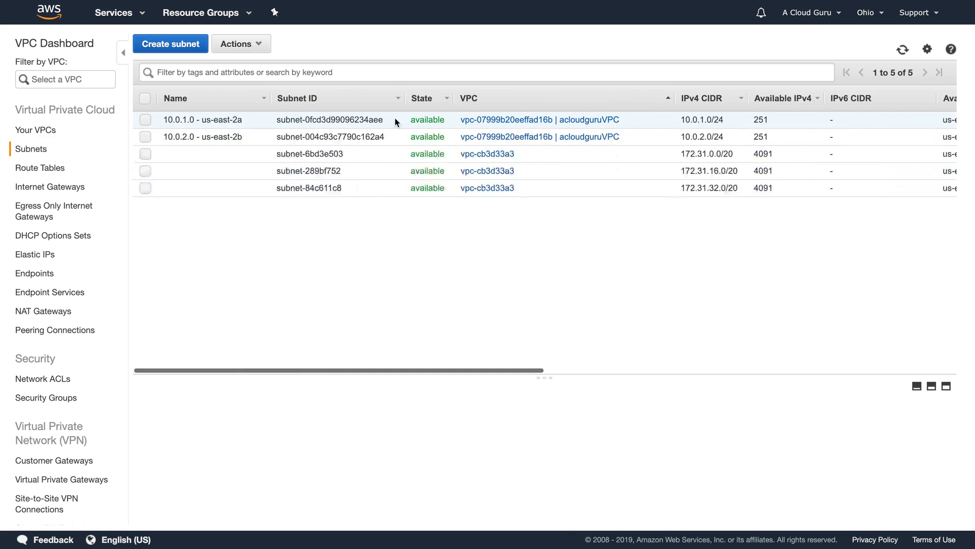
{"action": "left_click", "coordinate": [146, 120]}
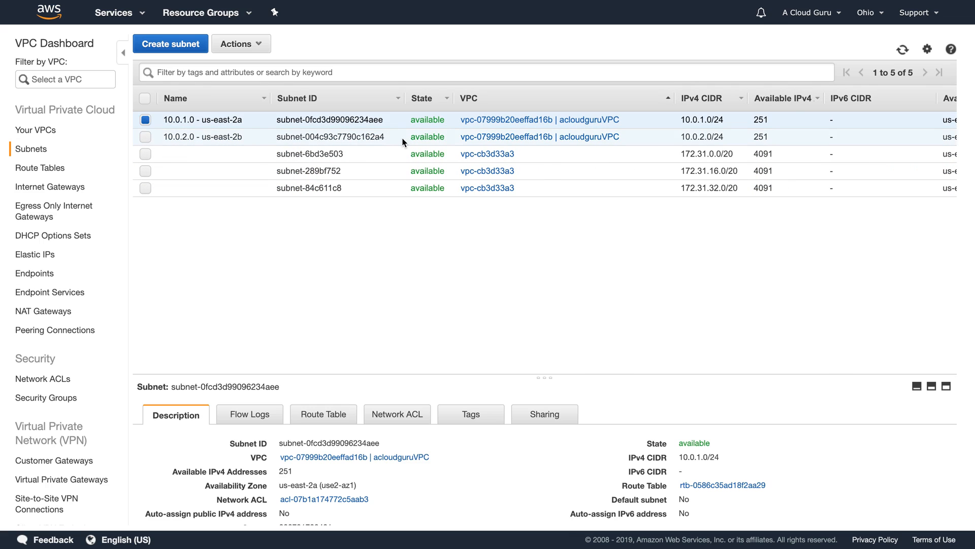
{"action": "scroll", "coordinate": [402, 142], "scroll_direction": "right", "scroll_amount": 10}
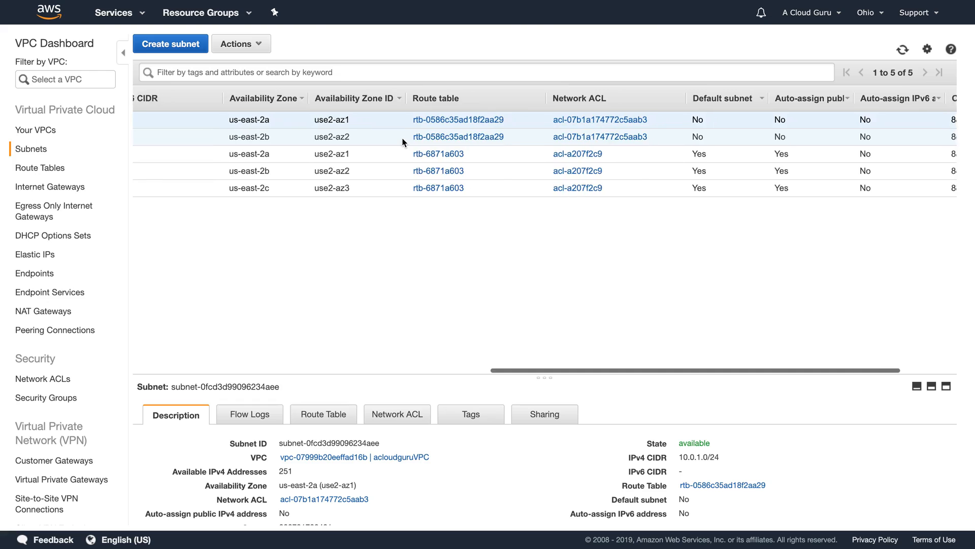
{"action": "scroll", "coordinate": [402, 142], "scroll_direction": "right", "scroll_amount": 3}
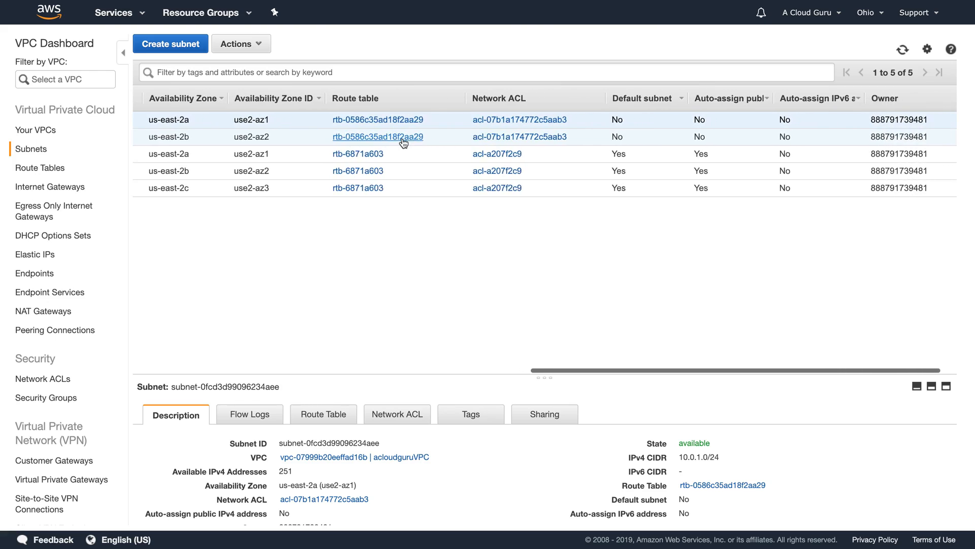
{"action": "scroll", "coordinate": [403, 142], "scroll_direction": "right", "scroll_amount": 1}
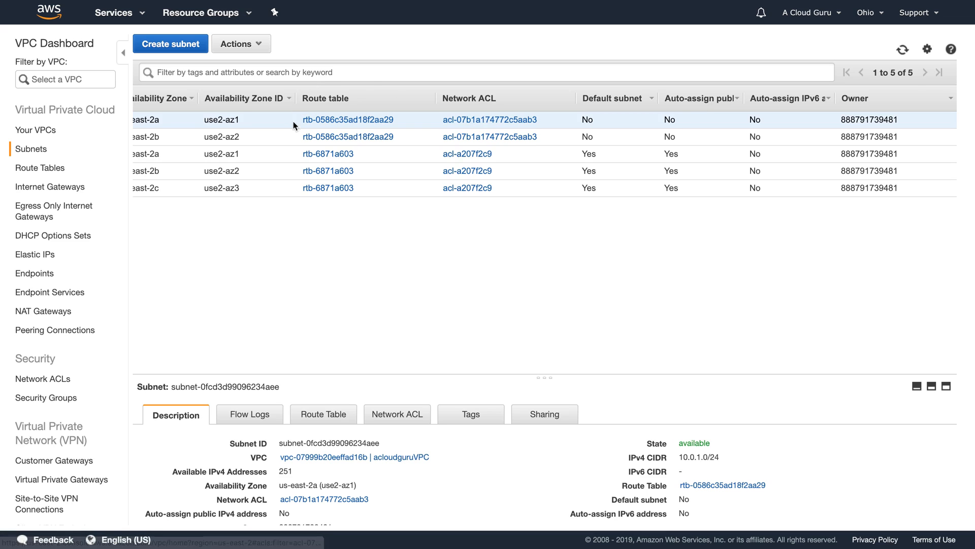
{"action": "left_click", "coordinate": [260, 46]}
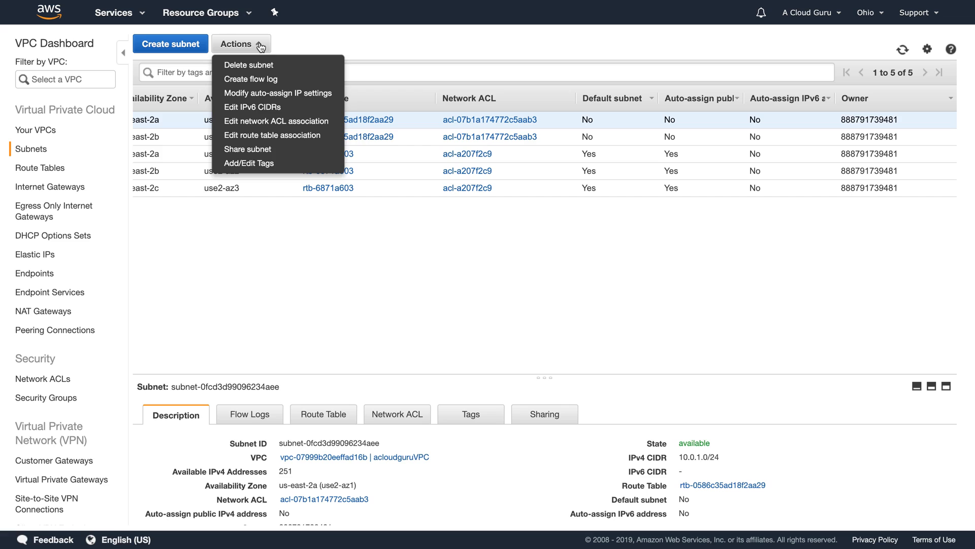
{"action": "left_click", "coordinate": [271, 94]}
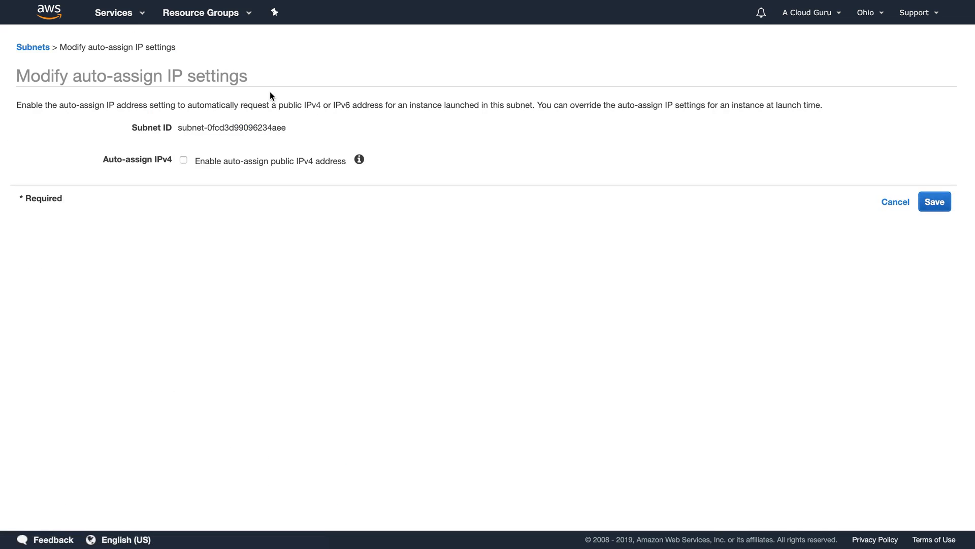
{"action": "left_click", "coordinate": [183, 161]}
{"action": "left_click", "coordinate": [935, 201]}
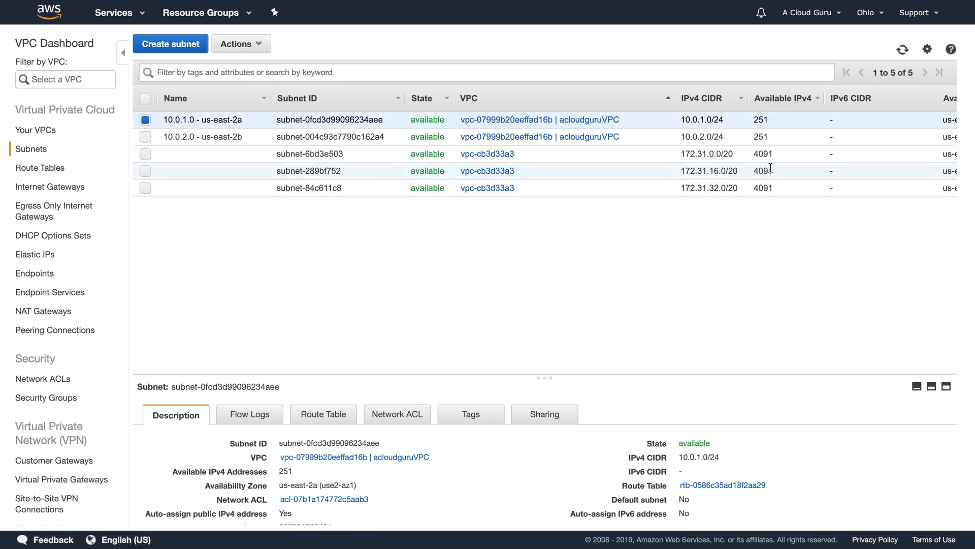
{"action": "scroll", "coordinate": [771, 171], "scroll_direction": "right", "scroll_amount": 10}
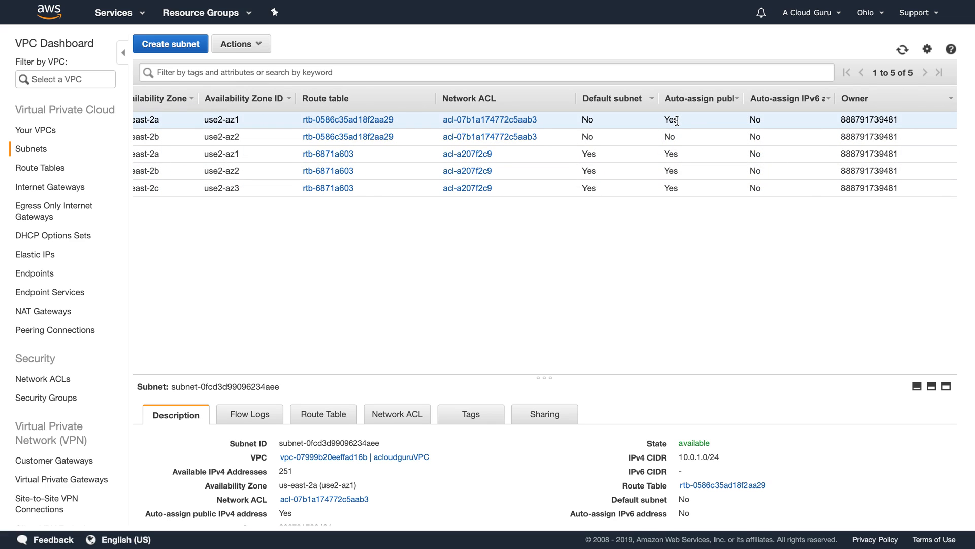
{"action": "scroll", "coordinate": [677, 120], "scroll_direction": "left", "scroll_amount": 10}
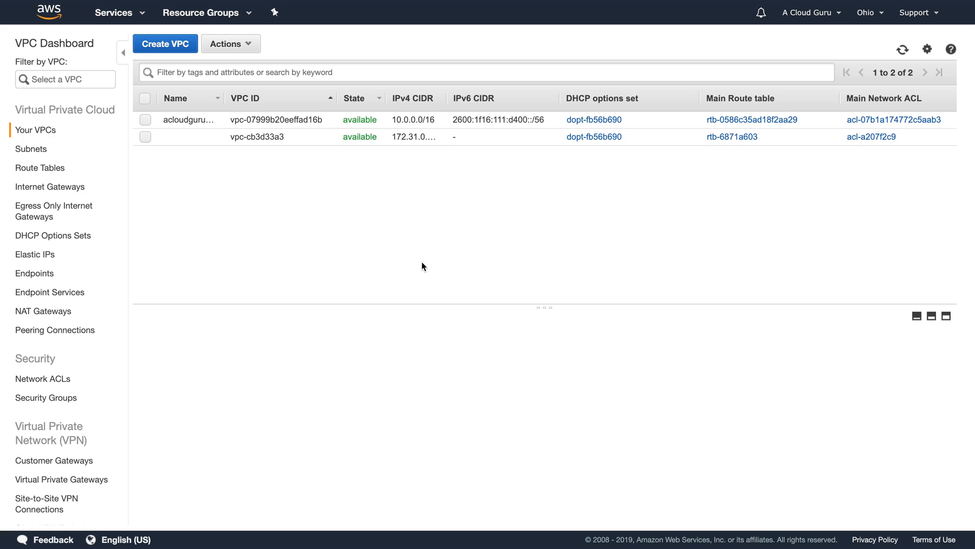
Step: Go to the Internet Gateways list
{"action": "left_click", "coordinate": [45, 188]}
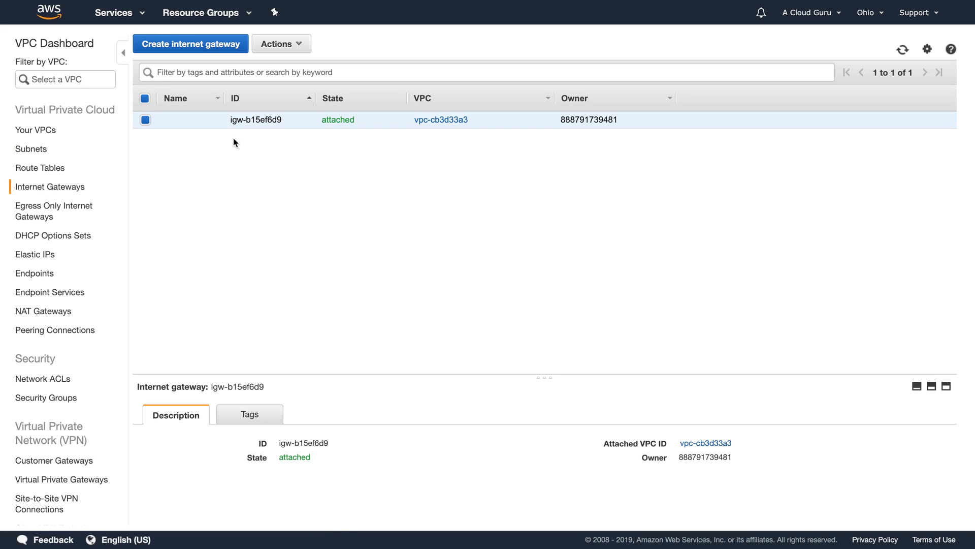
Step: Create a new internet gateway with the name tag MyIGW
{"action": "left_click", "coordinate": [195, 45]}
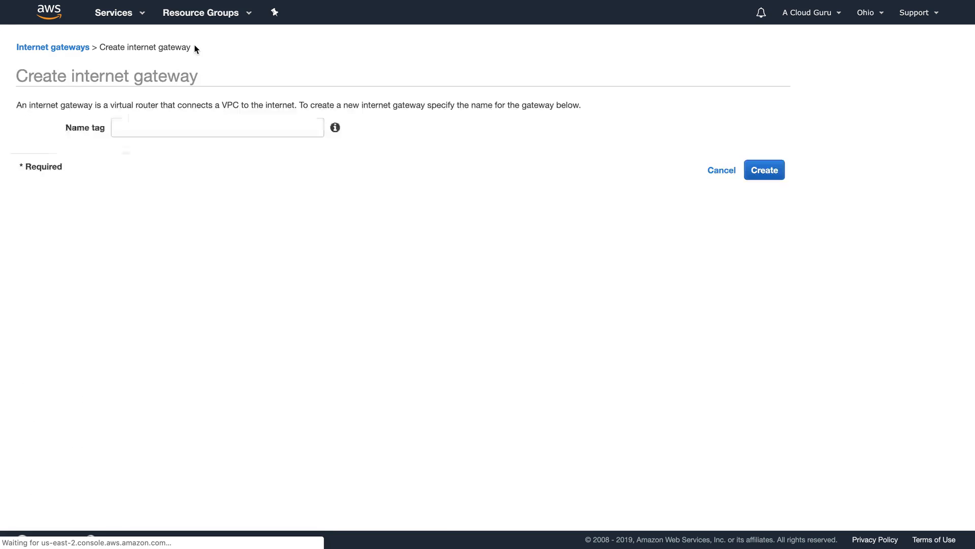
{"action": "left_click", "coordinate": [177, 129]}
{"action": "type", "text": "M"}
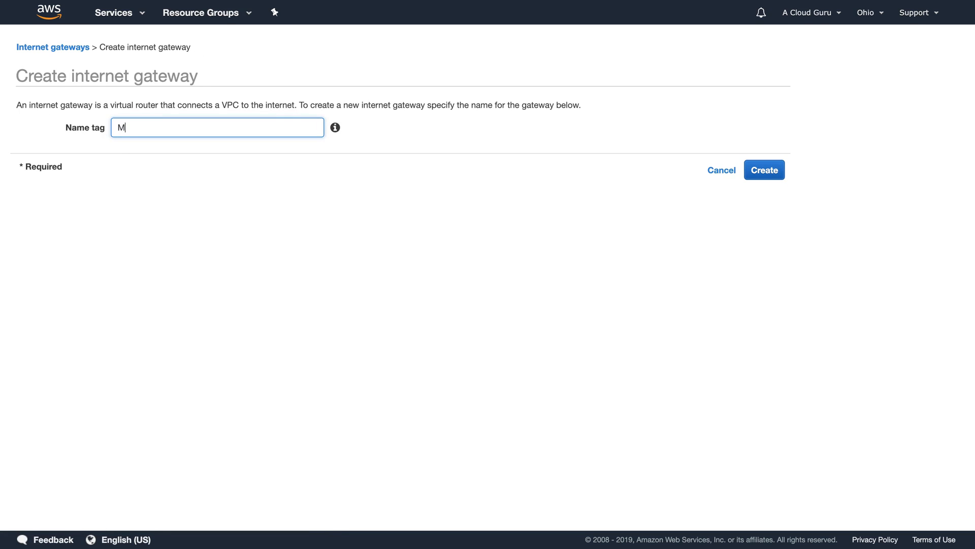
{"action": "type", "text": "yIGW"}
{"action": "left_click", "coordinate": [764, 169]}
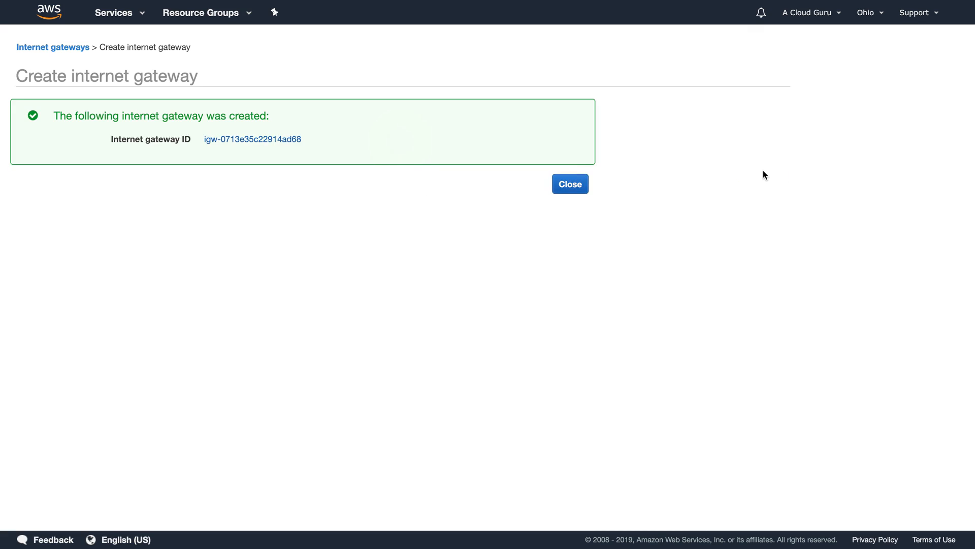
{"action": "left_click", "coordinate": [571, 184]}
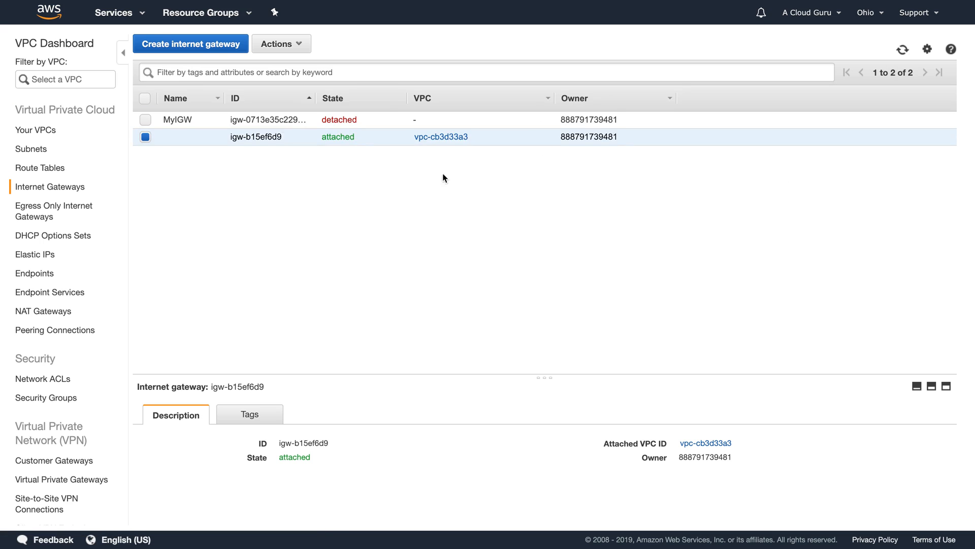
Step: Attach MyIGW to acloudguruVPC
{"action": "left_click", "coordinate": [145, 120]}
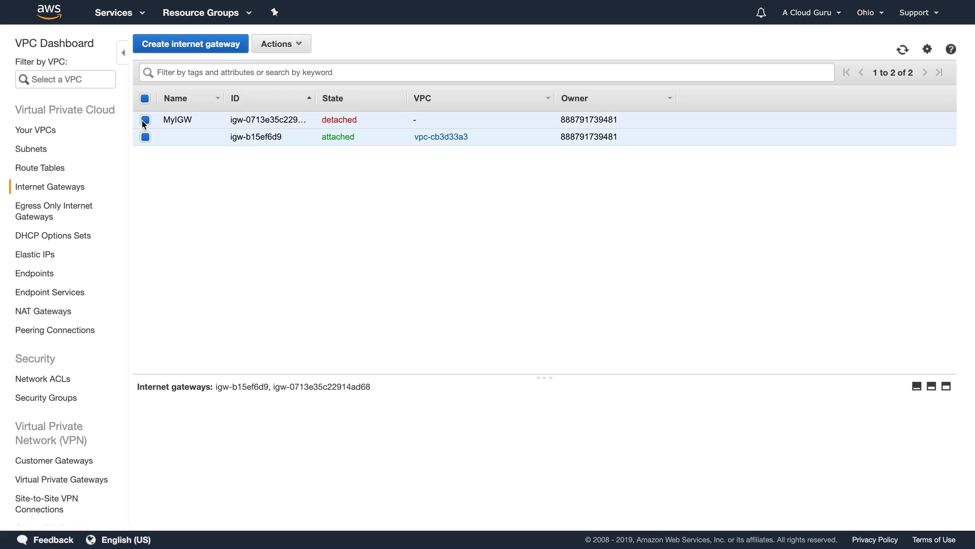
{"action": "left_click", "coordinate": [146, 137]}
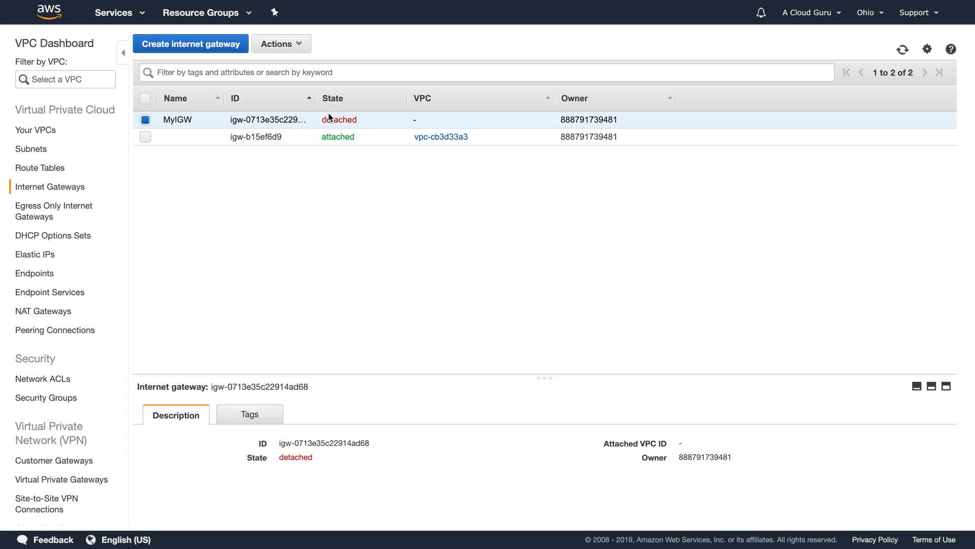
{"action": "left_click", "coordinate": [294, 48]}
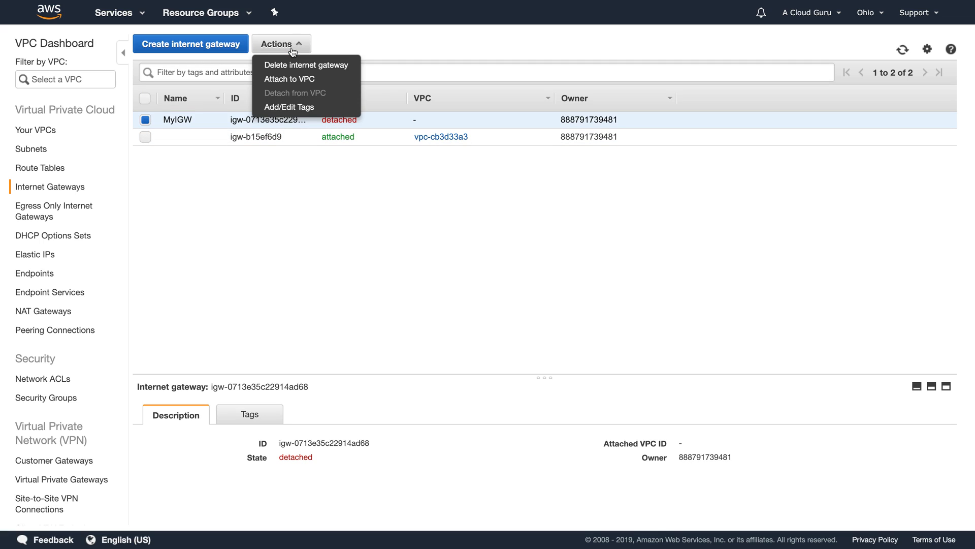
{"action": "left_click", "coordinate": [295, 78]}
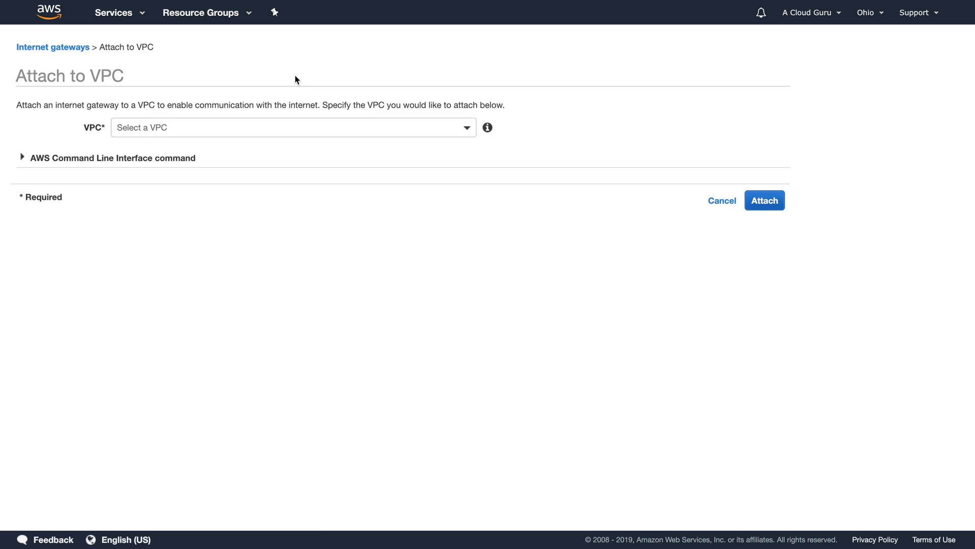
{"action": "left_click", "coordinate": [237, 125]}
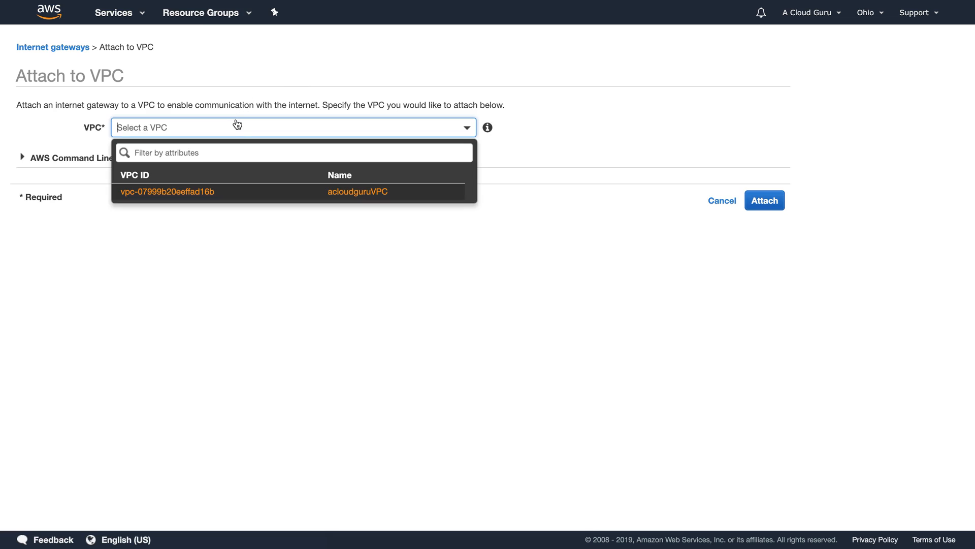
{"action": "left_click", "coordinate": [221, 191]}
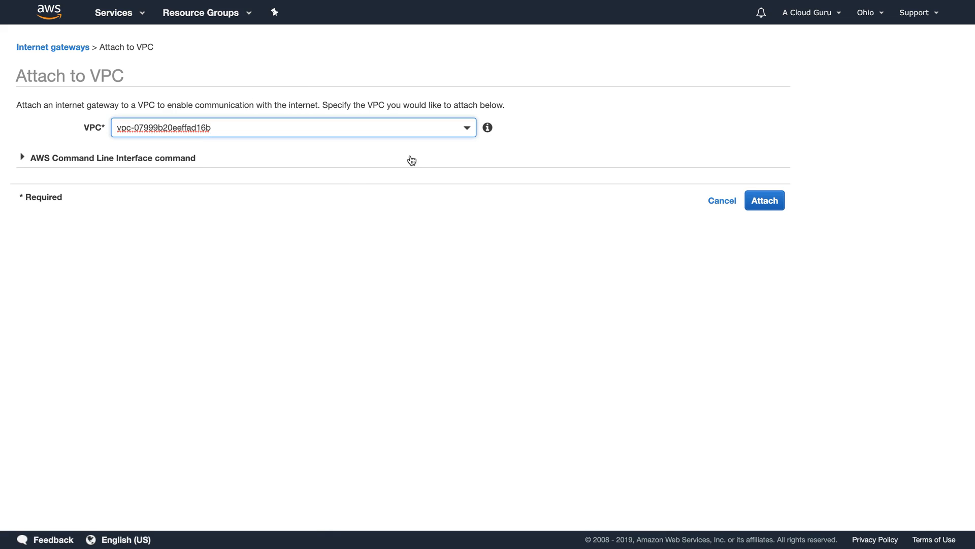
{"action": "left_click", "coordinate": [766, 200]}
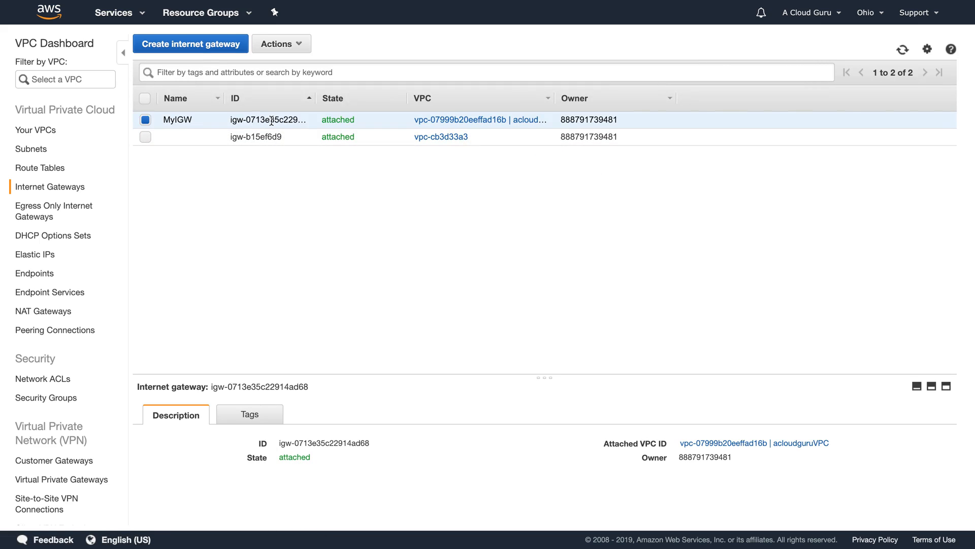
Step: Create a second internet gateway named MyIGW2 and leave only it selected
{"action": "left_click", "coordinate": [201, 50]}
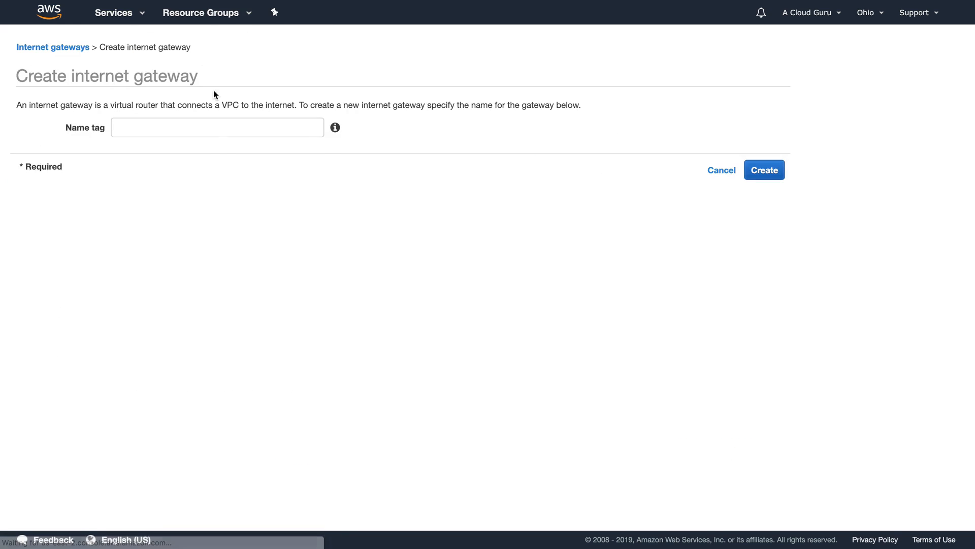
{"action": "left_click", "coordinate": [210, 128]}
{"action": "type", "text": "MyIGW2"}
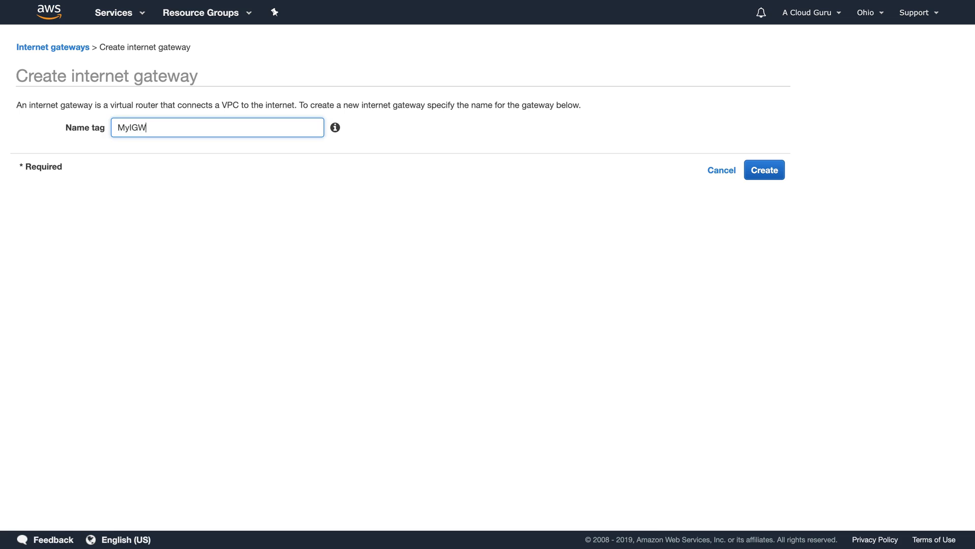
{"action": "left_click", "coordinate": [770, 163]}
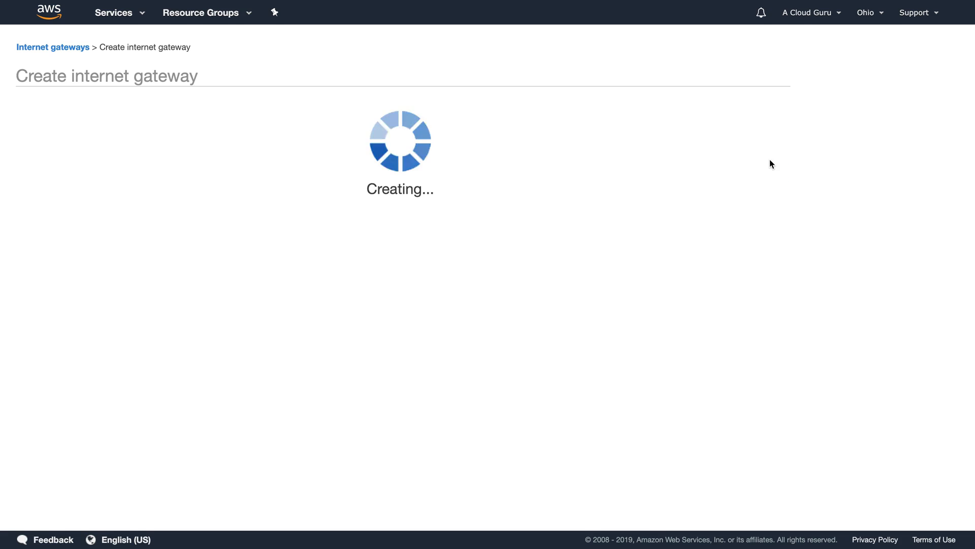
{"action": "left_click", "coordinate": [562, 191]}
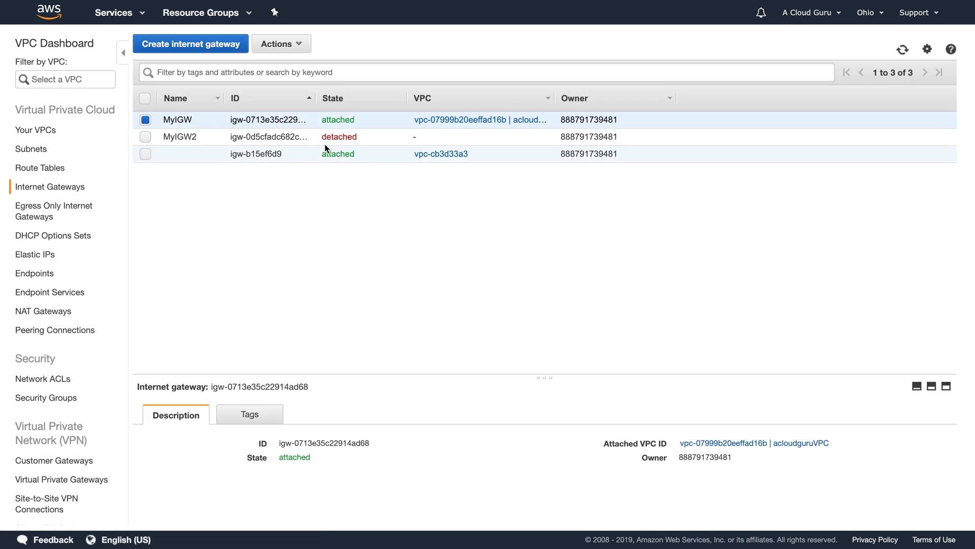
{"action": "left_click", "coordinate": [145, 137]}
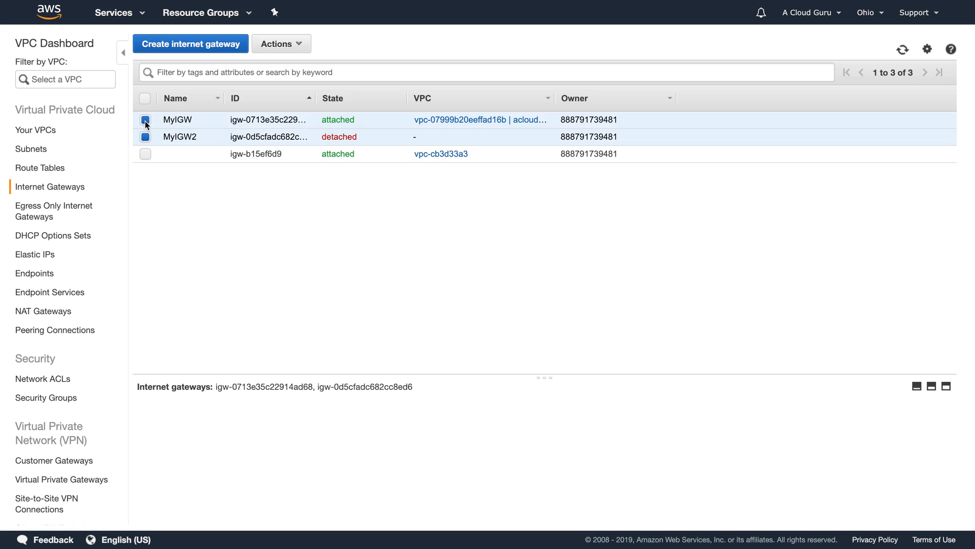
{"action": "left_click", "coordinate": [145, 120]}
{"action": "left_click", "coordinate": [295, 50]}
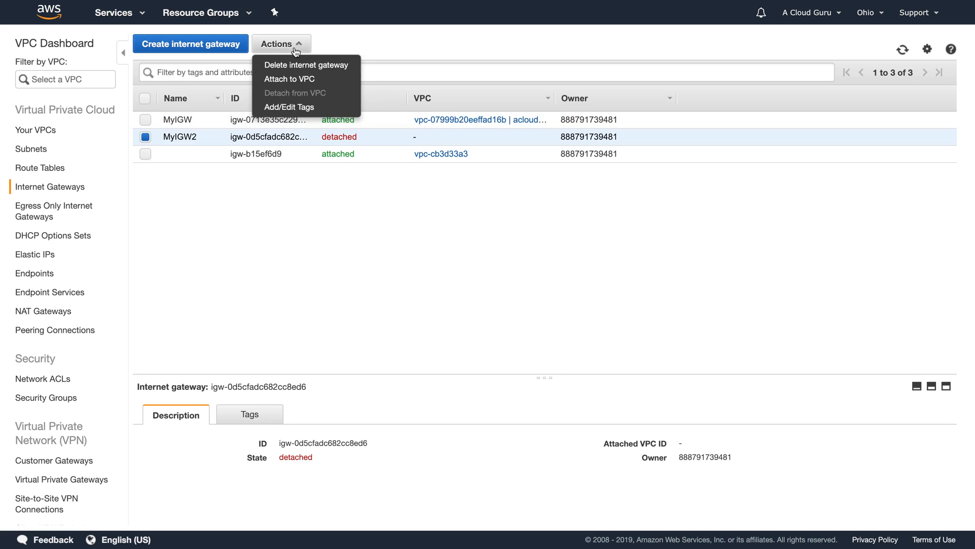
Step: Try attaching MyIGW2 to a VPC, find no VPC available, and cancel
{"action": "left_click", "coordinate": [298, 81]}
{"action": "left_click", "coordinate": [311, 124]}
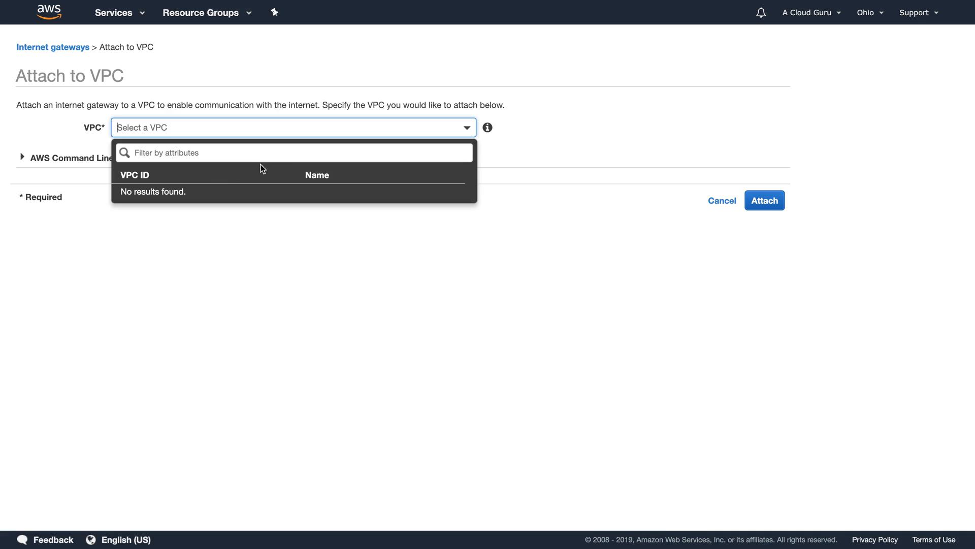
{"action": "left_click", "coordinate": [630, 139]}
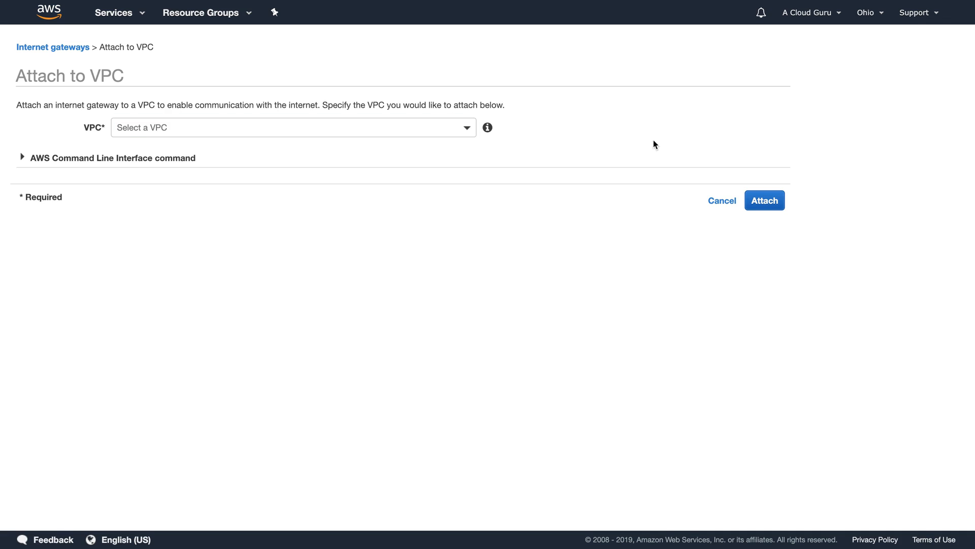
{"action": "left_click", "coordinate": [723, 203]}
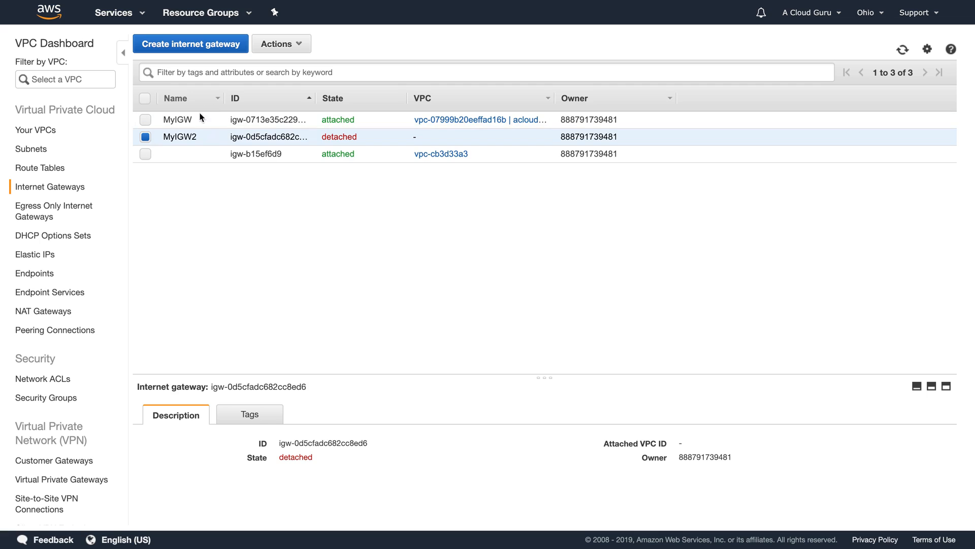
Step: Delete the detached MyIGW2 internet gateway
{"action": "left_click", "coordinate": [284, 49]}
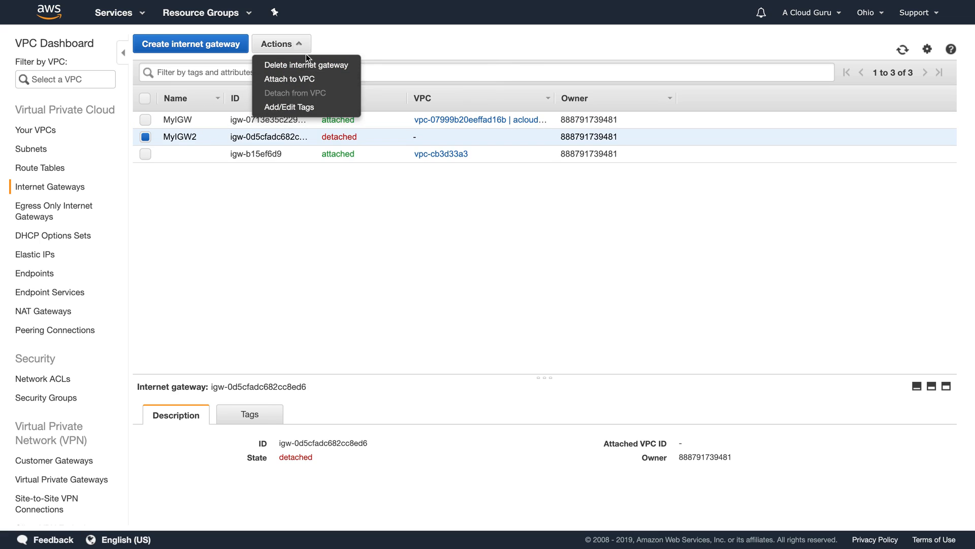
{"action": "left_click", "coordinate": [306, 65]}
{"action": "left_click", "coordinate": [623, 317]}
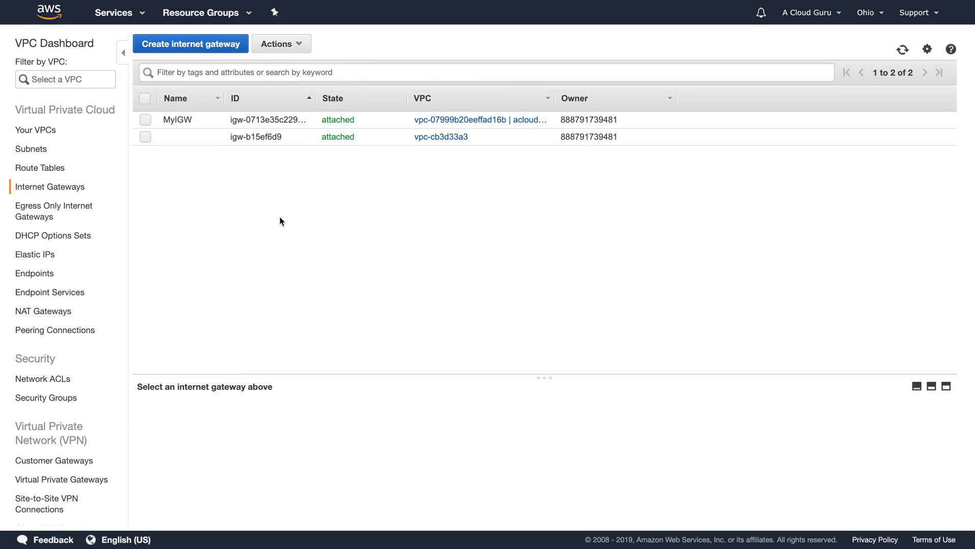
Step: Inspect the acloudguruVPC main route table's routes (10.0.0.0/16, IPv6) and subnet associations
{"action": "left_click", "coordinate": [46, 167]}
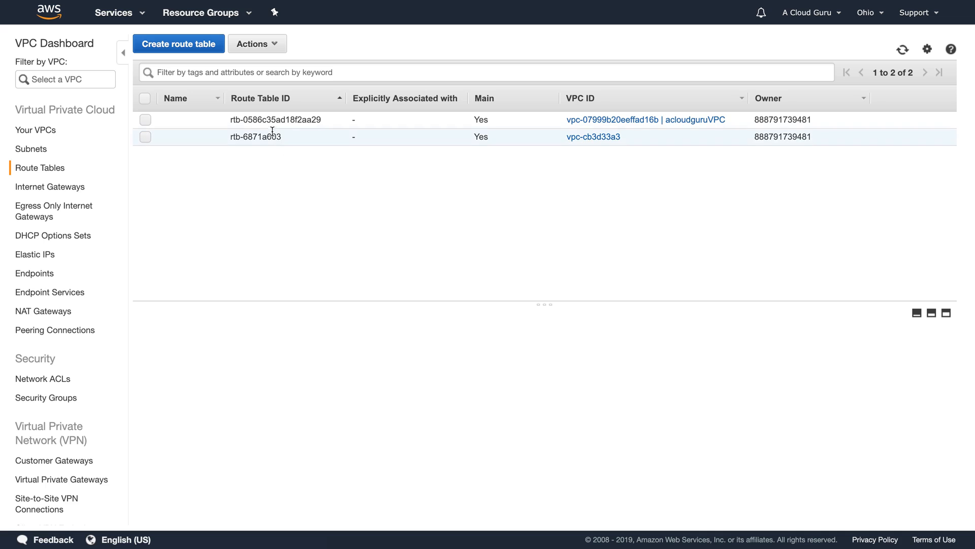
{"action": "left_click", "coordinate": [247, 120]}
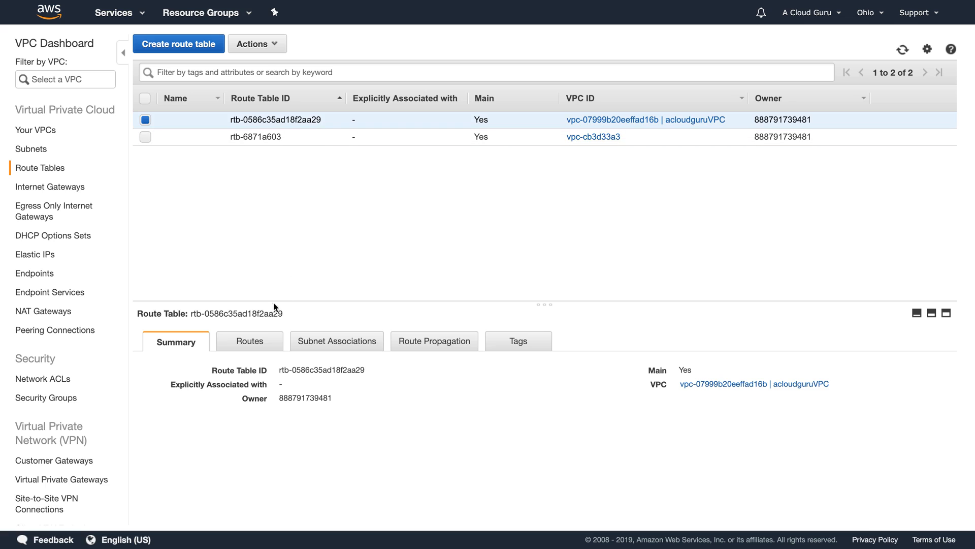
{"action": "left_click", "coordinate": [246, 350]}
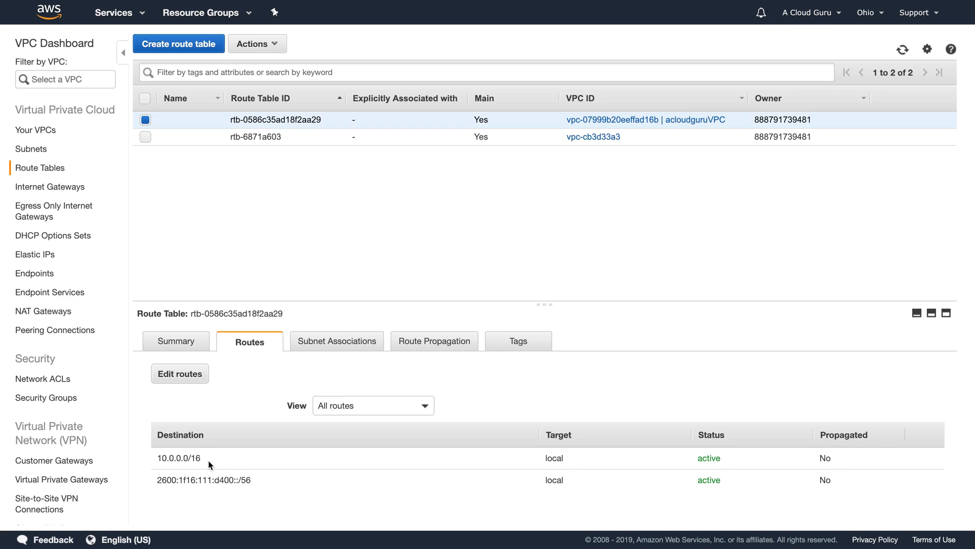
{"action": "left_click", "coordinate": [318, 345]}
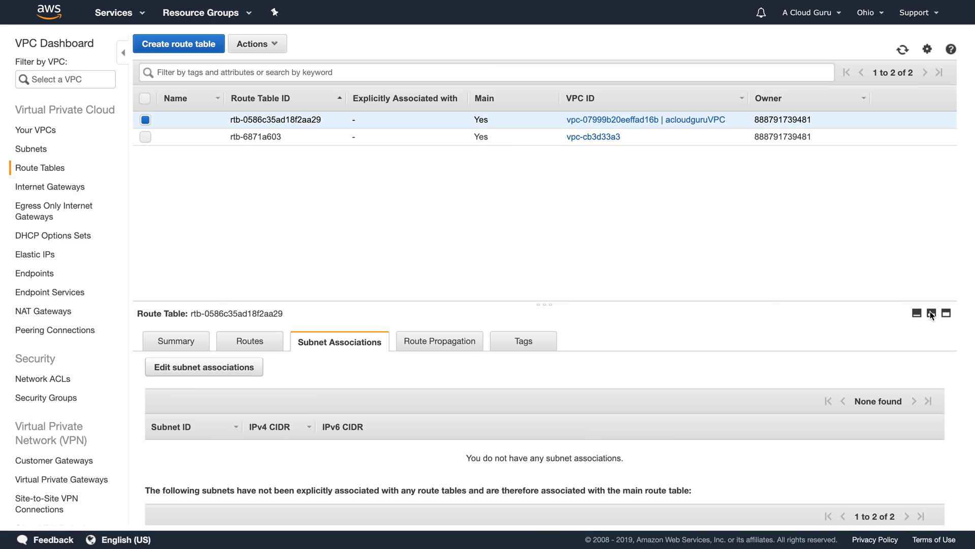
{"action": "left_click", "coordinate": [946, 313]}
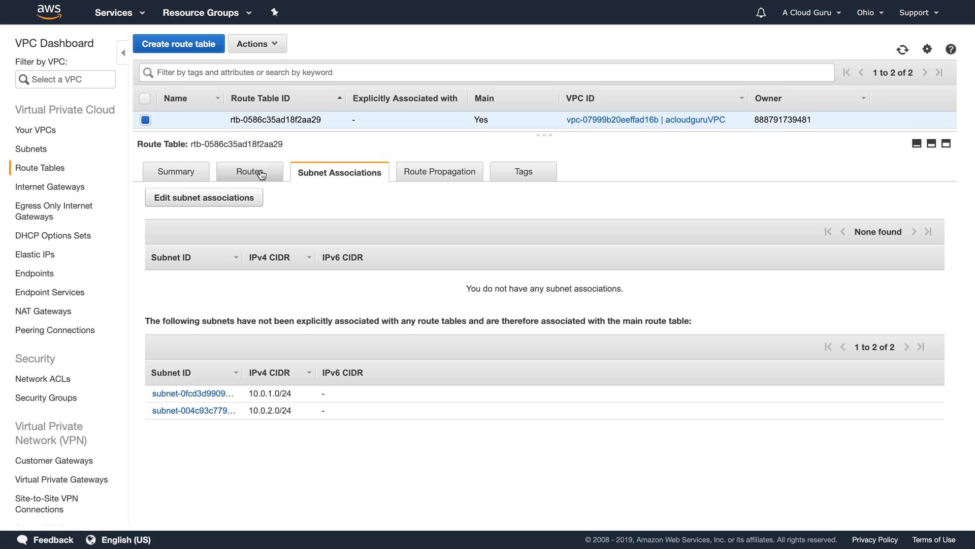
{"action": "left_click", "coordinate": [261, 175]}
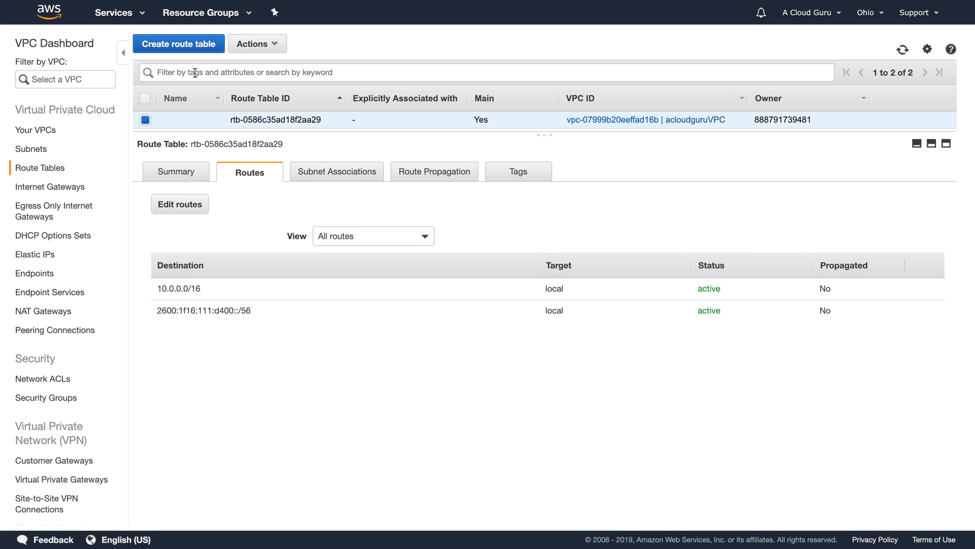
Step: Create route table MyPublicRoute in acloudguruVPC (vpc-07999b20eeffad16b)
{"action": "left_click", "coordinate": [194, 42]}
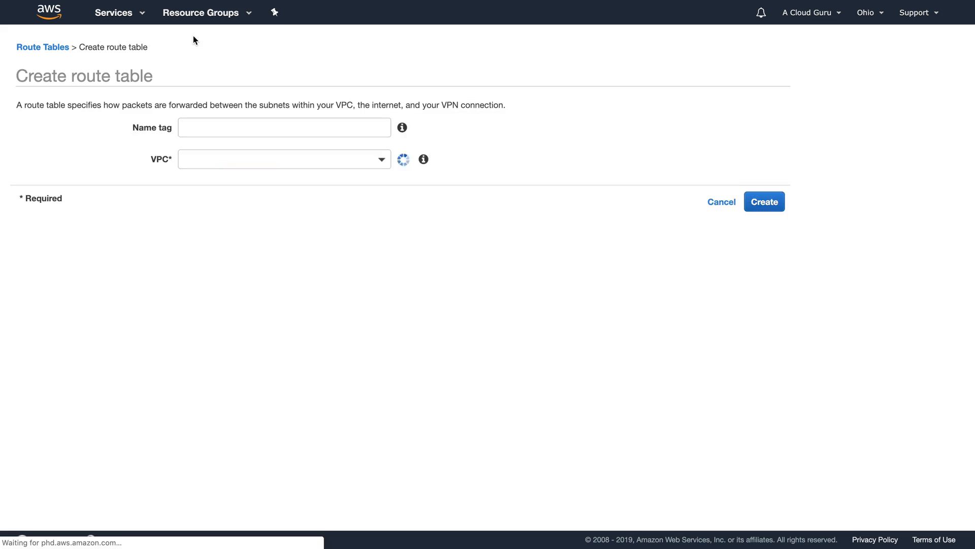
{"action": "left_click", "coordinate": [229, 128]}
{"action": "type", "text": "MyPublicRoute"}
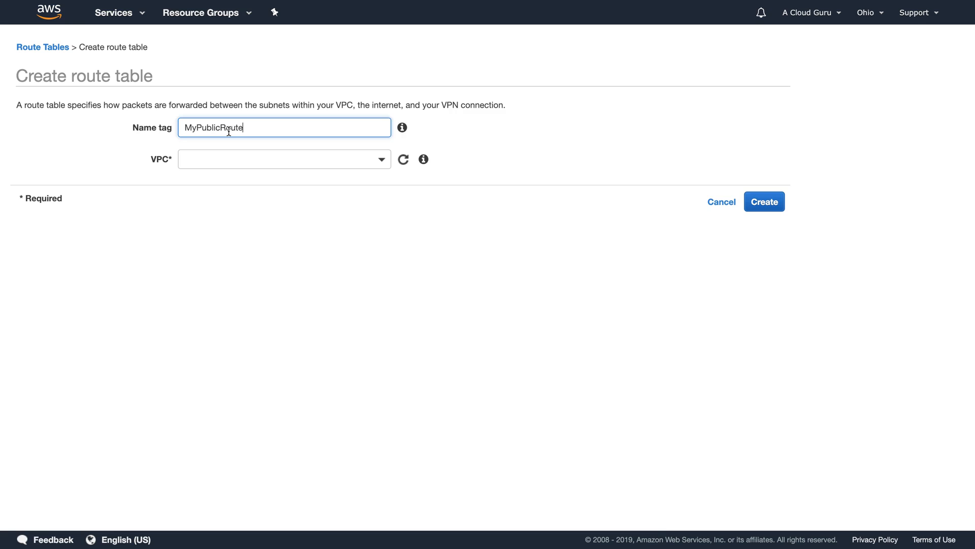
{"action": "left_click", "coordinate": [208, 159]}
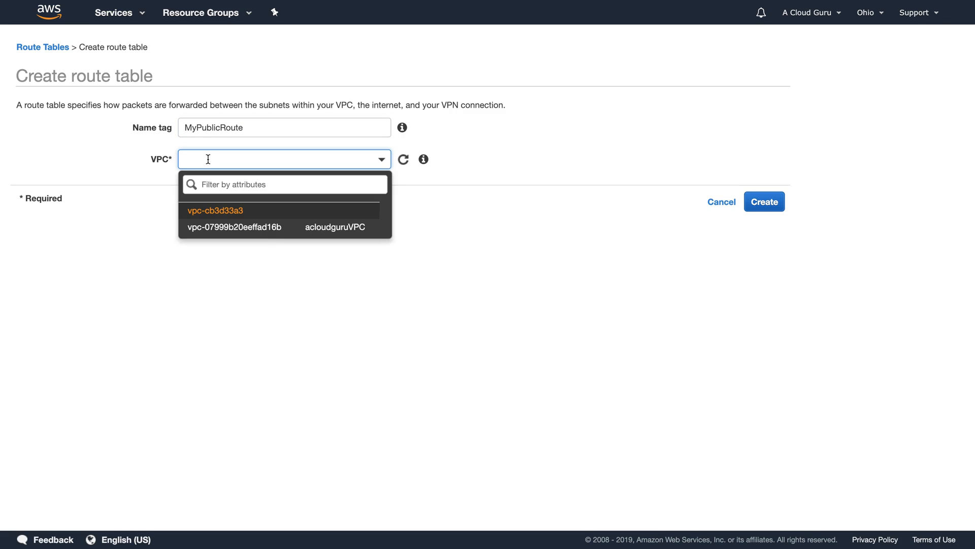
{"action": "left_click", "coordinate": [268, 229]}
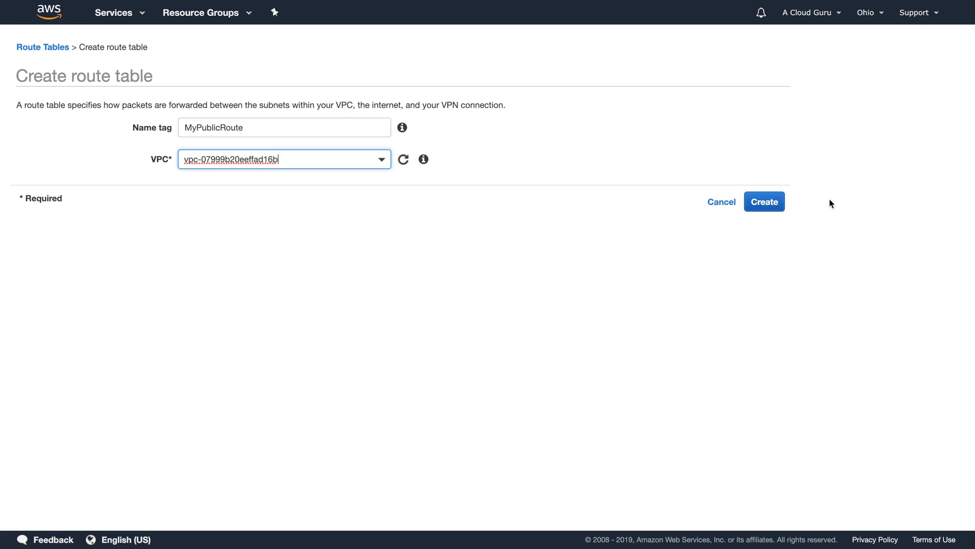
{"action": "left_click", "coordinate": [765, 202]}
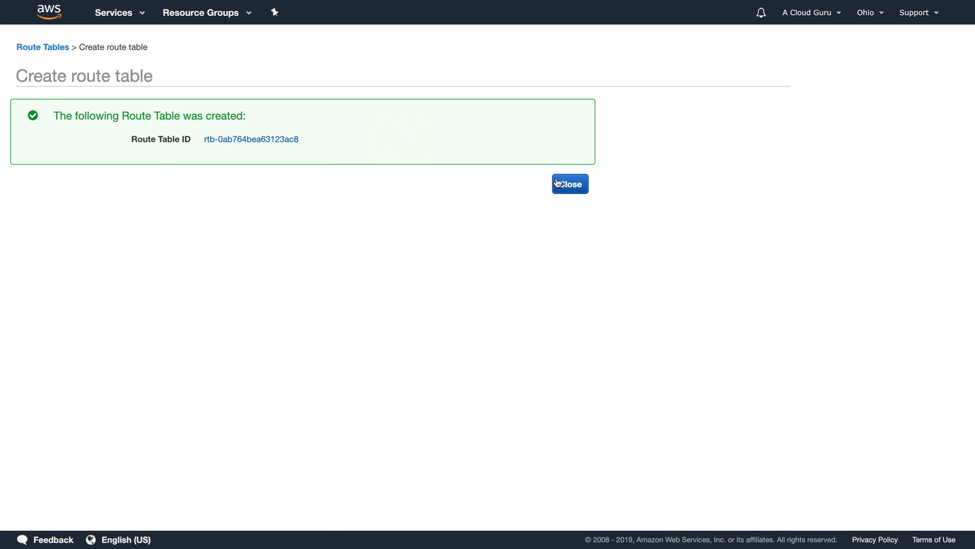
{"action": "left_click", "coordinate": [578, 183]}
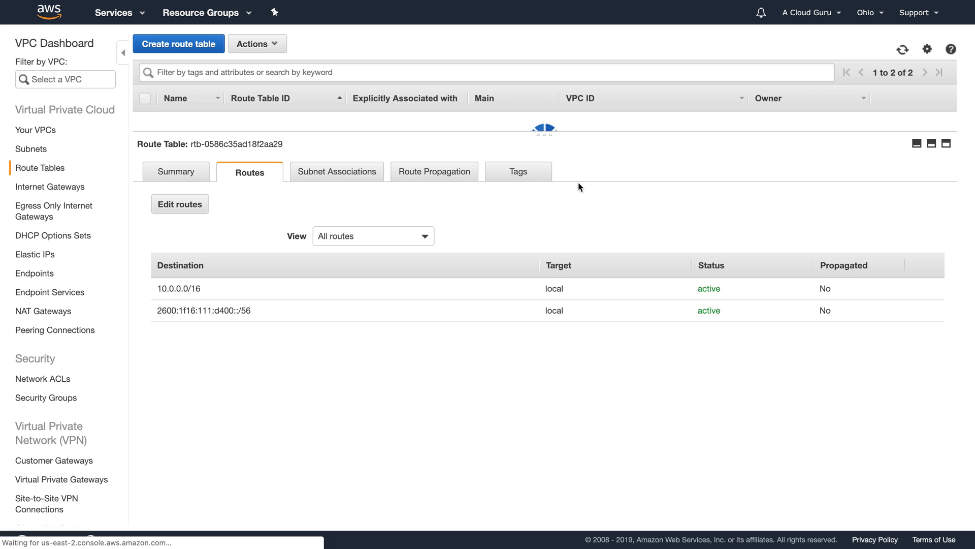
Step: Select only the MyPublicRoute table in the route table list
{"action": "left_click", "coordinate": [189, 178]}
{"action": "left_click", "coordinate": [242, 175]}
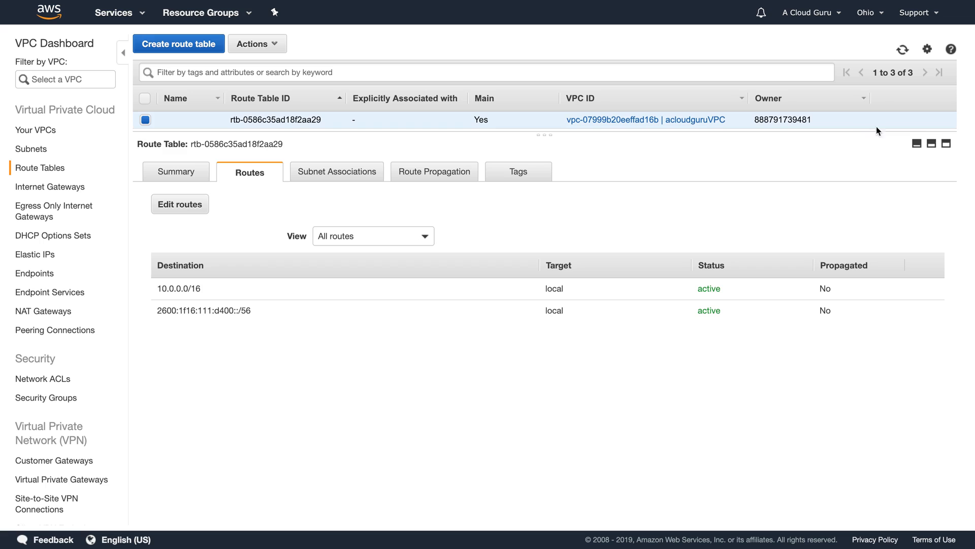
{"action": "left_click", "coordinate": [931, 142]}
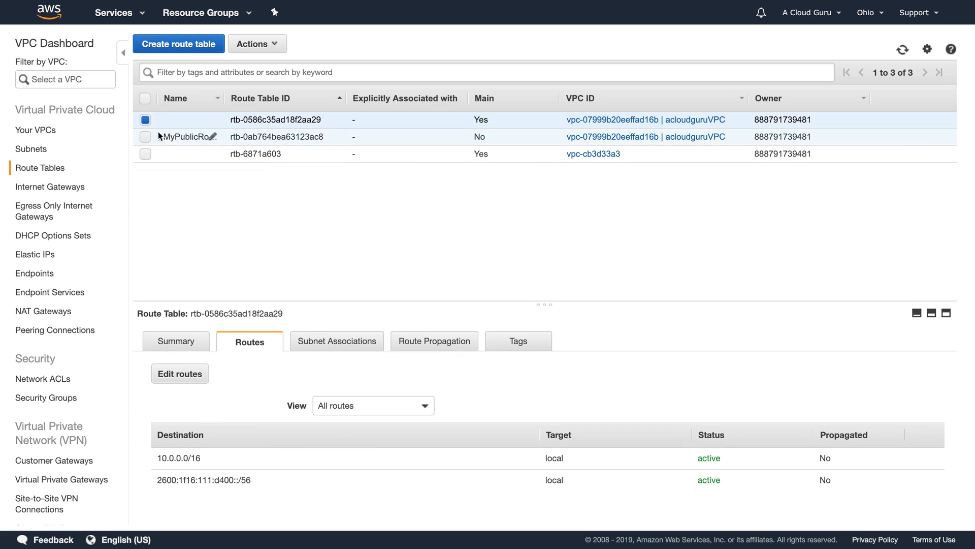
{"action": "left_click", "coordinate": [143, 138]}
{"action": "left_click", "coordinate": [144, 136]}
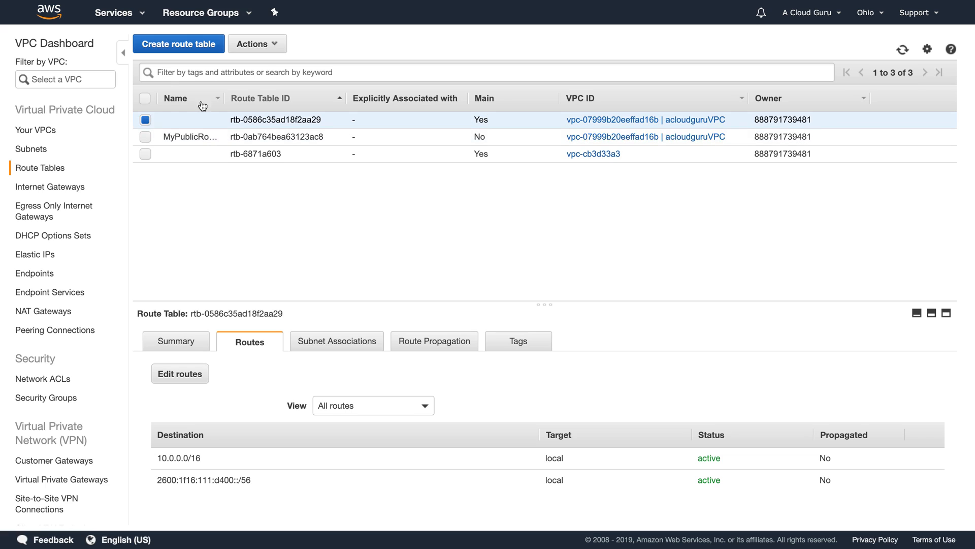
{"action": "left_click", "coordinate": [144, 120]}
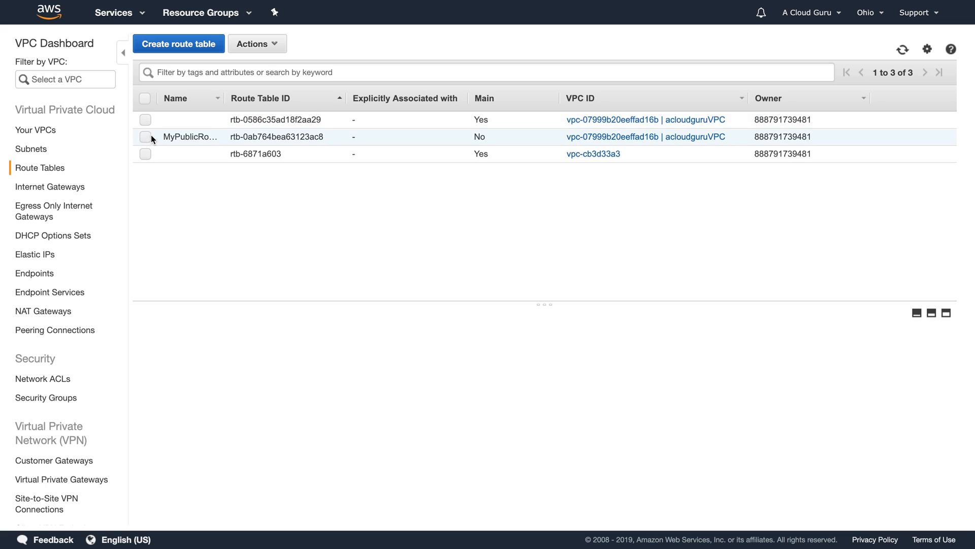
{"action": "left_click", "coordinate": [147, 136]}
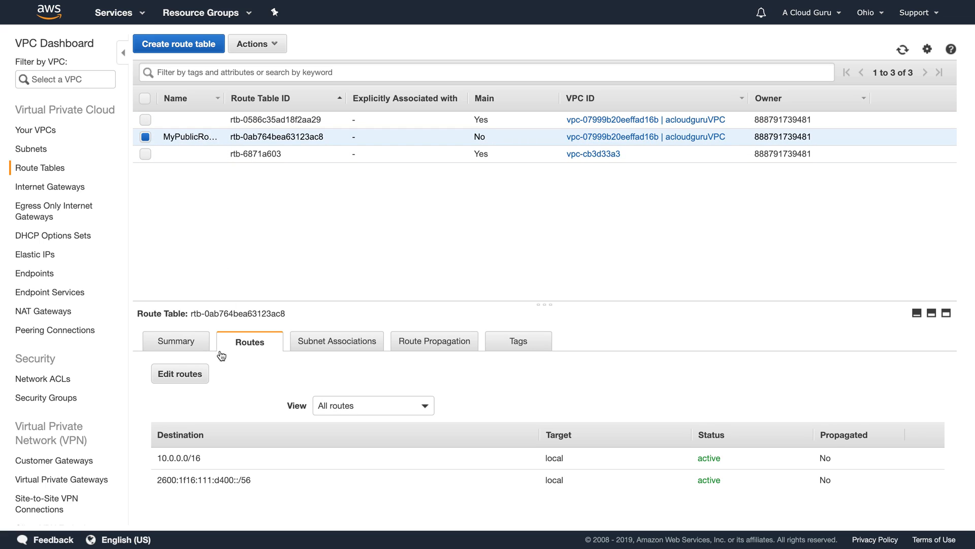
Step: Add a 0.0.0.0/0 route to MyPublicRoute targeting the MyIGW internet gateway
{"action": "left_click", "coordinate": [193, 376]}
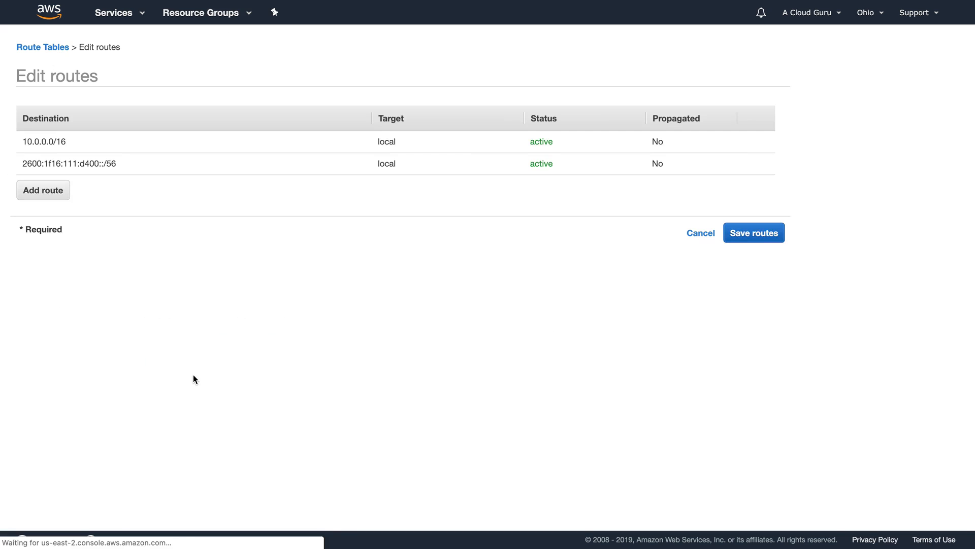
{"action": "left_click", "coordinate": [64, 195]}
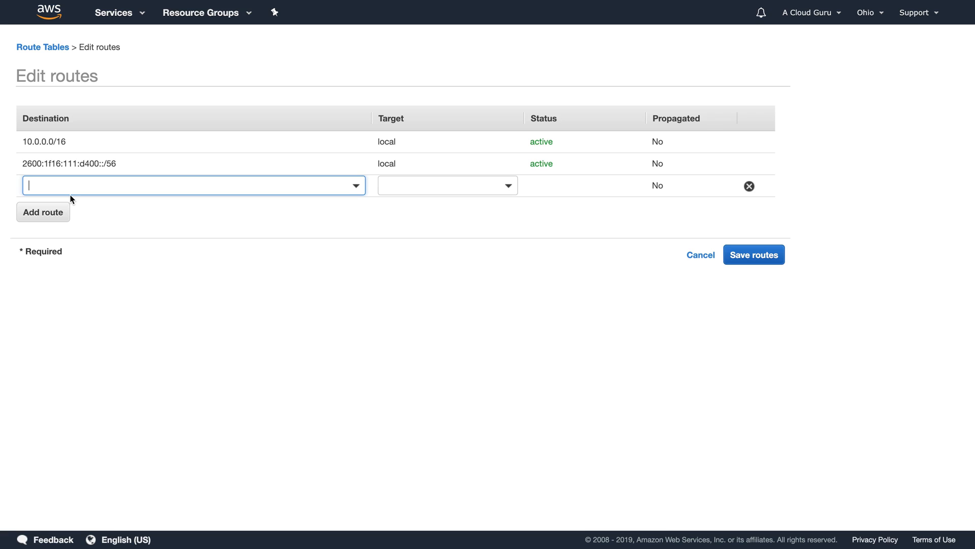
{"action": "type", "text": "0.0.0.0"}
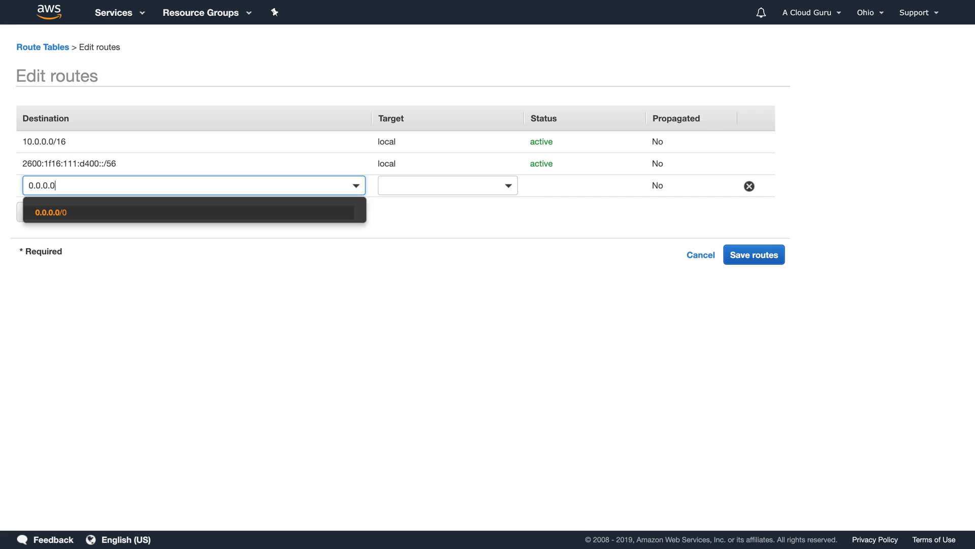
{"action": "type", "text": "/0"}
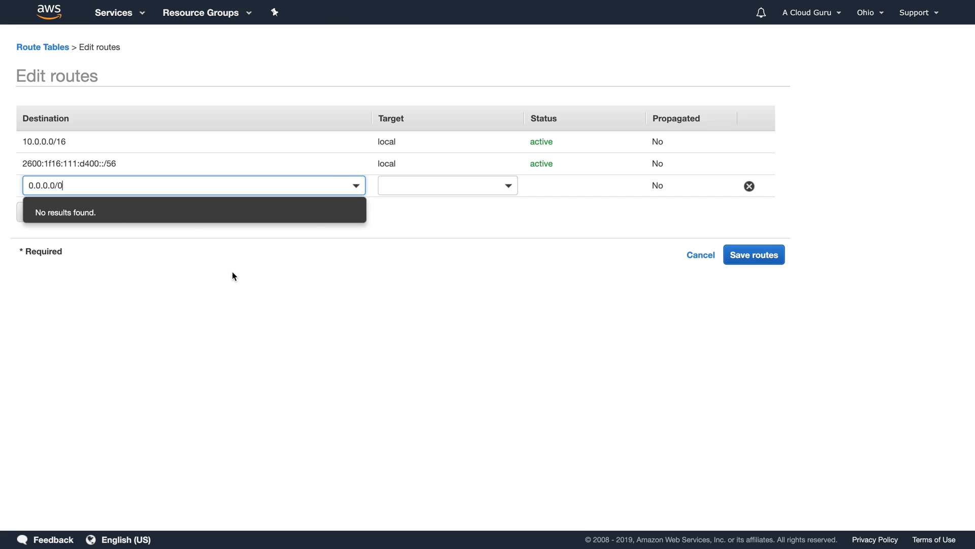
{"action": "left_click", "coordinate": [233, 271]}
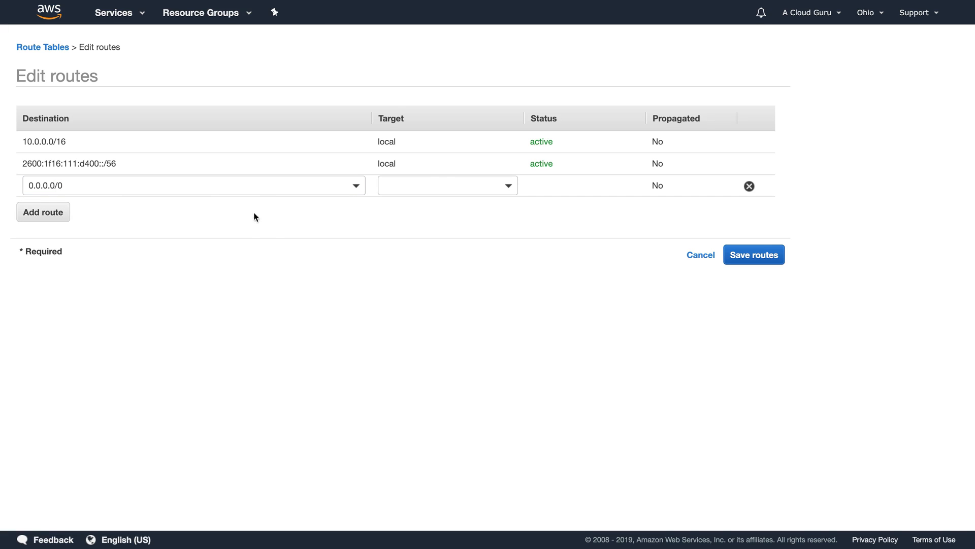
{"action": "left_click", "coordinate": [446, 181]}
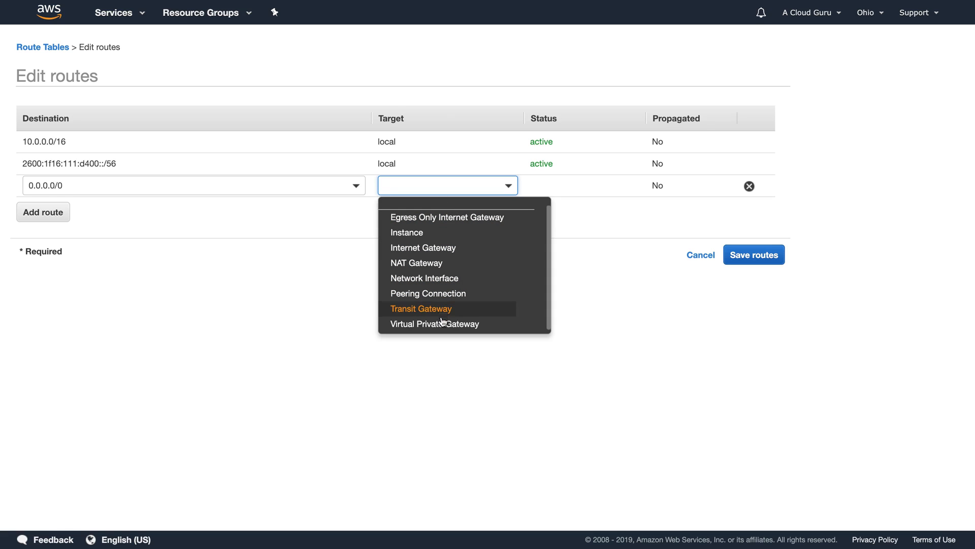
{"action": "left_click", "coordinate": [439, 247]}
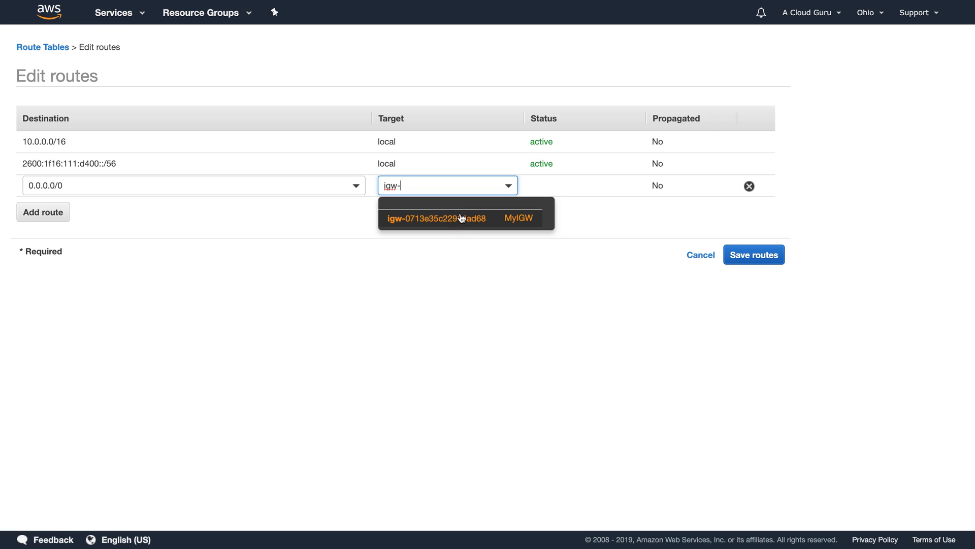
{"action": "left_click", "coordinate": [459, 215]}
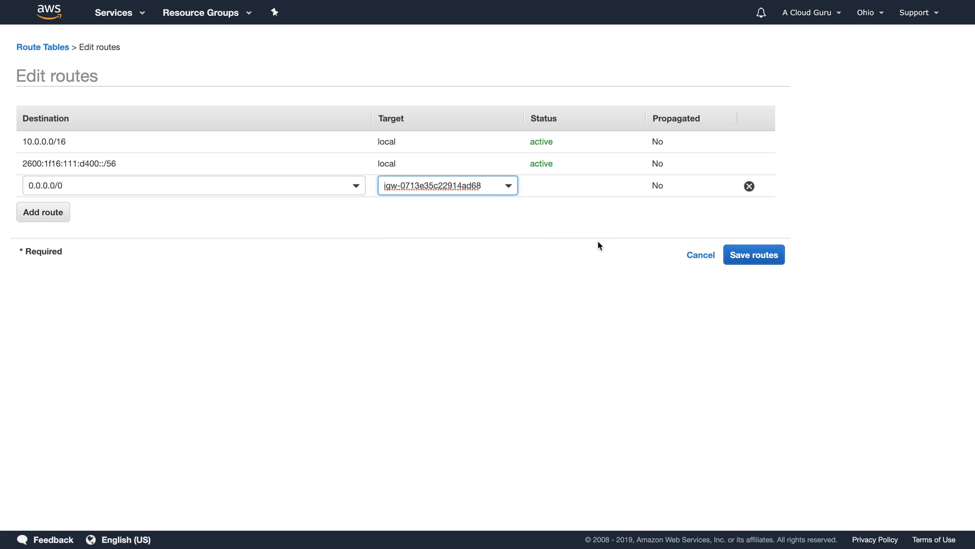
Step: Add a ::/0 route to igw-0713e35c22914ad68 and save the routes
{"action": "left_click", "coordinate": [44, 212]}
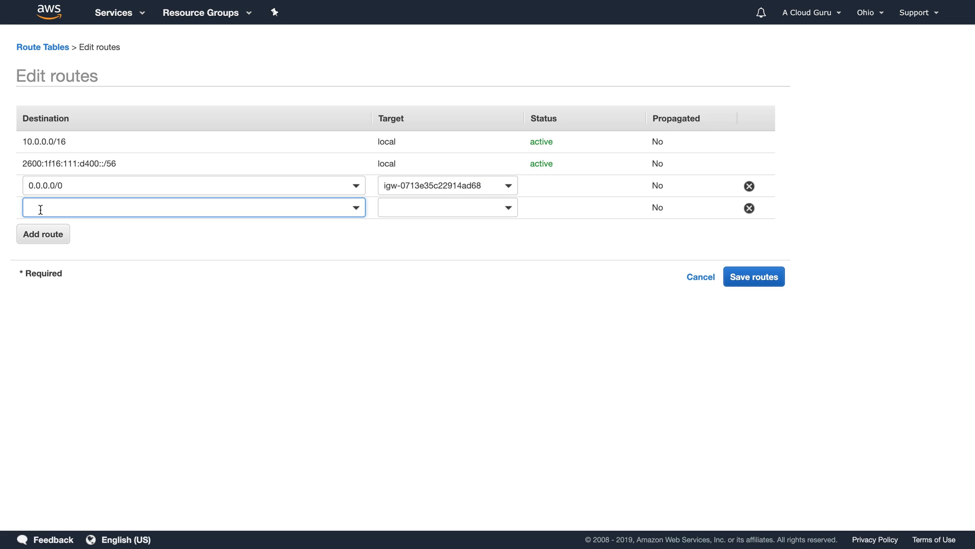
{"action": "type", "text": "::"}
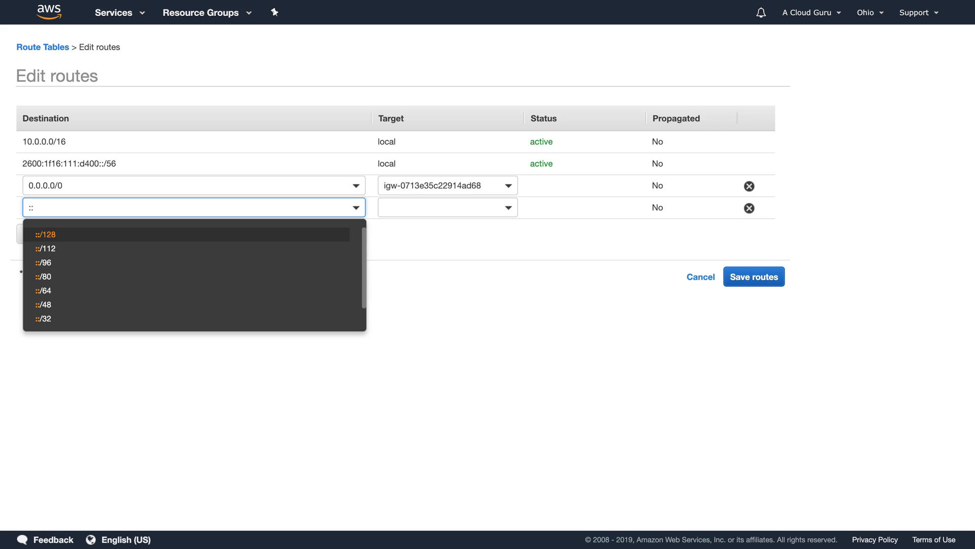
{"action": "type", "text": "/0"}
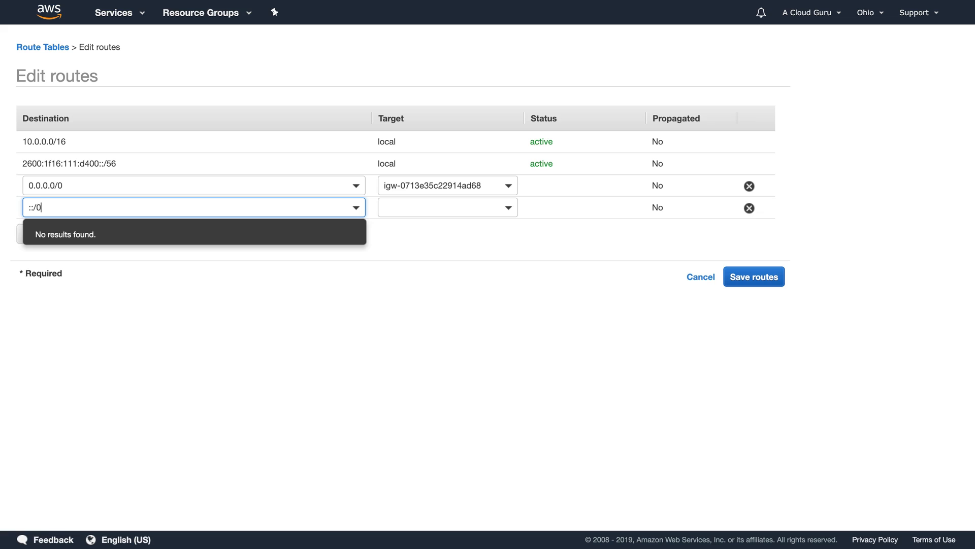
{"action": "left_click", "coordinate": [157, 271]}
{"action": "left_click", "coordinate": [434, 206]}
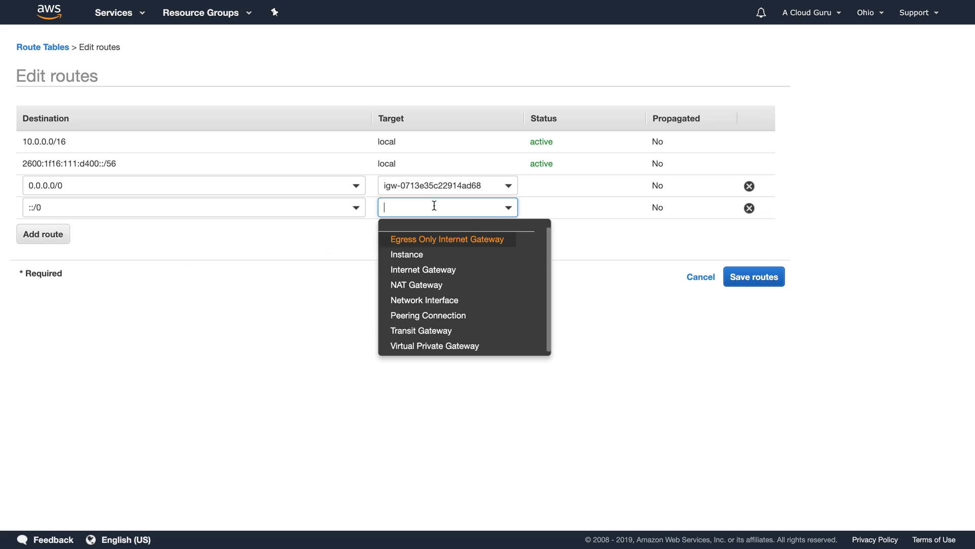
{"action": "left_click", "coordinate": [427, 269]}
{"action": "left_click", "coordinate": [514, 237]}
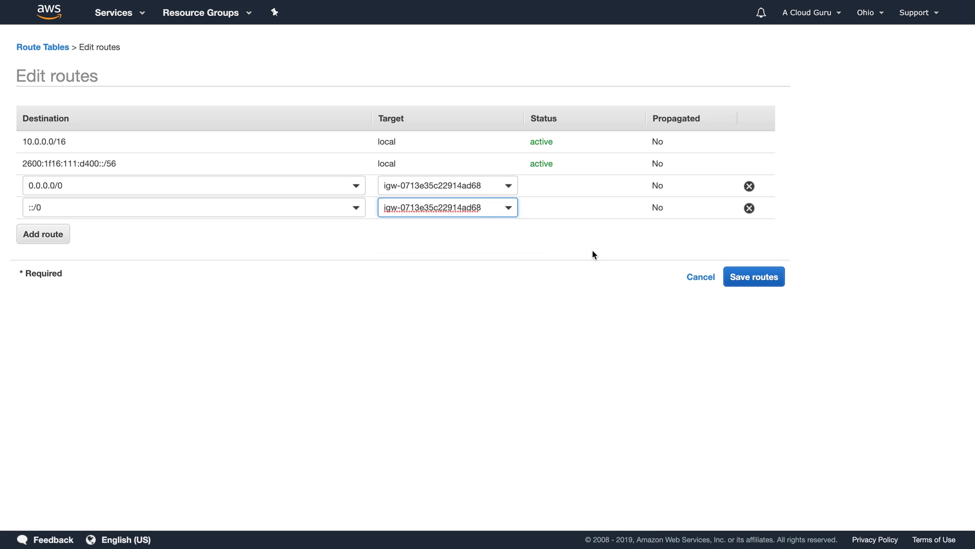
{"action": "left_click", "coordinate": [770, 279]}
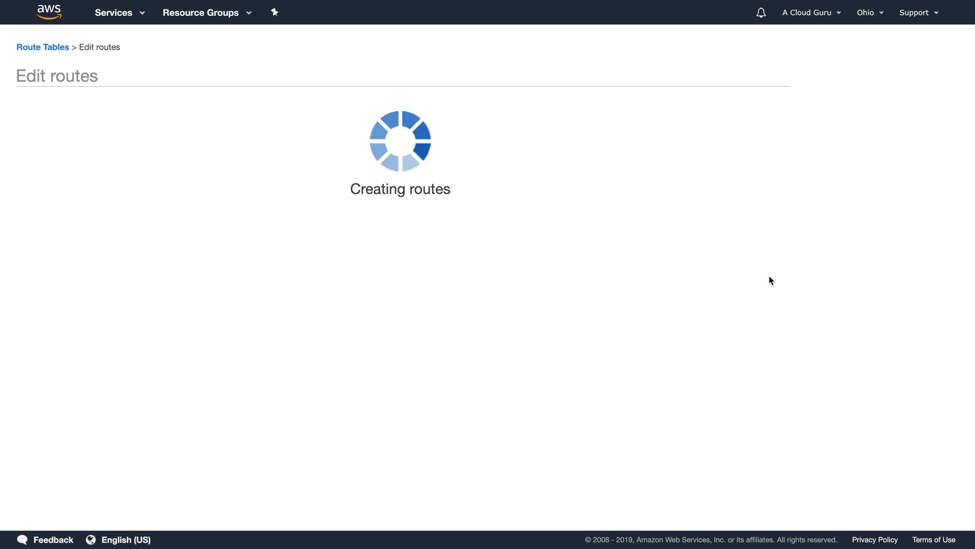
{"action": "left_click", "coordinate": [572, 154]}
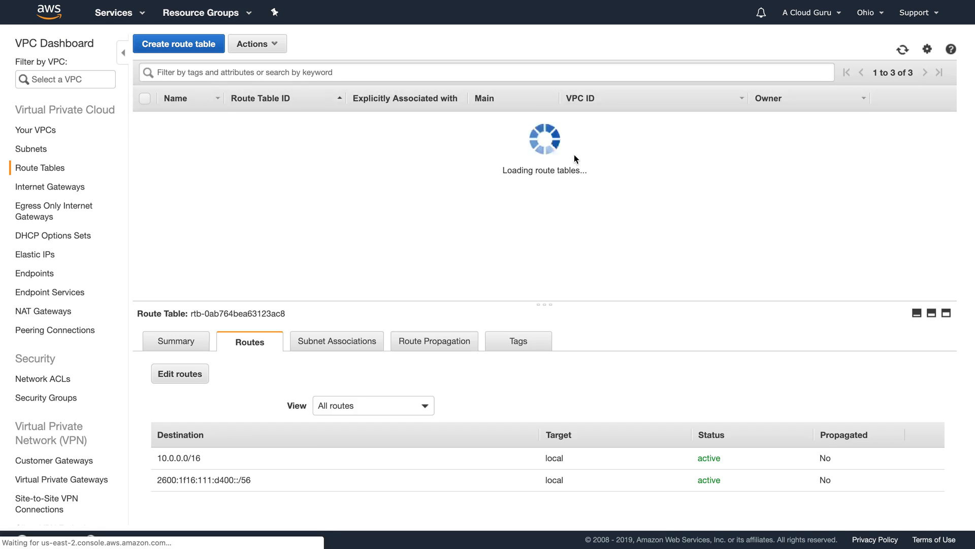
{"action": "scroll", "coordinate": [380, 453], "scroll_direction": "down", "scroll_amount": 1}
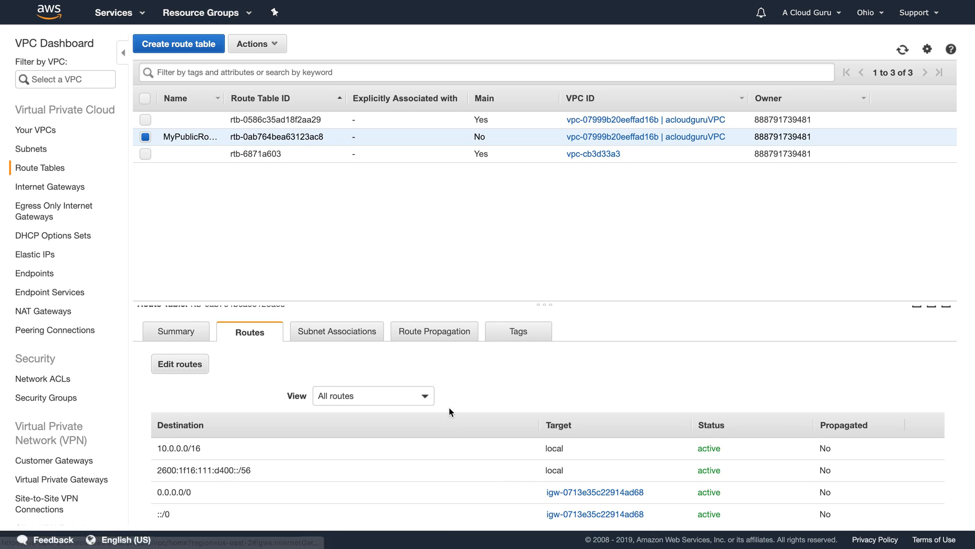
{"action": "scroll", "coordinate": [449, 408], "scroll_direction": "up", "scroll_amount": 1}
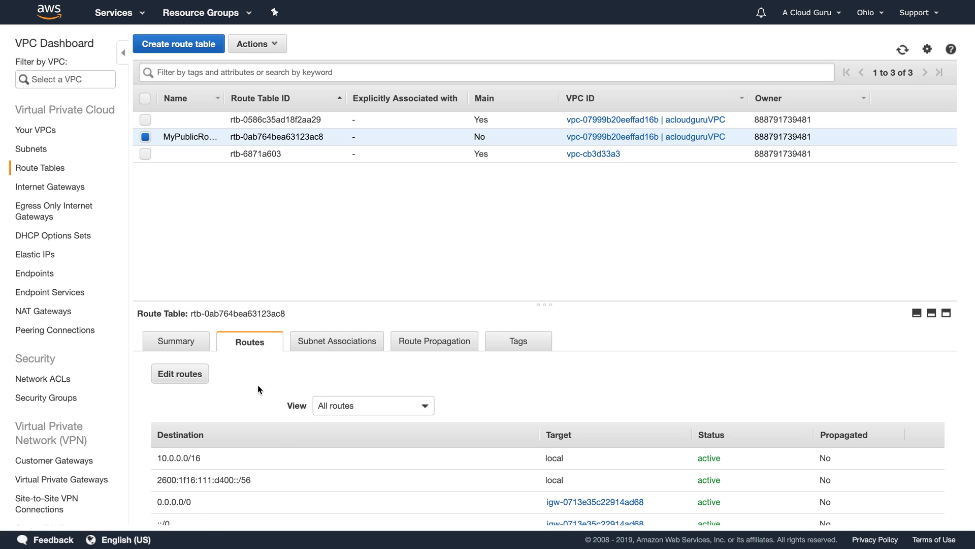
Step: Associate subnet-0fcd3d99096234aee (10.0.1.0/24) with MyPublicRoute
{"action": "left_click", "coordinate": [322, 348]}
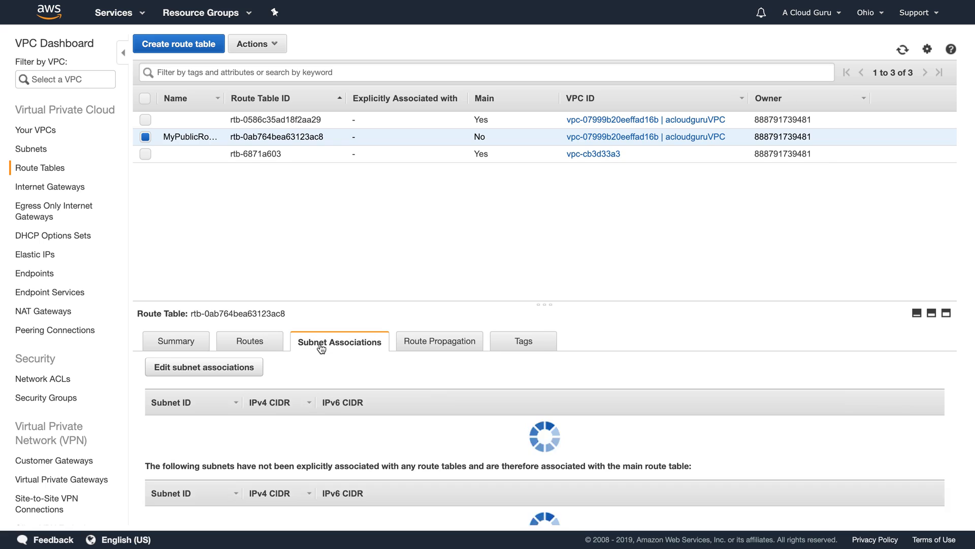
{"action": "left_click", "coordinate": [237, 372]}
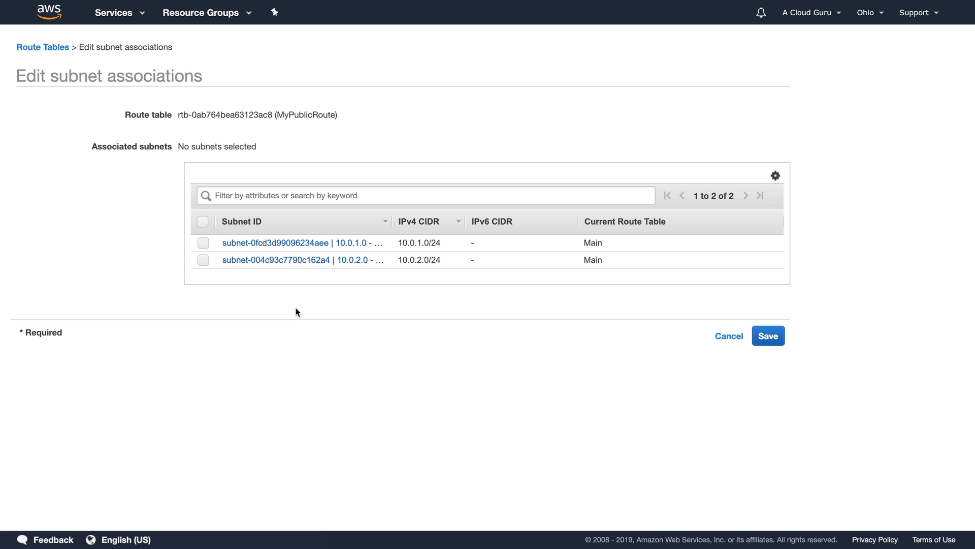
{"action": "left_click", "coordinate": [203, 243]}
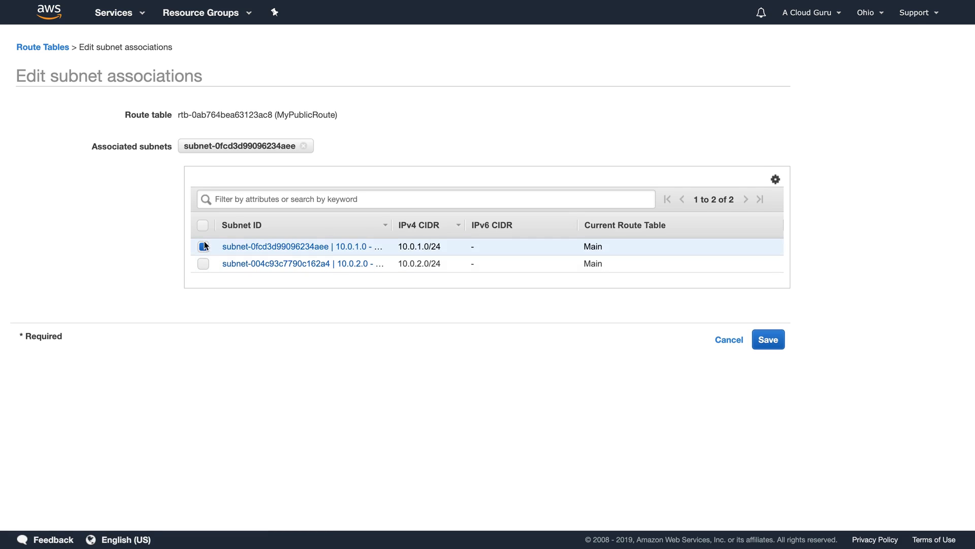
{"action": "left_click", "coordinate": [773, 338]}
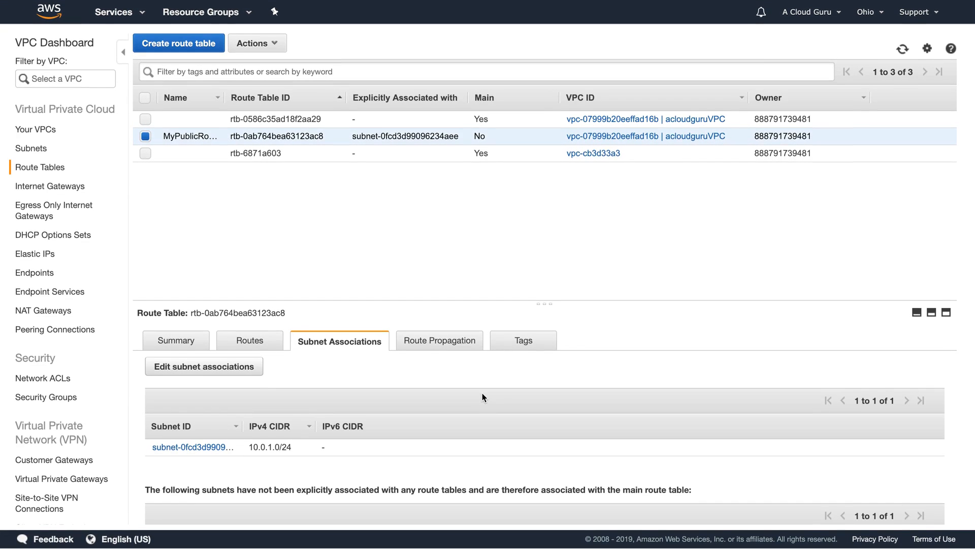
{"action": "scroll", "coordinate": [482, 394], "scroll_direction": "down", "scroll_amount": 1}
{"action": "scroll", "coordinate": [483, 394], "scroll_direction": "down", "scroll_amount": 5}
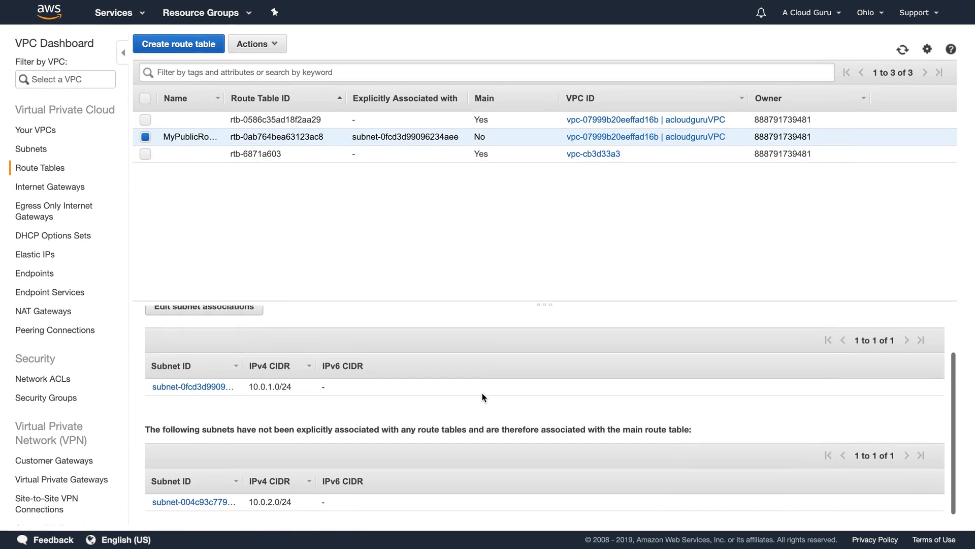
{"action": "scroll", "coordinate": [483, 394], "scroll_direction": "up", "scroll_amount": 5}
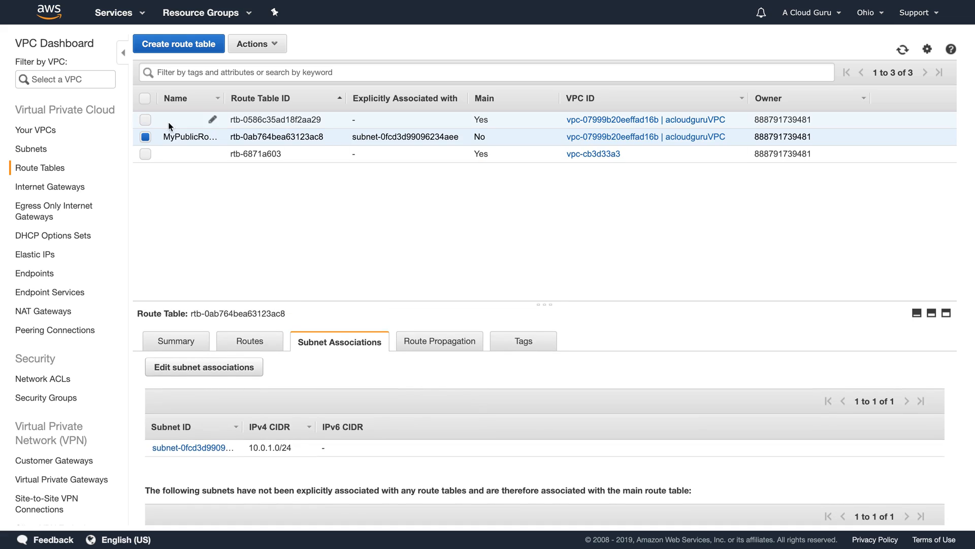
Step: Select only the main route table and review its details
{"action": "left_click", "coordinate": [145, 119]}
{"action": "left_click", "coordinate": [146, 137]}
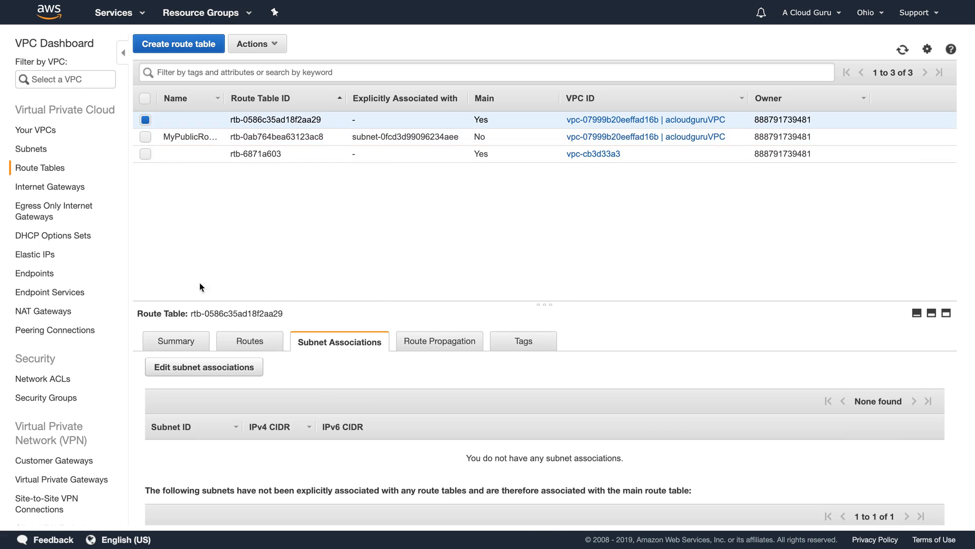
{"action": "scroll", "coordinate": [320, 383], "scroll_direction": "down", "scroll_amount": 3}
{"action": "scroll", "coordinate": [320, 383], "scroll_direction": "down", "scroll_amount": 2}
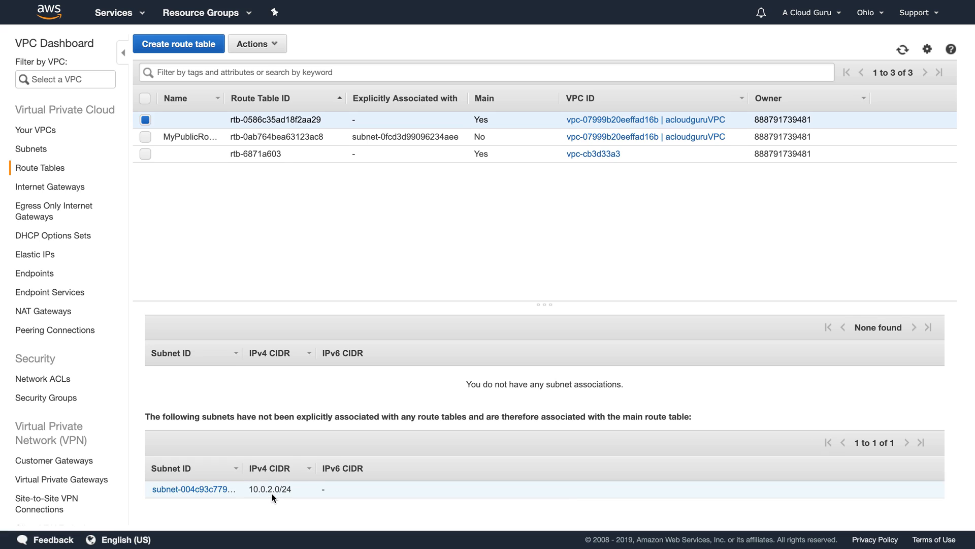
Step: Reselect MyPublicRoute and review its 0.0.0.0/0 and ::/0 internet gateway routes
{"action": "left_click", "coordinate": [146, 138]}
{"action": "left_click", "coordinate": [140, 118]}
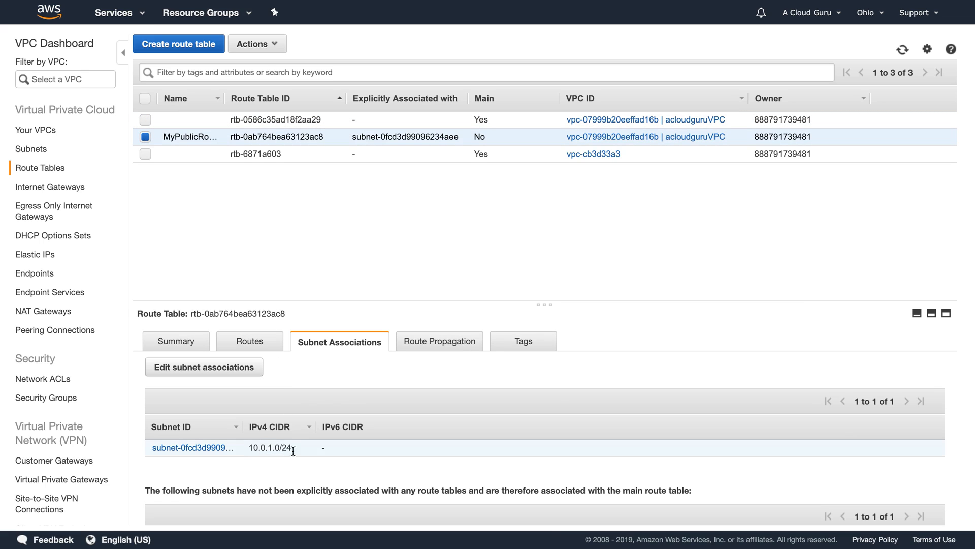
{"action": "left_click", "coordinate": [257, 348]}
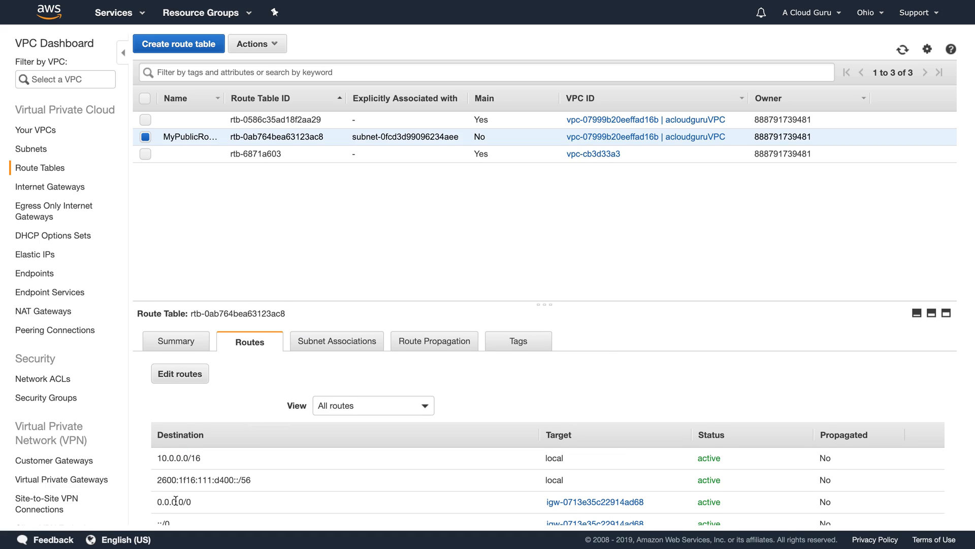
{"action": "scroll", "coordinate": [174, 501], "scroll_direction": "down", "scroll_amount": 1}
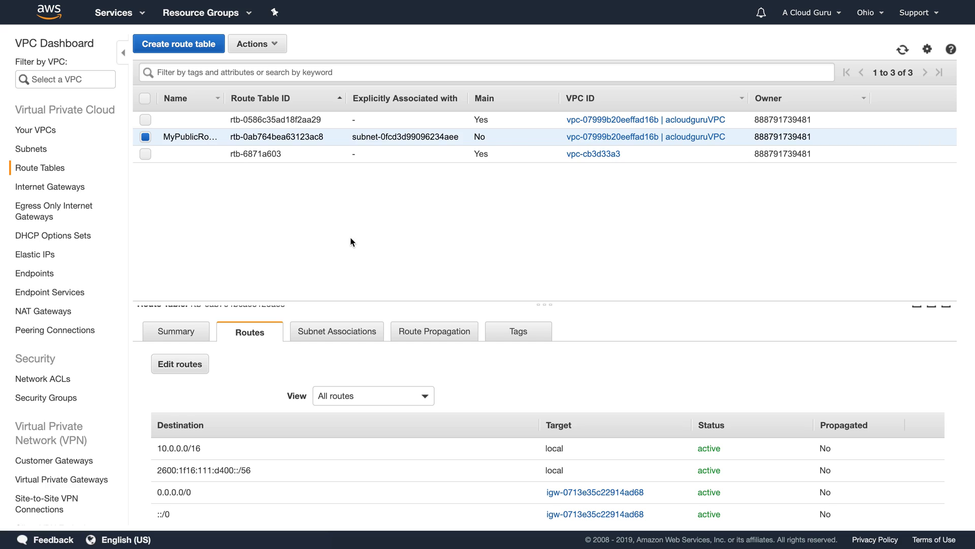
Step: In EC2, launch an Amazon Linux 2 instance on t2.micro
{"action": "left_click", "coordinate": [118, 13]}
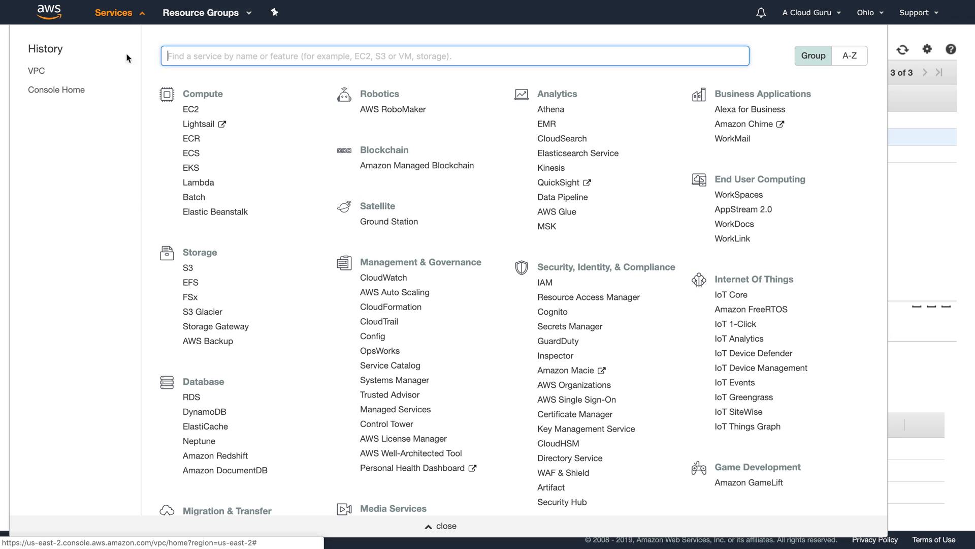
{"action": "left_click", "coordinate": [191, 109]}
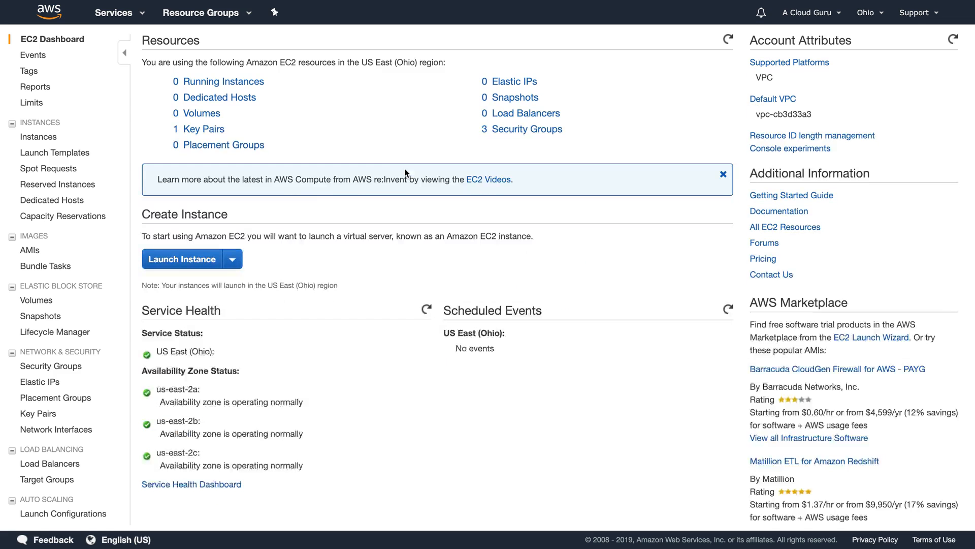
{"action": "left_click", "coordinate": [208, 258]}
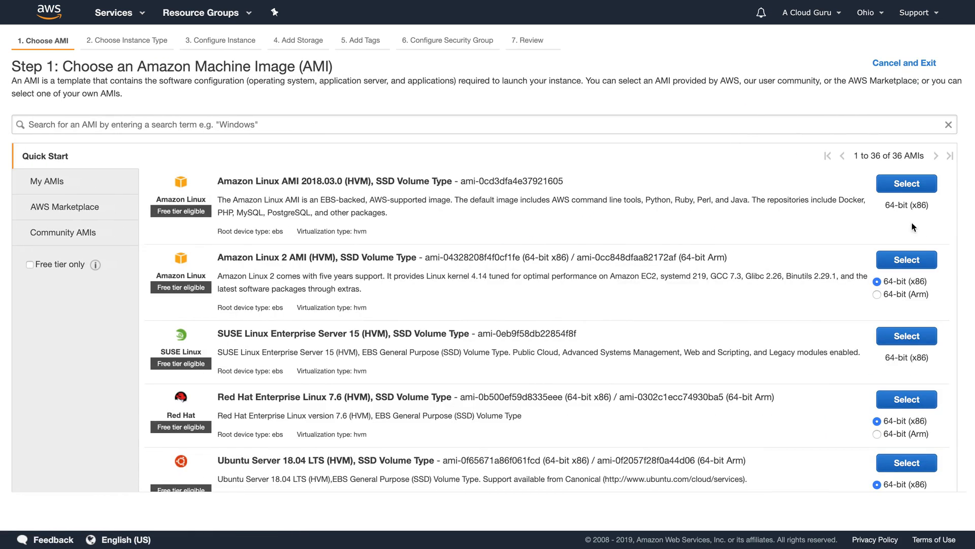
{"action": "left_click", "coordinate": [907, 260]}
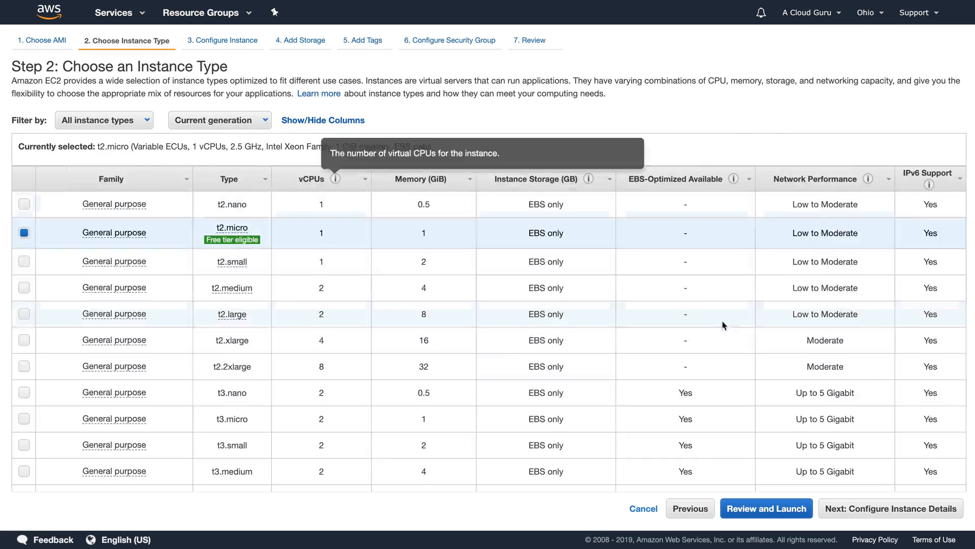
{"action": "left_click", "coordinate": [886, 509]}
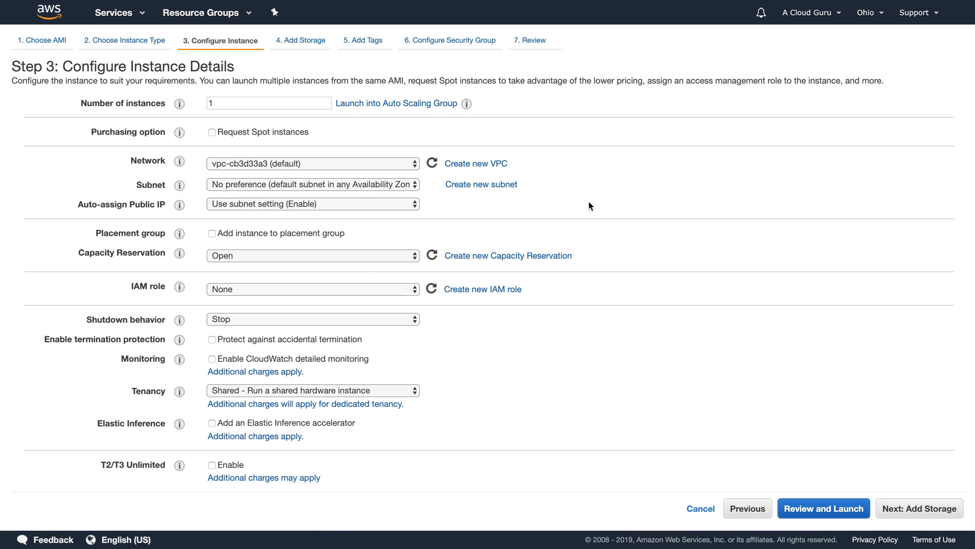
Step: Put the instance in acloudguruVPC's 10.0.1.0 us-east-2a subnet
{"action": "left_click", "coordinate": [242, 164]}
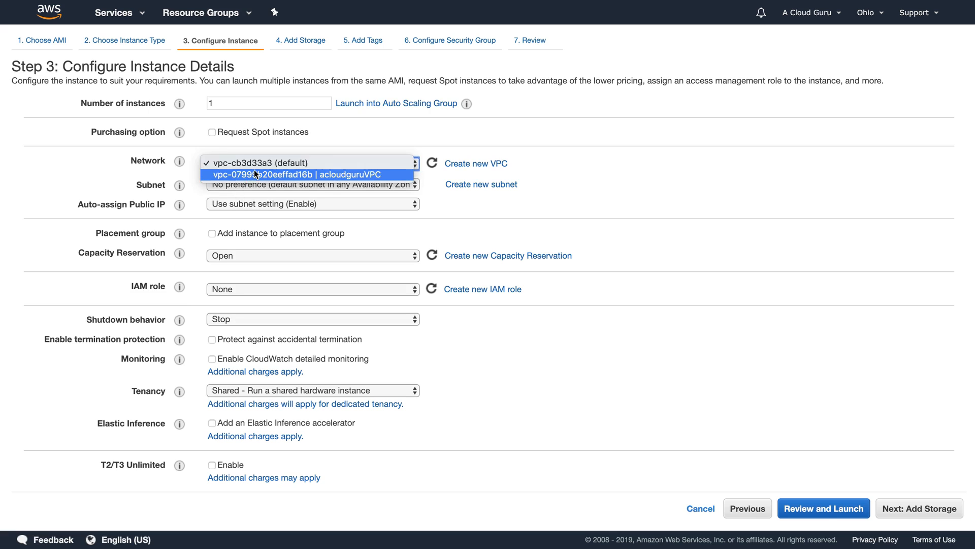
{"action": "left_click", "coordinate": [255, 171]}
{"action": "left_click", "coordinate": [270, 186]}
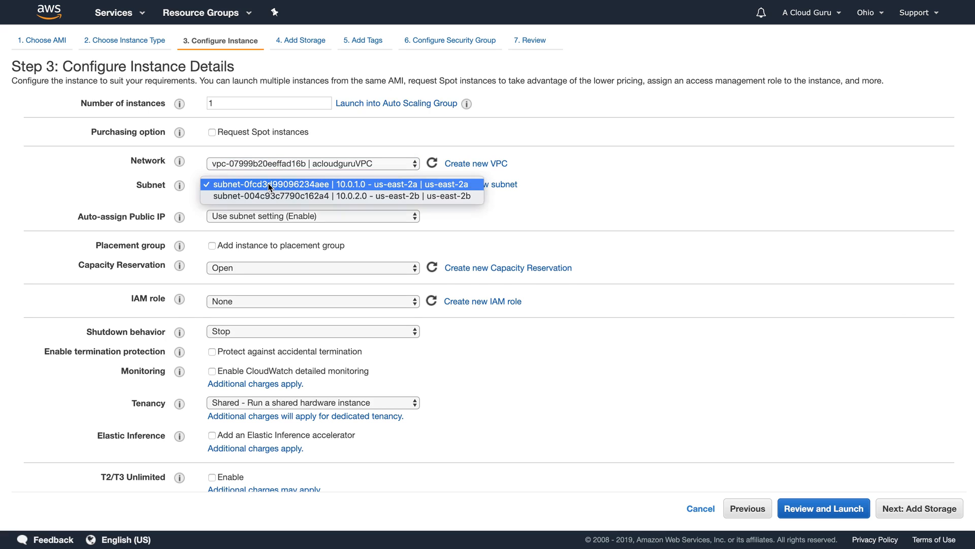
{"action": "left_click", "coordinate": [447, 186]}
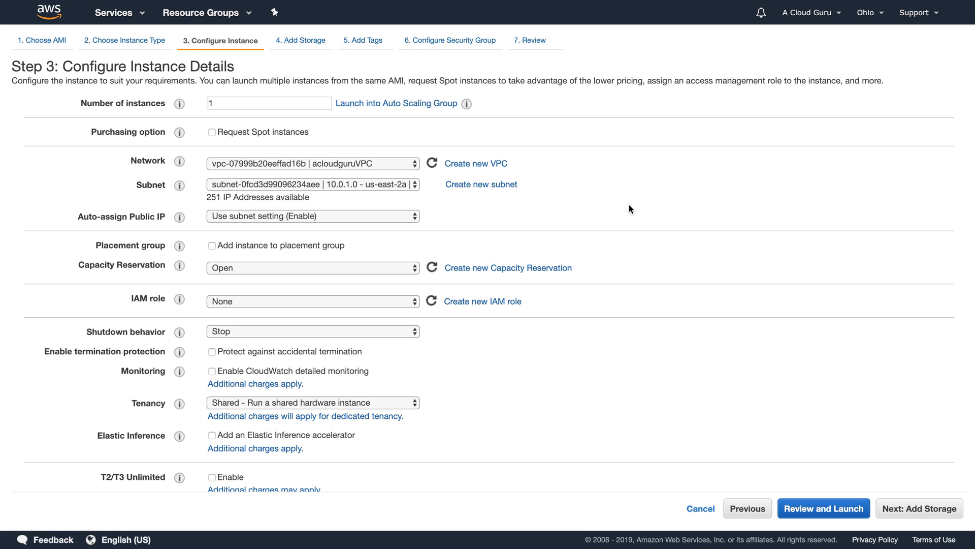
Step: Skip past storage and tag the instance Name = WebServer01
{"action": "left_click", "coordinate": [915, 506]}
{"action": "left_click", "coordinate": [915, 506]}
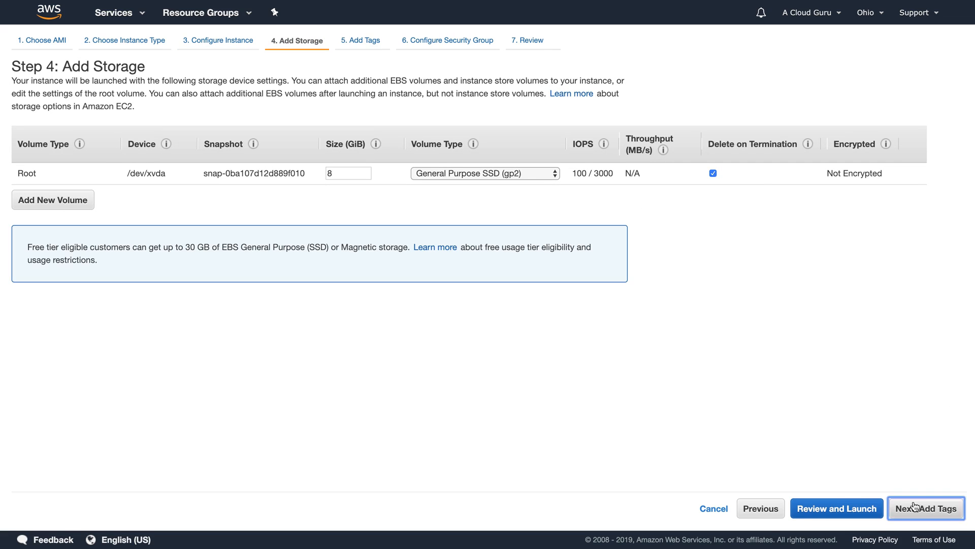
{"action": "left_click", "coordinate": [39, 239]}
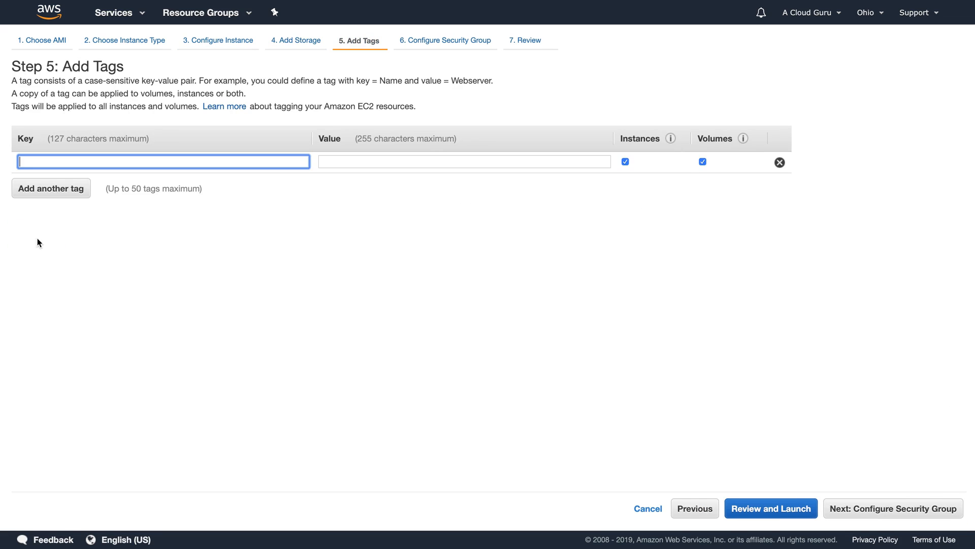
{"action": "type", "text": "Name"}
{"action": "key", "text": "Tab"}
{"action": "type", "text": "Webs"}
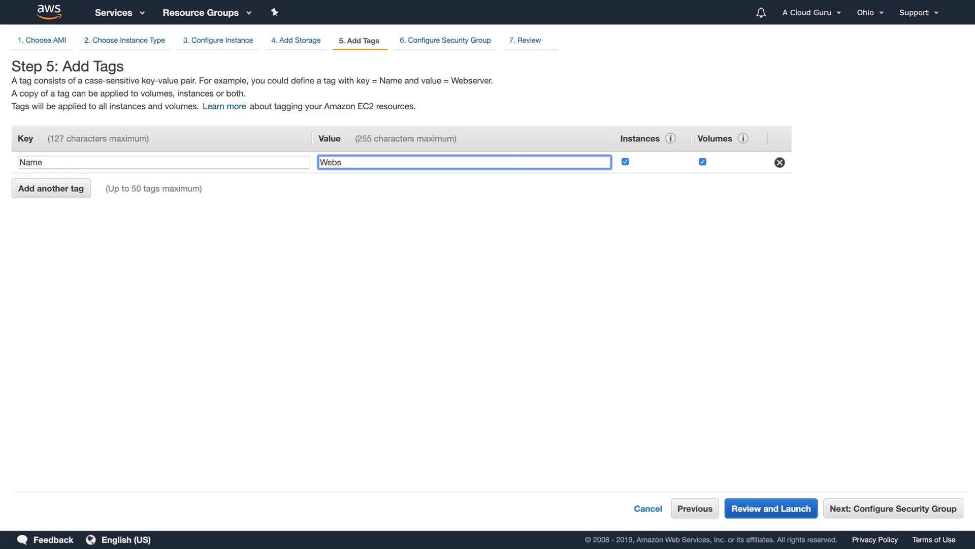
{"action": "key", "text": "BackSpace"}
{"action": "type", "text": "Server01"}
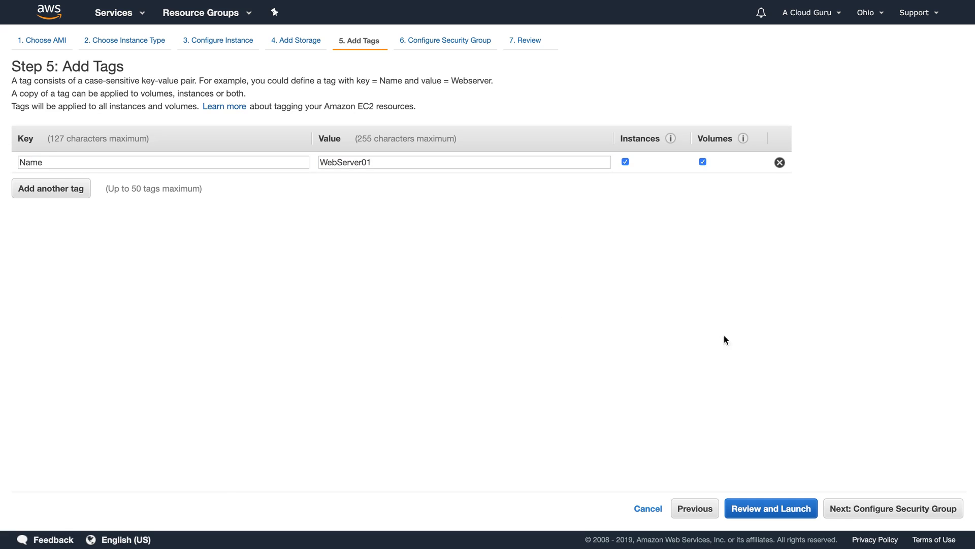
{"action": "left_click", "coordinate": [925, 508]}
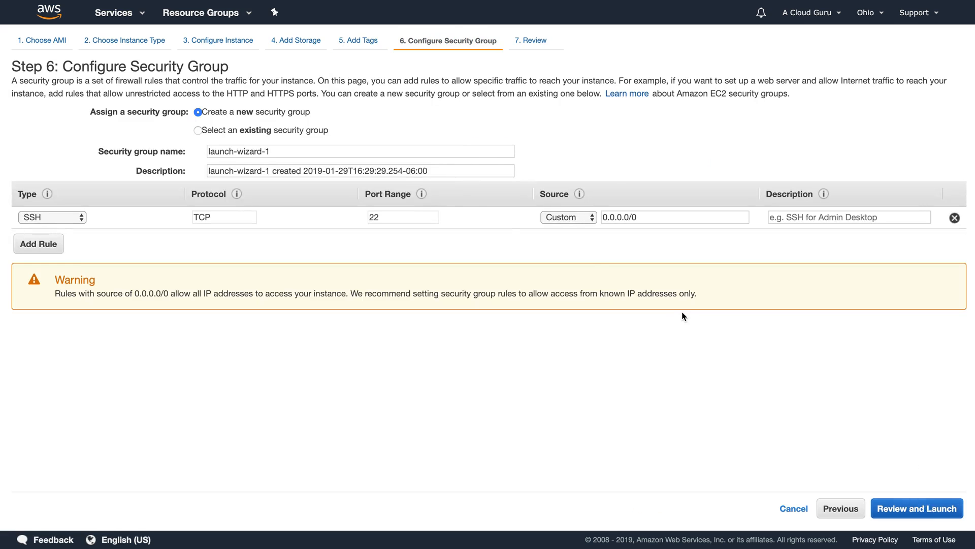
Step: Create a new security group named WebDMZ with the description WebDMZ
{"action": "left_click", "coordinate": [284, 129]}
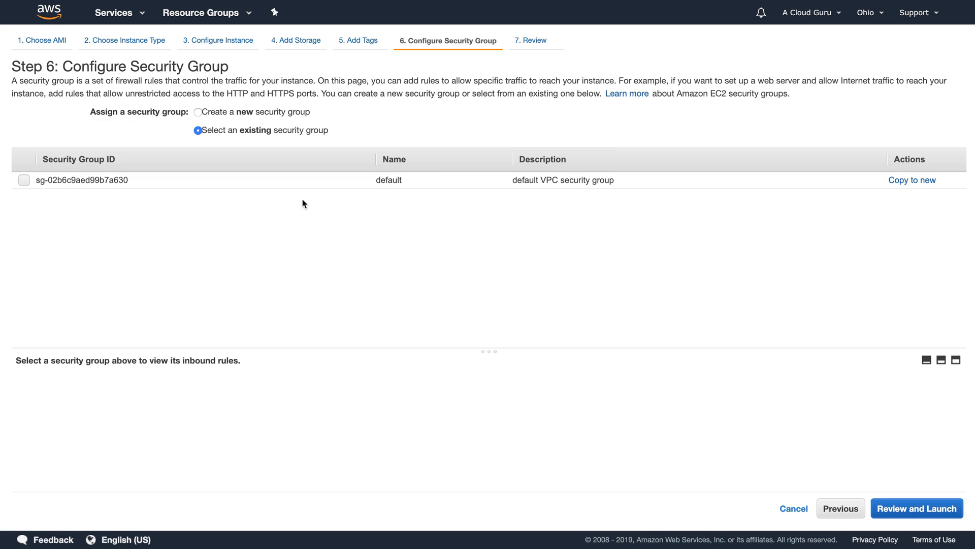
{"action": "left_click", "coordinate": [258, 111]}
{"action": "triple_click", "coordinate": [259, 151]}
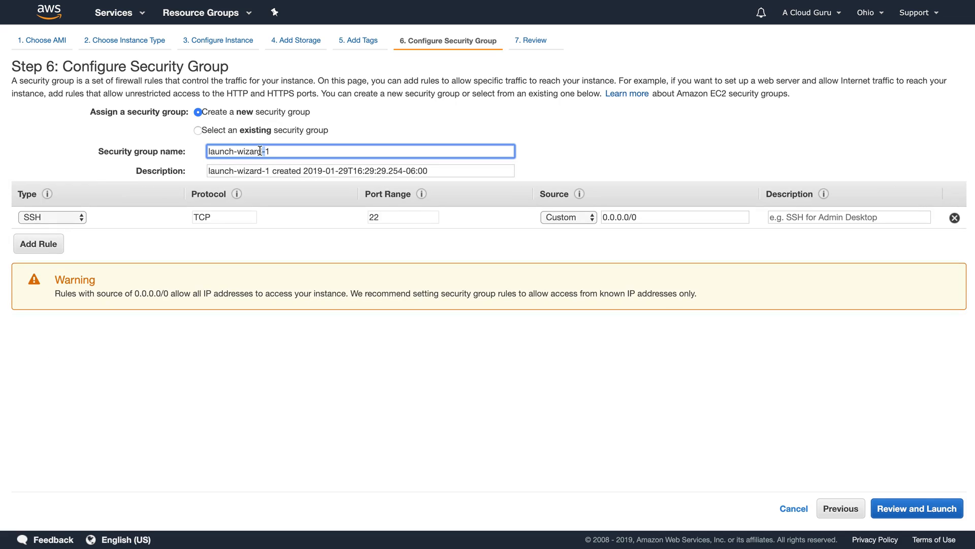
{"action": "type", "text": "WebDMZ"}
{"action": "key", "text": "Tab"}
{"action": "type", "text": "WebDMZ"}
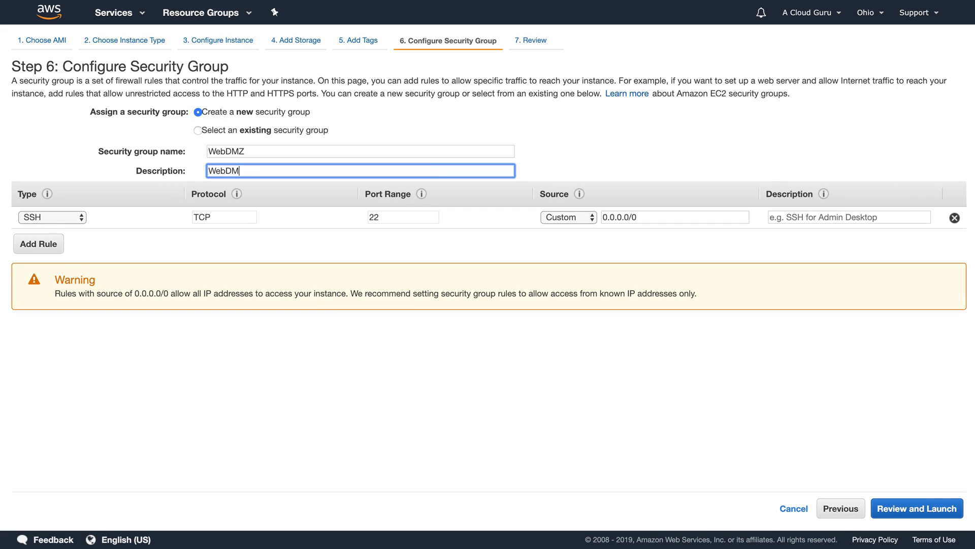
Step: Add a second inbound rule allowing HTTP traffic
{"action": "left_click", "coordinate": [396, 129]}
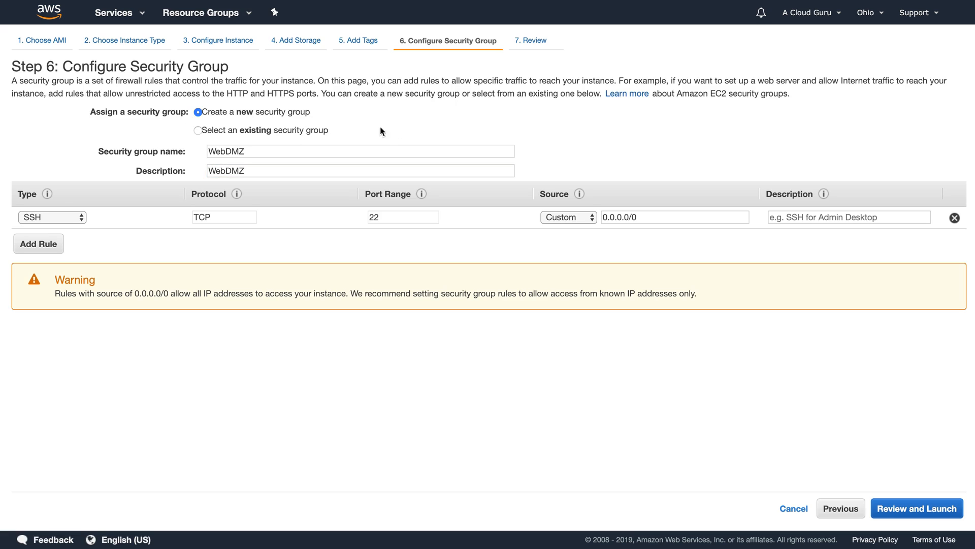
{"action": "left_click", "coordinate": [54, 247]}
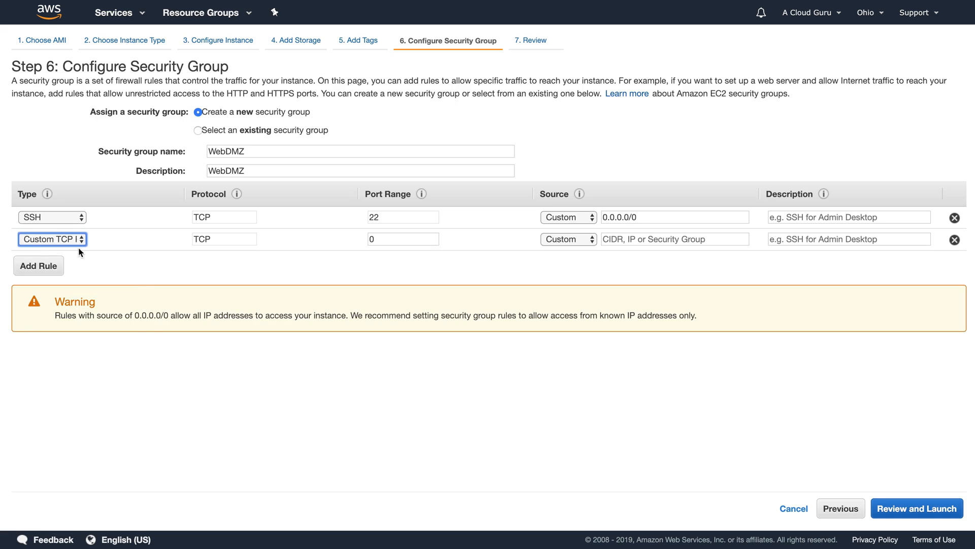
{"action": "left_click", "coordinate": [77, 243]}
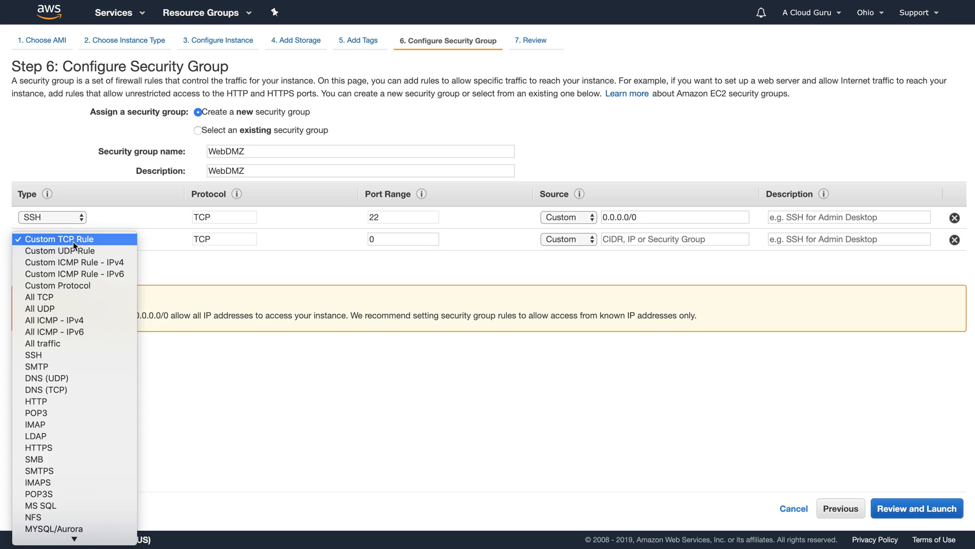
{"action": "left_click", "coordinate": [53, 400]}
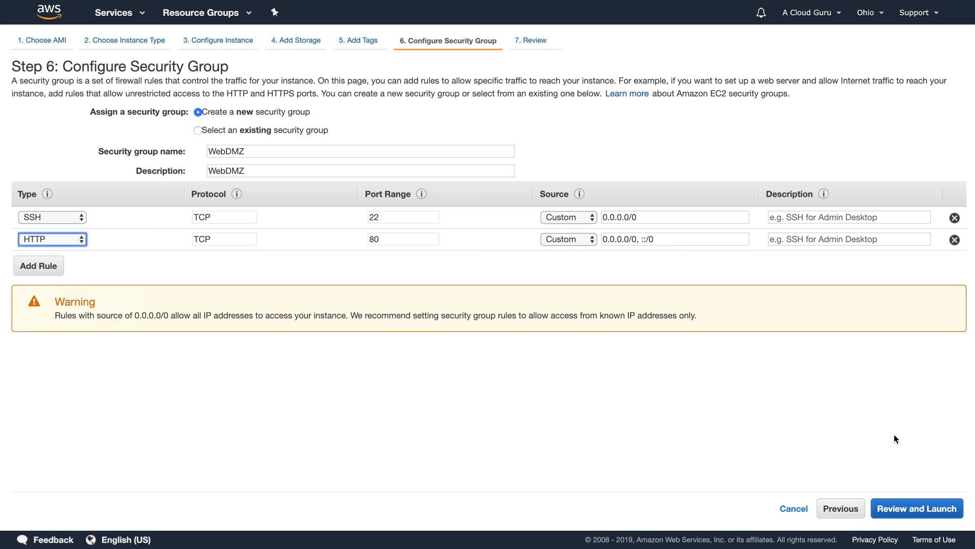
Step: Review and launch the instance with a new key pair MyNewKP, downloading its private key
{"action": "left_click", "coordinate": [898, 507]}
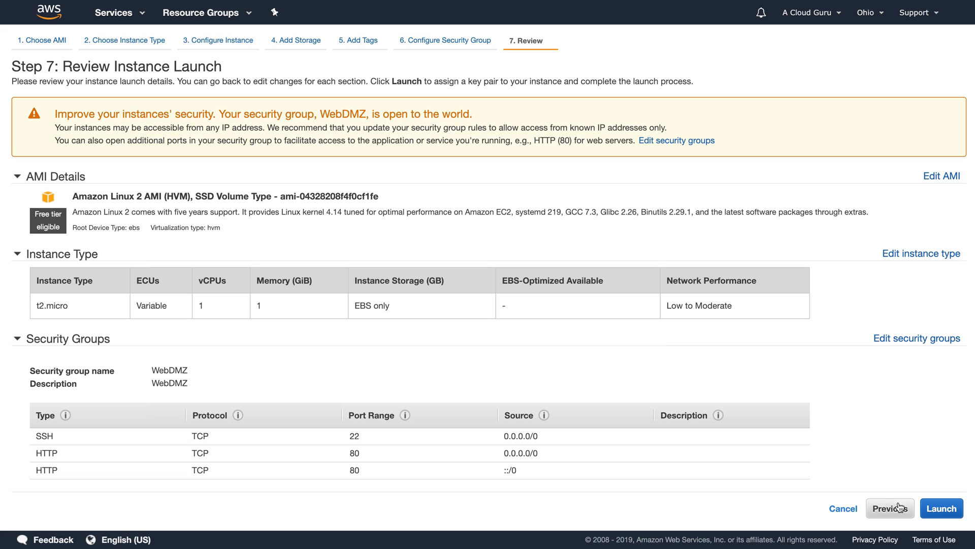
{"action": "left_click", "coordinate": [942, 510]}
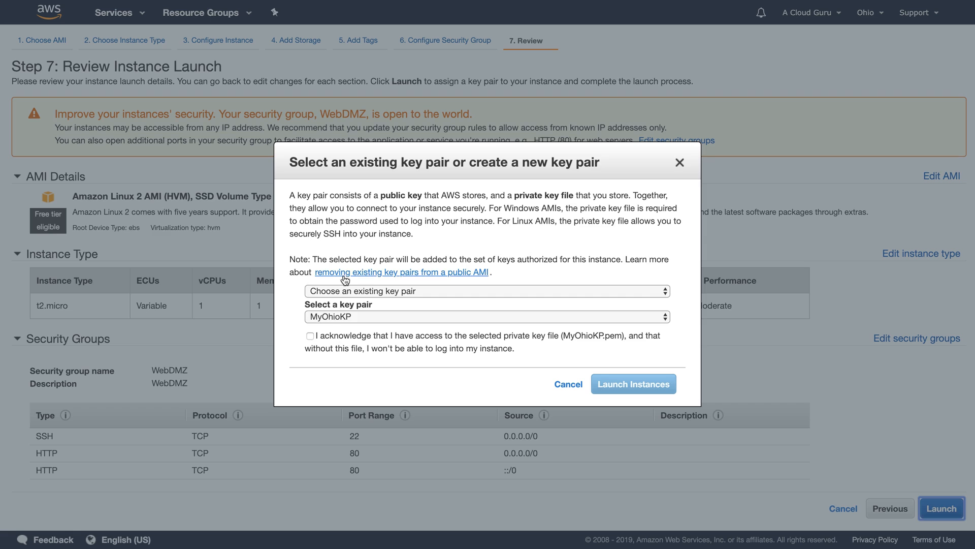
{"action": "left_click", "coordinate": [341, 291]}
{"action": "left_click", "coordinate": [347, 304]}
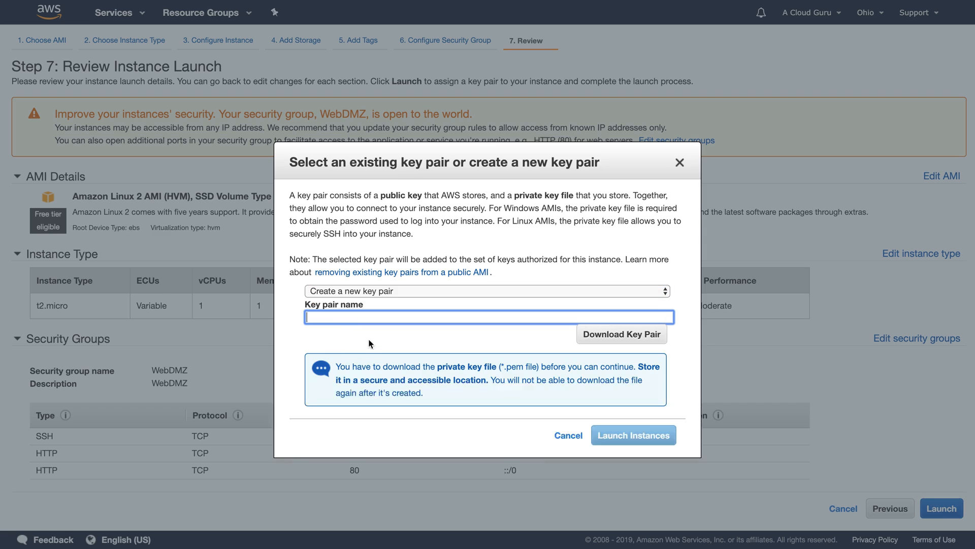
{"action": "type", "text": "MyNewKP"}
{"action": "left_click", "coordinate": [584, 334]}
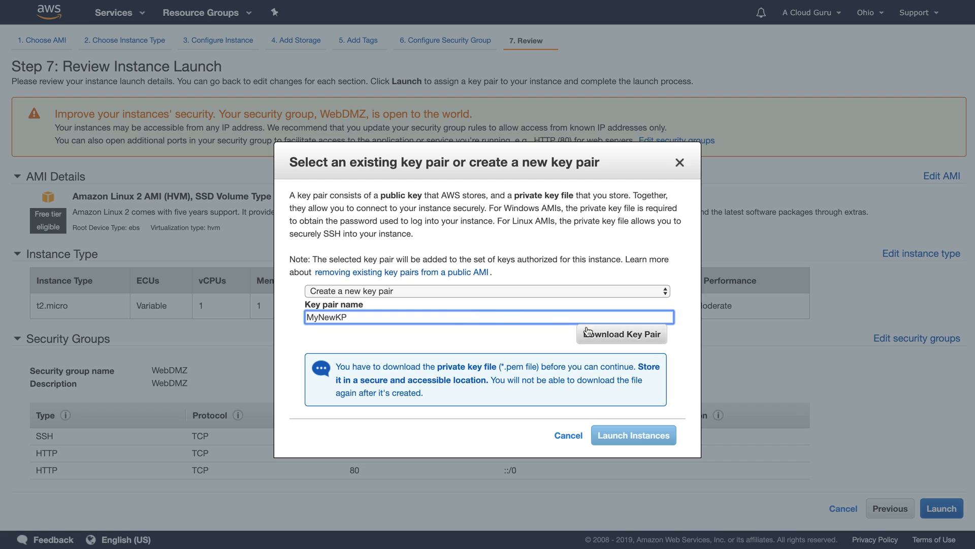
{"action": "left_click", "coordinate": [634, 435]}
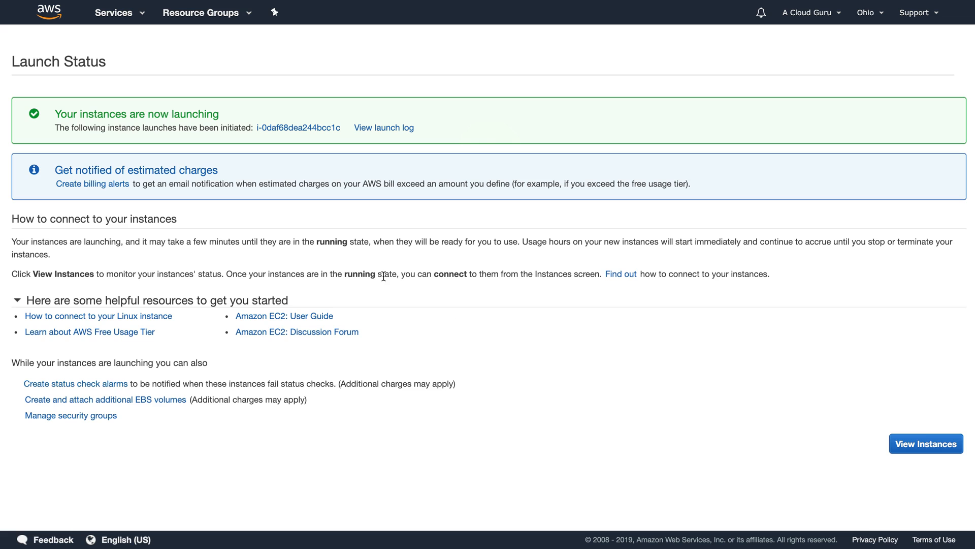
Step: From the instances list, start another launch using the Amazon Linux 2 image
{"action": "left_click", "coordinate": [925, 439]}
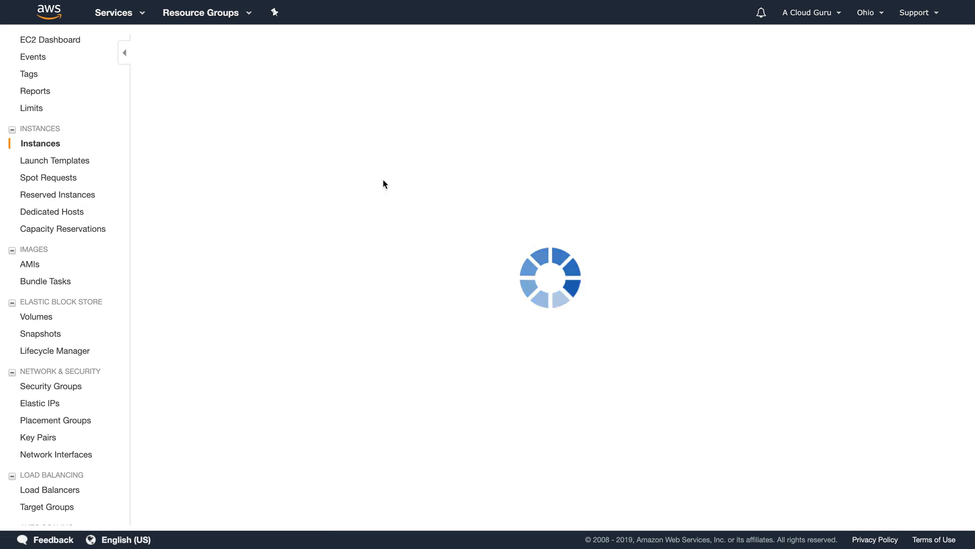
{"action": "left_click", "coordinate": [181, 48]}
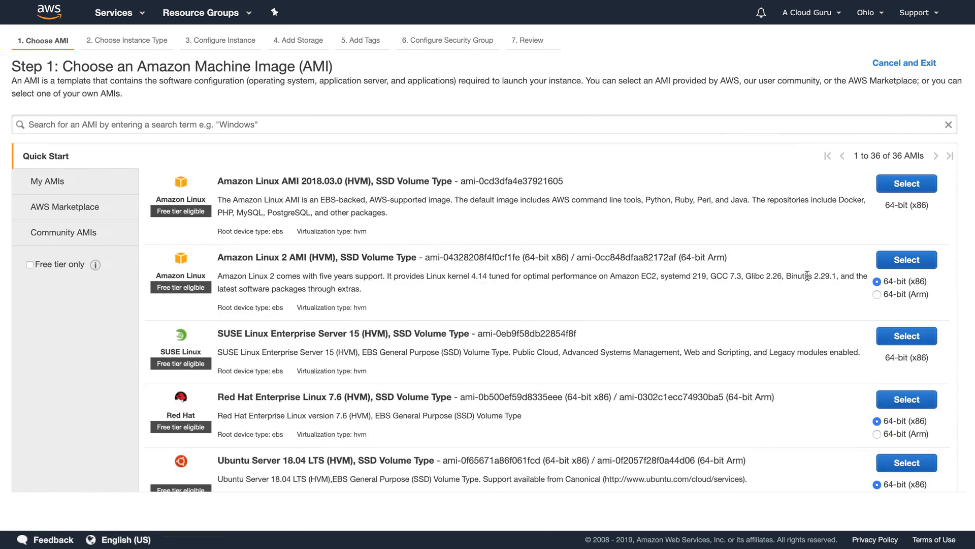
{"action": "left_click", "coordinate": [900, 257]}
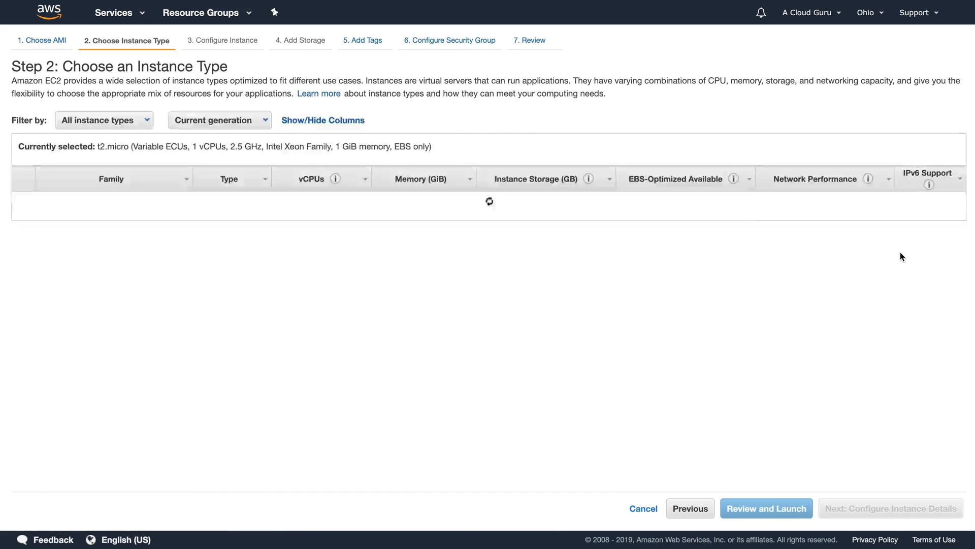
{"action": "left_click", "coordinate": [884, 510]}
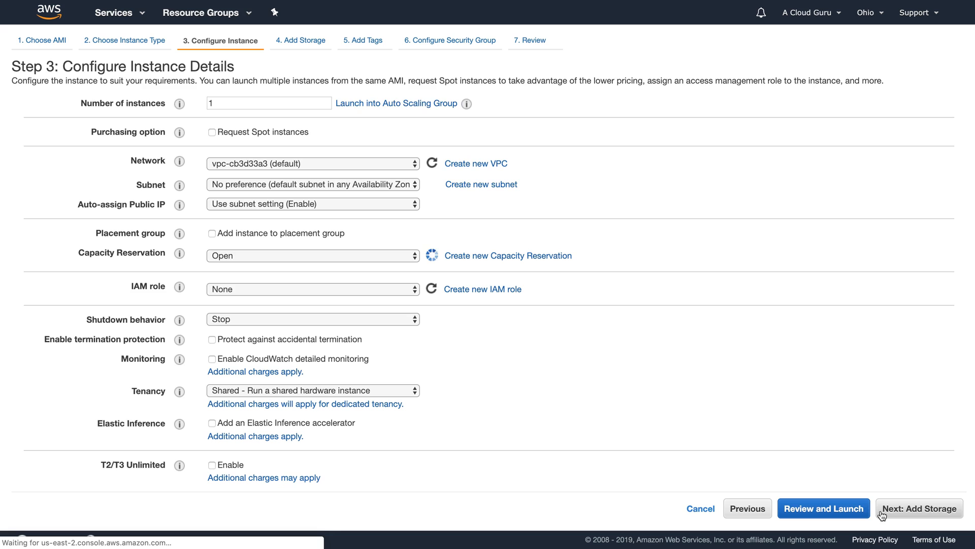
Step: Place this instance in acloudguruVPC's 10.0.2.0 us-east-2b subnet
{"action": "left_click", "coordinate": [306, 163]}
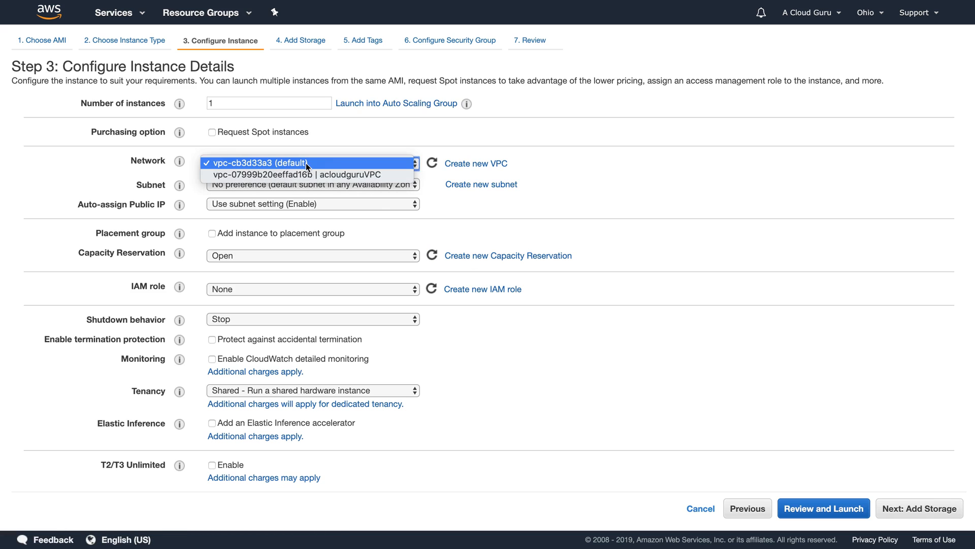
{"action": "left_click", "coordinate": [311, 173]}
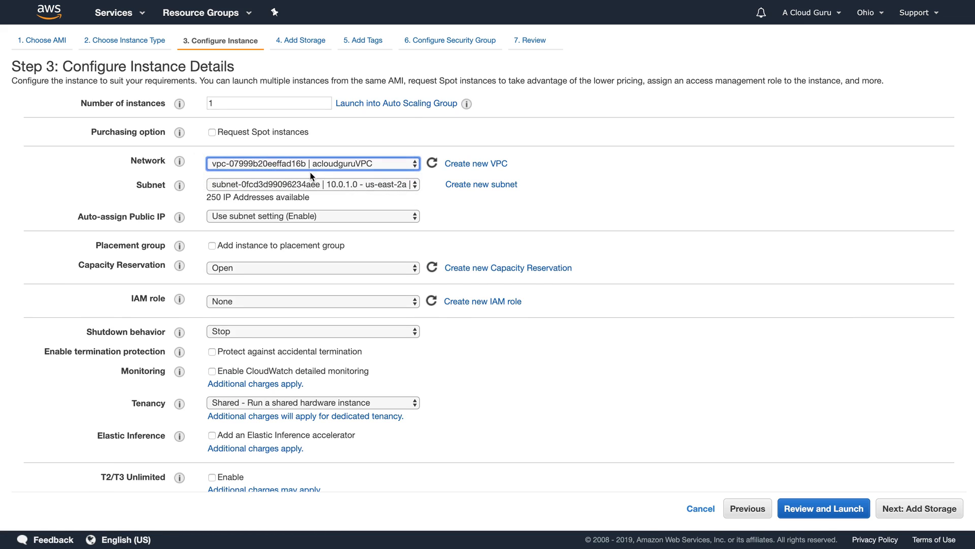
{"action": "left_click", "coordinate": [309, 184]}
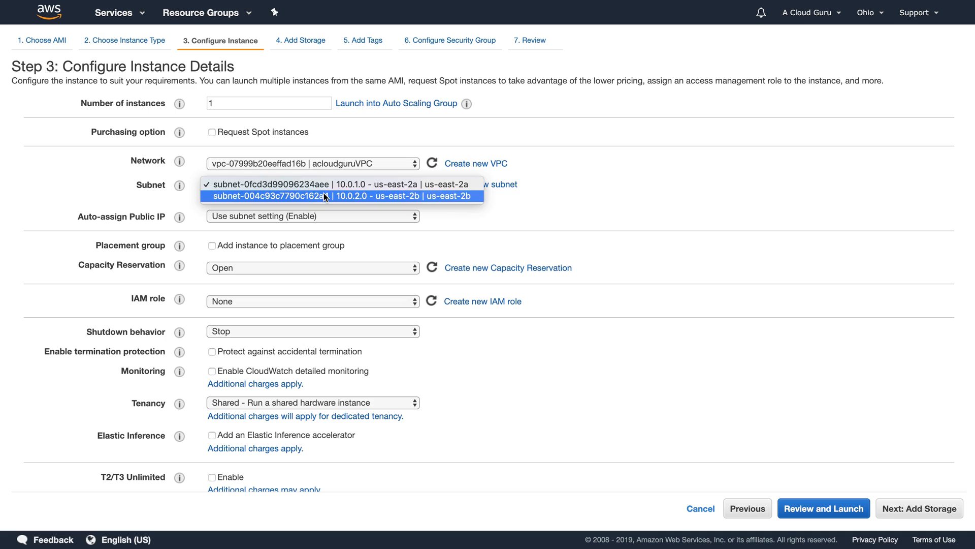
{"action": "left_click", "coordinate": [325, 197]}
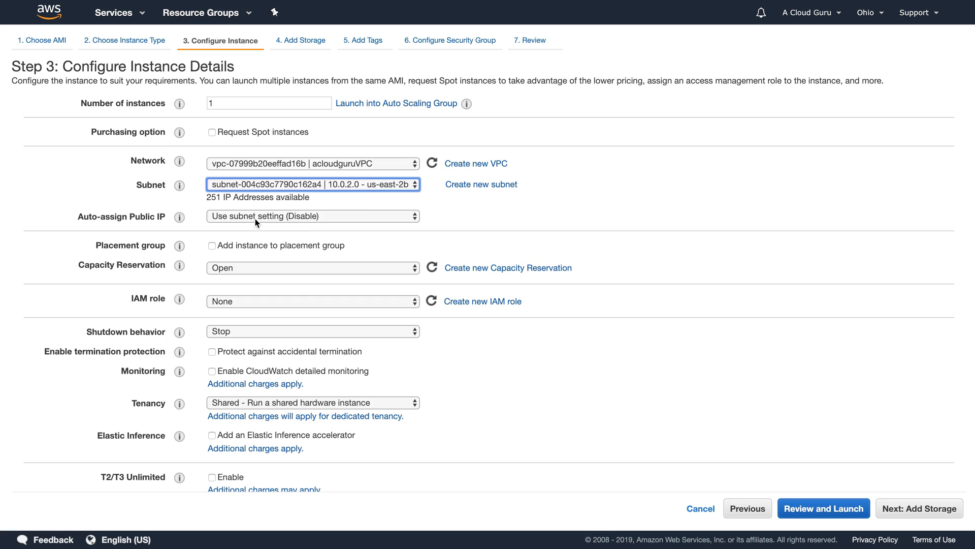
{"action": "left_click", "coordinate": [629, 194]}
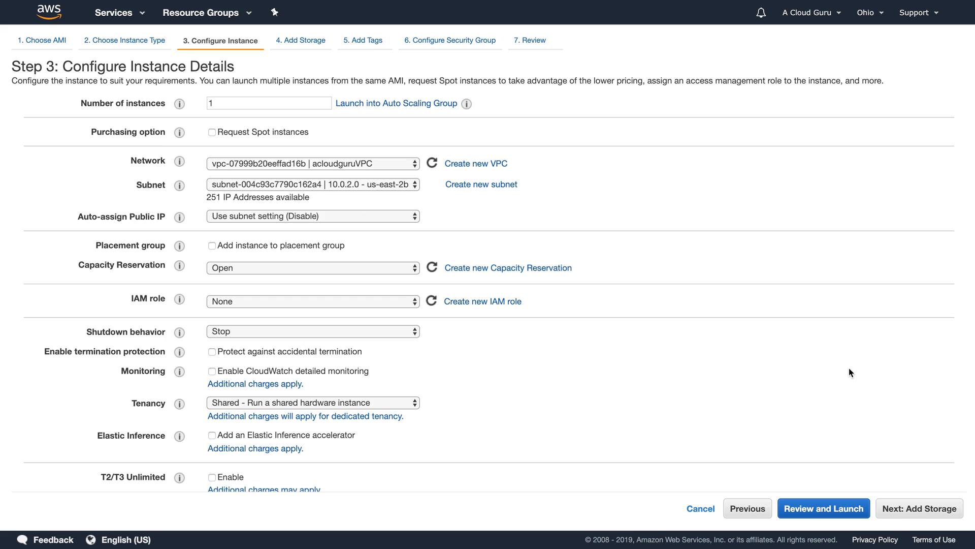
{"action": "left_click", "coordinate": [926, 513]}
Step: Tag the second instance Name = MyDBServer
{"action": "left_click", "coordinate": [926, 513]}
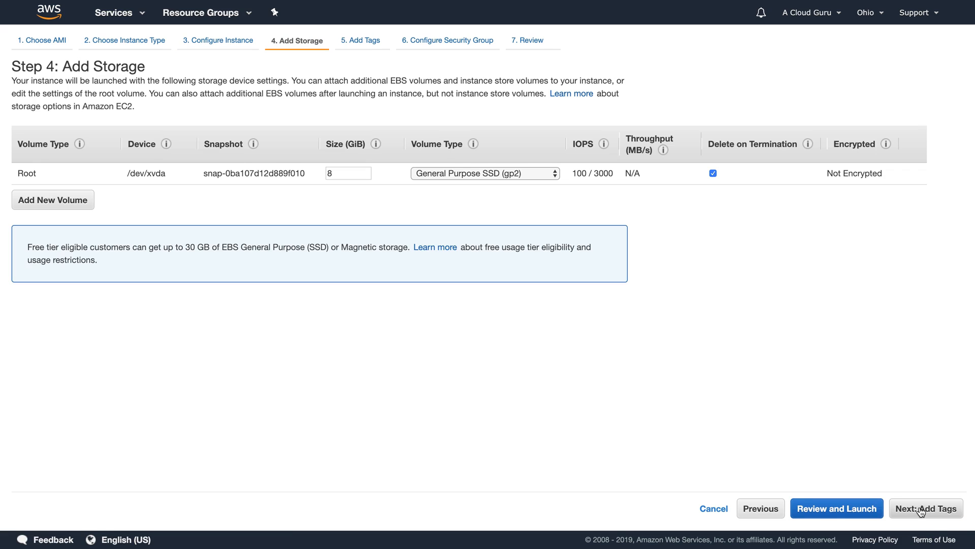
{"action": "left_click", "coordinate": [22, 235]}
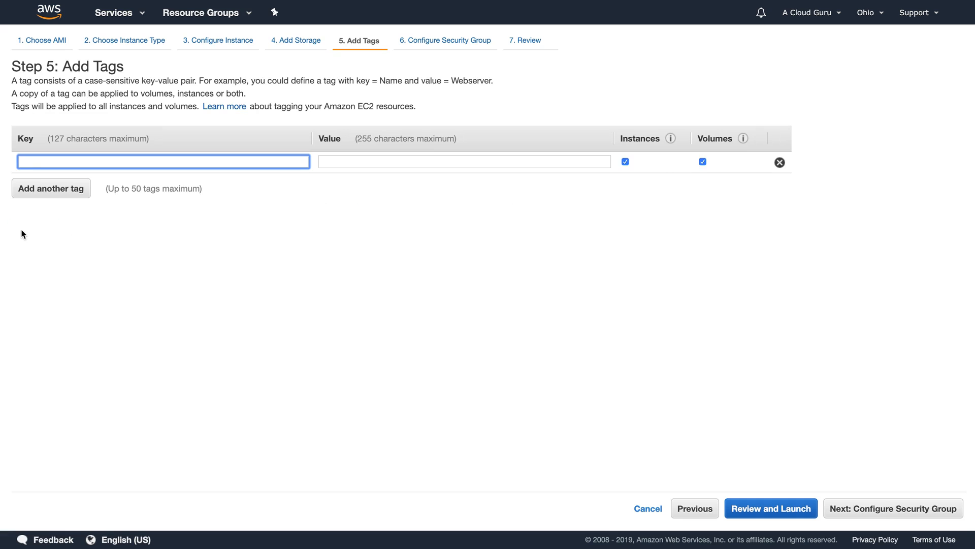
{"action": "type", "text": "Name"}
{"action": "key", "text": "Tab"}
{"action": "type", "text": "MyDB"}
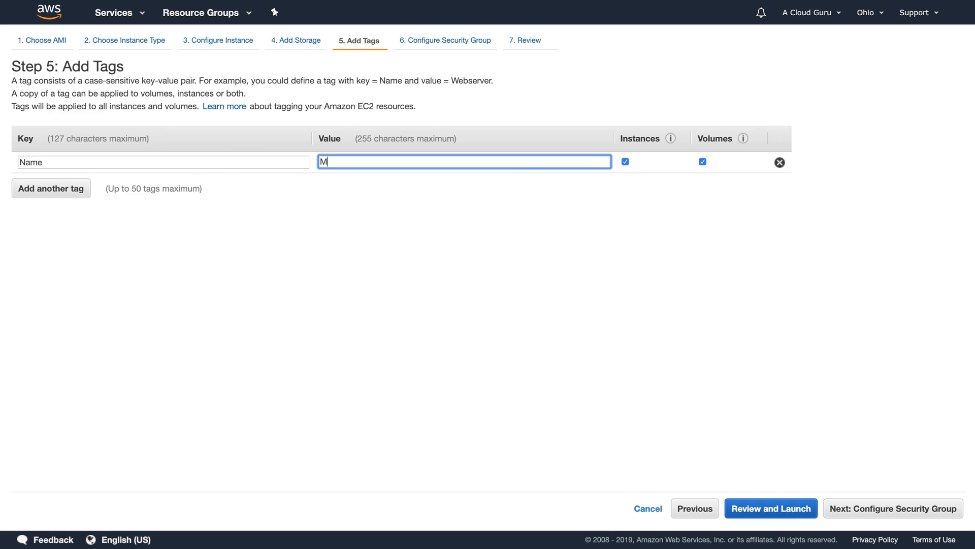
{"action": "type", "text": "erver"}
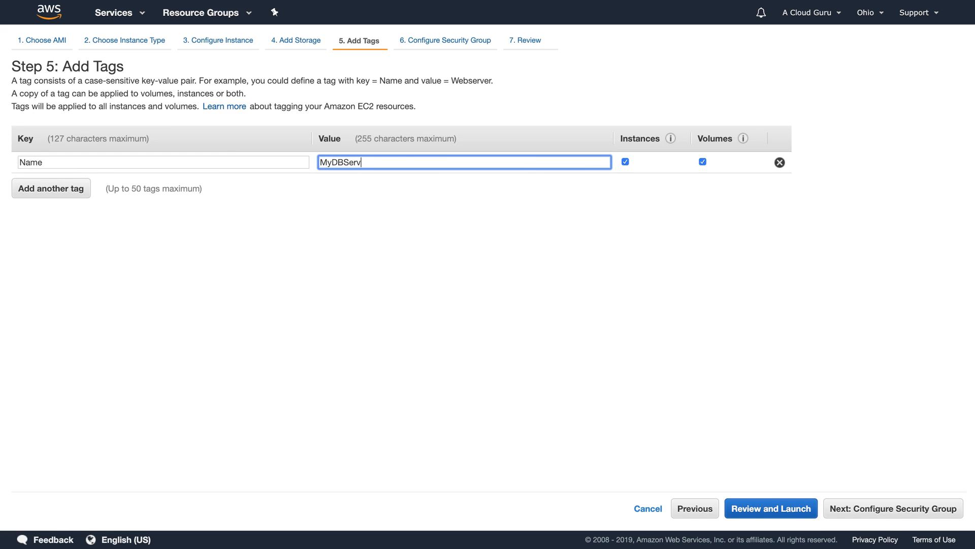
Step: Assign the default security group and launch with the existing MyNewKP key pair acknowledged
{"action": "left_click", "coordinate": [870, 508]}
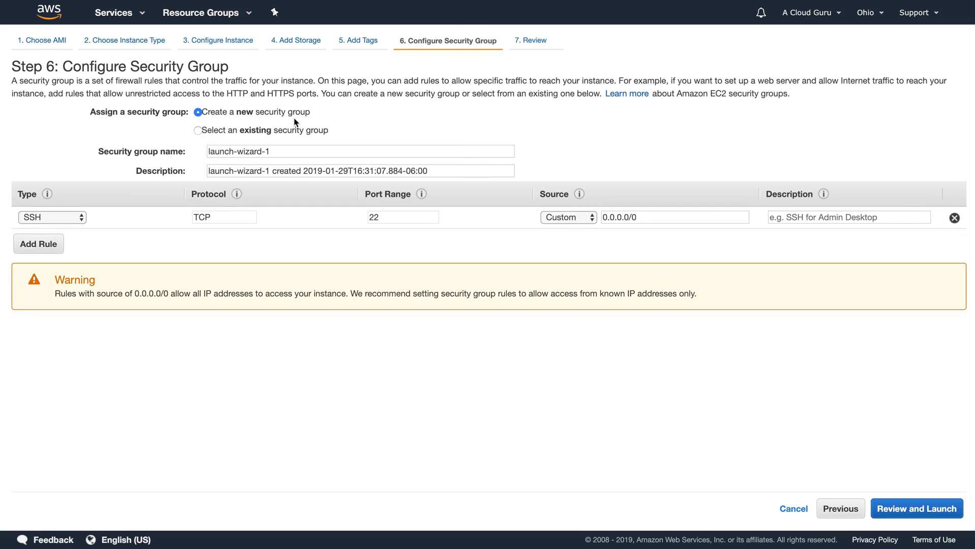
{"action": "left_click", "coordinate": [287, 130]}
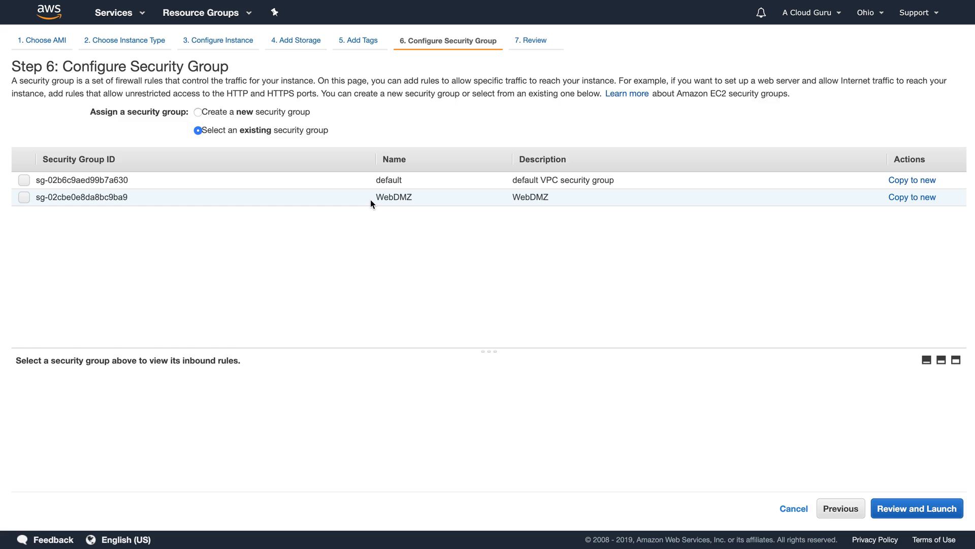
{"action": "left_click", "coordinate": [370, 181]}
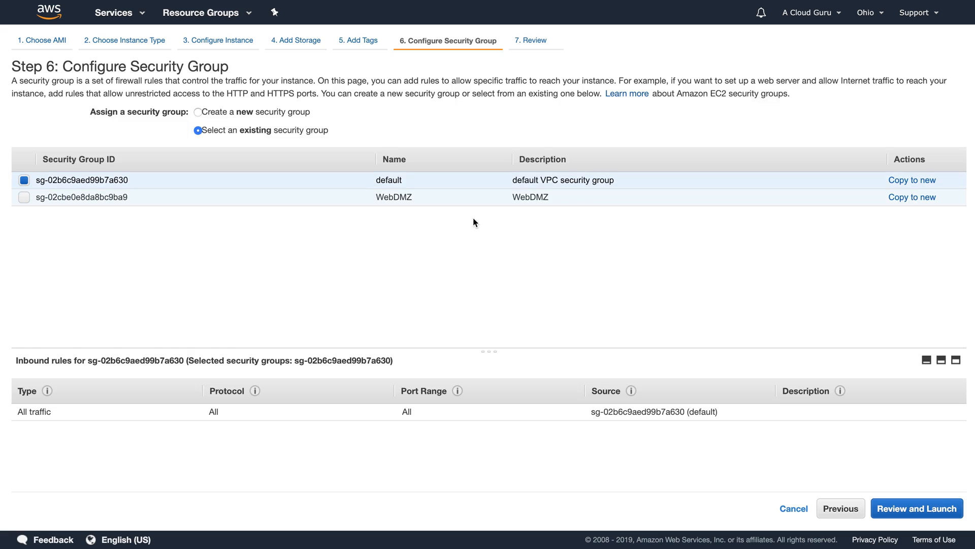
{"action": "left_click", "coordinate": [930, 507]}
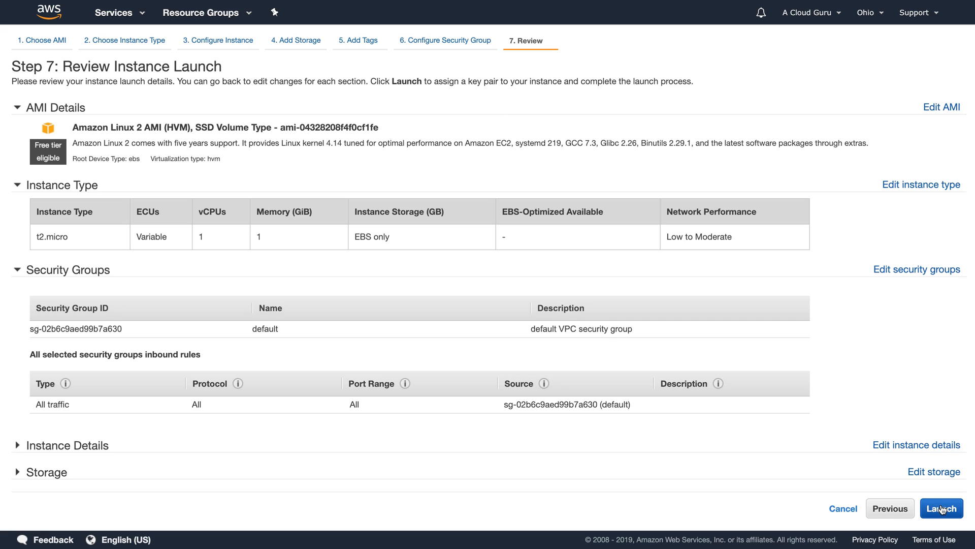
{"action": "left_click", "coordinate": [941, 508]}
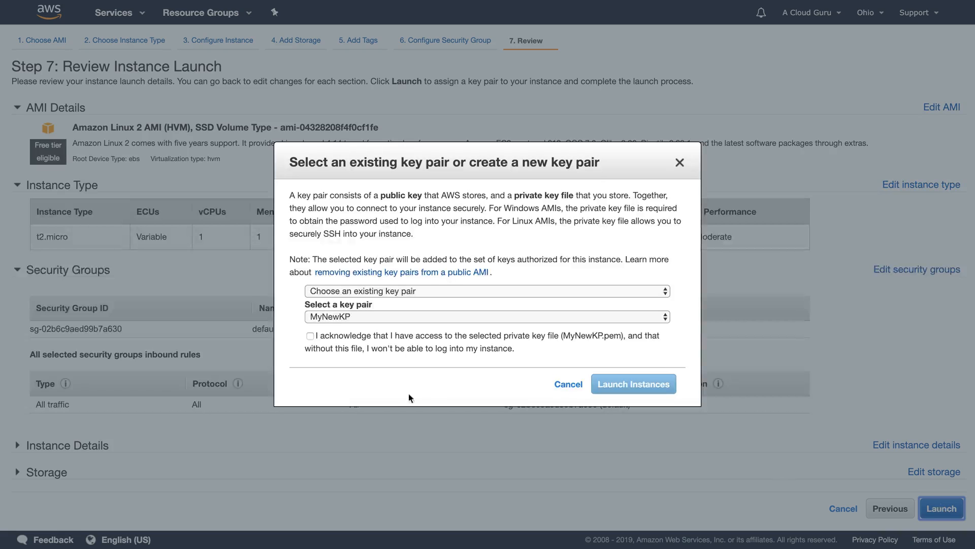
{"action": "left_click", "coordinate": [343, 336]}
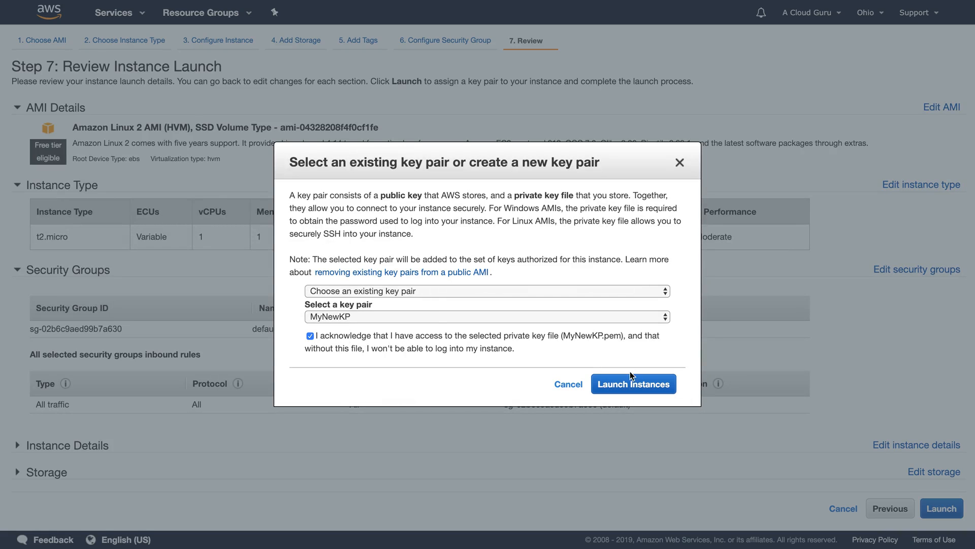
{"action": "left_click", "coordinate": [633, 384]}
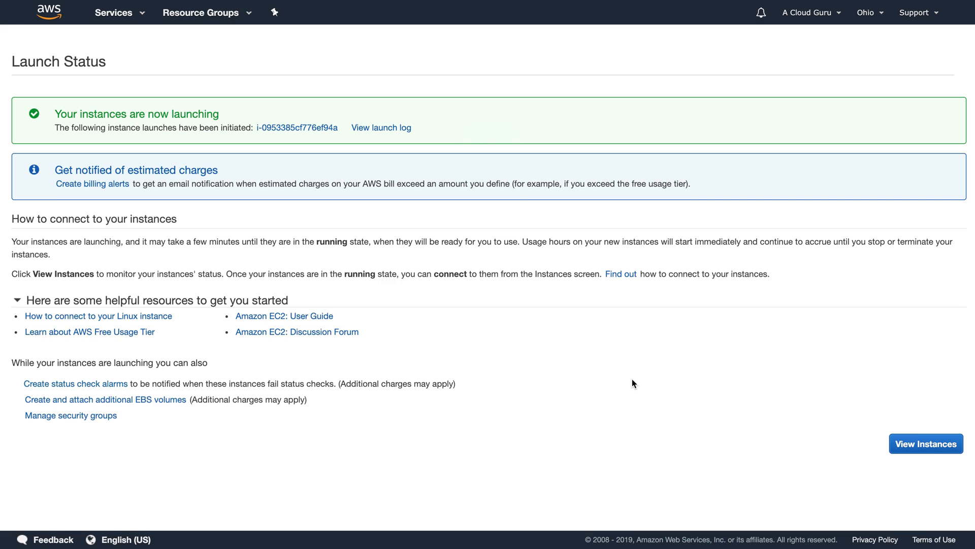
Step: View the instances list to see WebServer01's public IP 18.216.240.182
{"action": "left_click", "coordinate": [926, 444]}
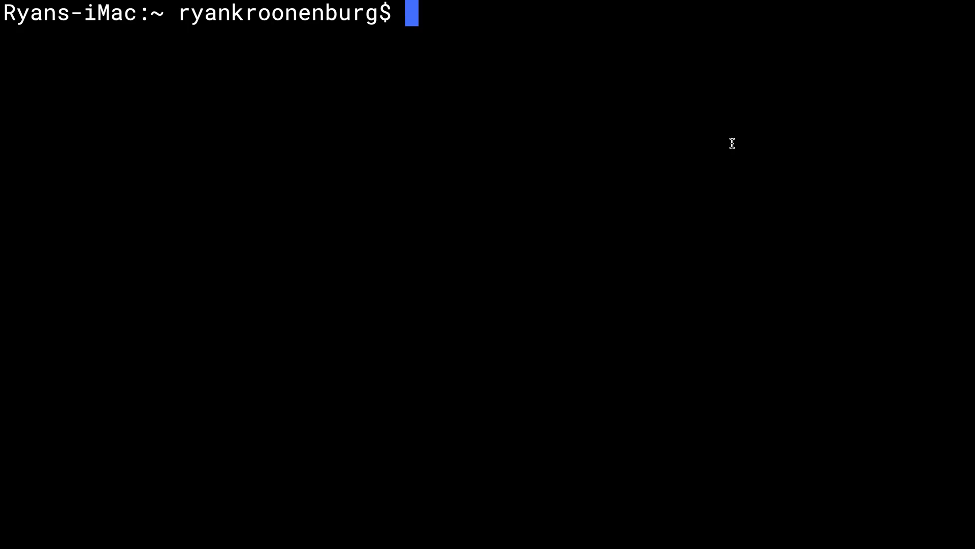
Step: Change into the Downloads folder and list its files
{"action": "type", "text": "cd Do"}
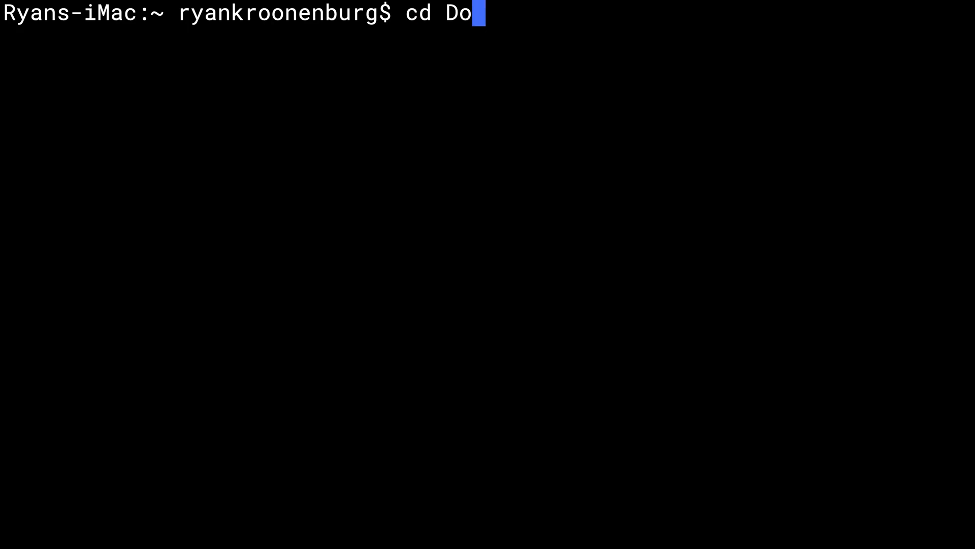
{"action": "key", "text": "Tab"}
{"action": "type", "text": "wn"}
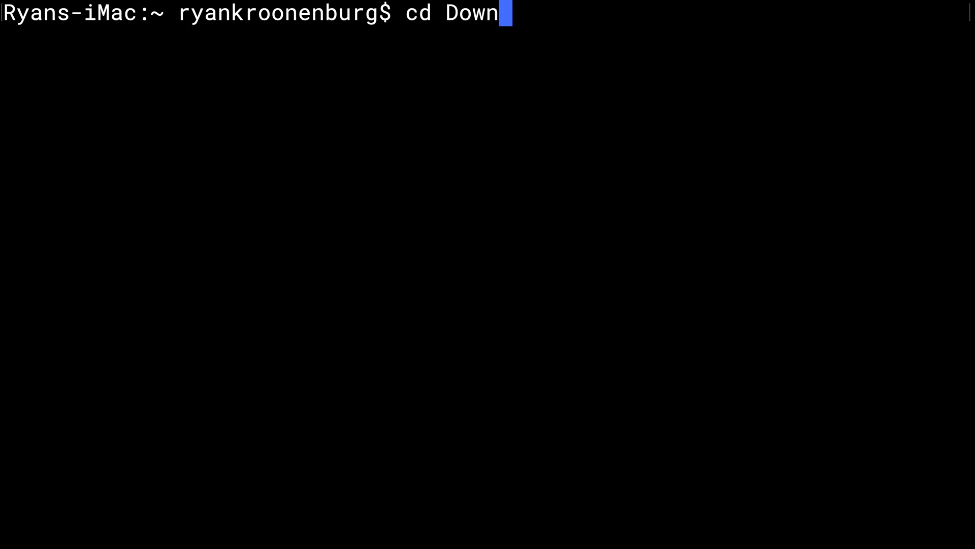
{"action": "key", "text": "Tab"}
{"action": "type", "text": "\\"}
{"action": "key", "text": "BackSpace"}
{"action": "type", "text": "\\"}
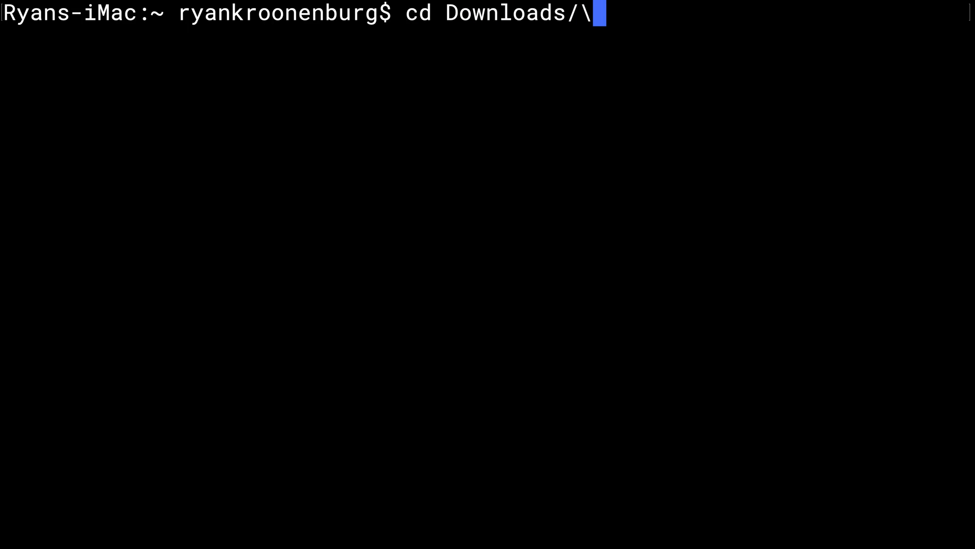
{"action": "key", "text": "BackSpace"}
{"action": "key", "text": "Return"}
{"action": "type", "text": "ls"}
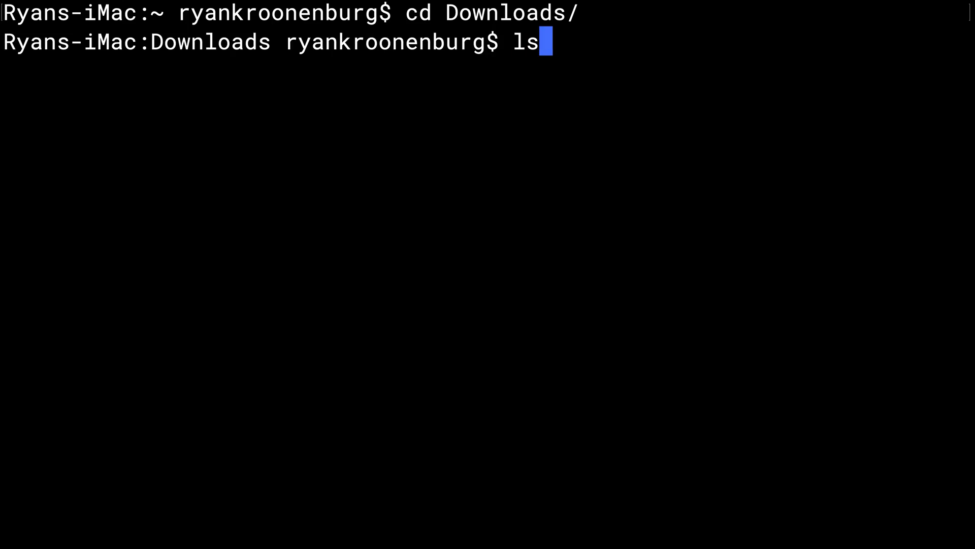
{"action": "key", "text": "Return"}
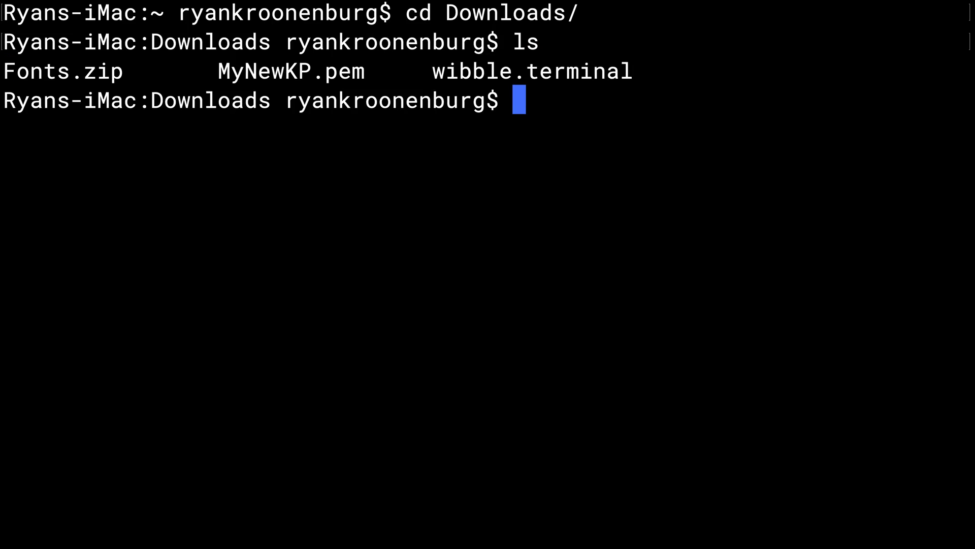
Step: Restrict MyNewKP.pem to permissions 400 with chmod, then clear the screen
{"action": "type", "text": "chmod 5"}
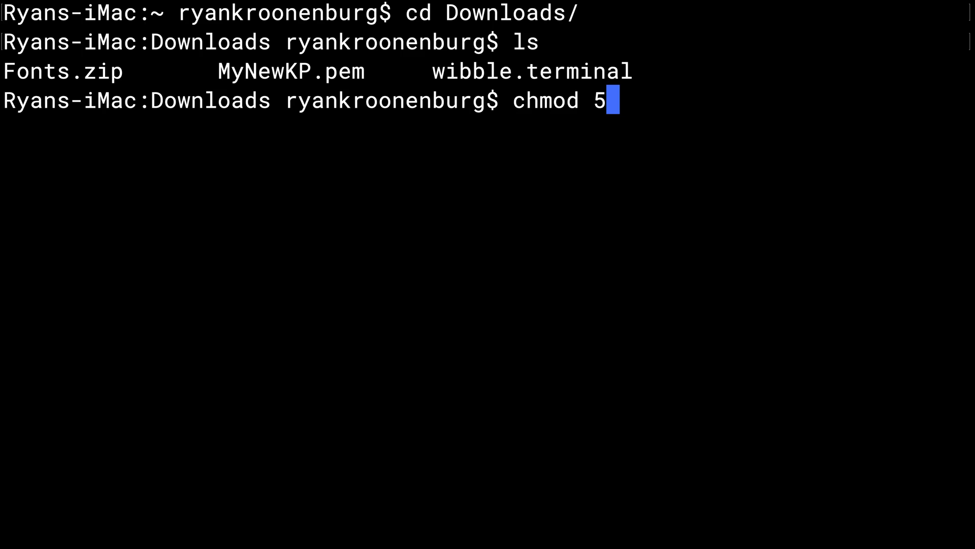
{"action": "key", "text": "BackSpace"}
{"action": "type", "text": "4"}
{"action": "type", "text": "00 My"}
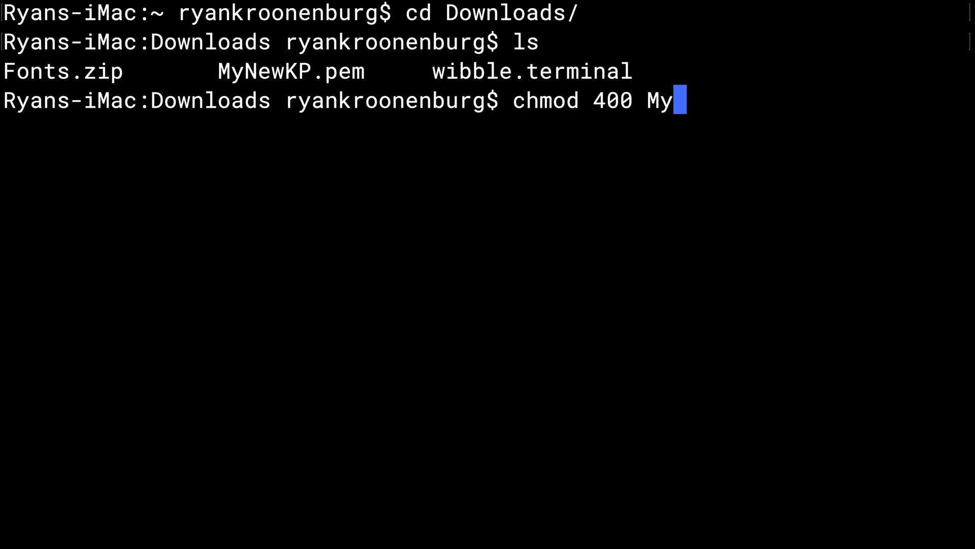
{"action": "type", "text": "Neww"}
{"action": "key", "text": "BackSpace"}
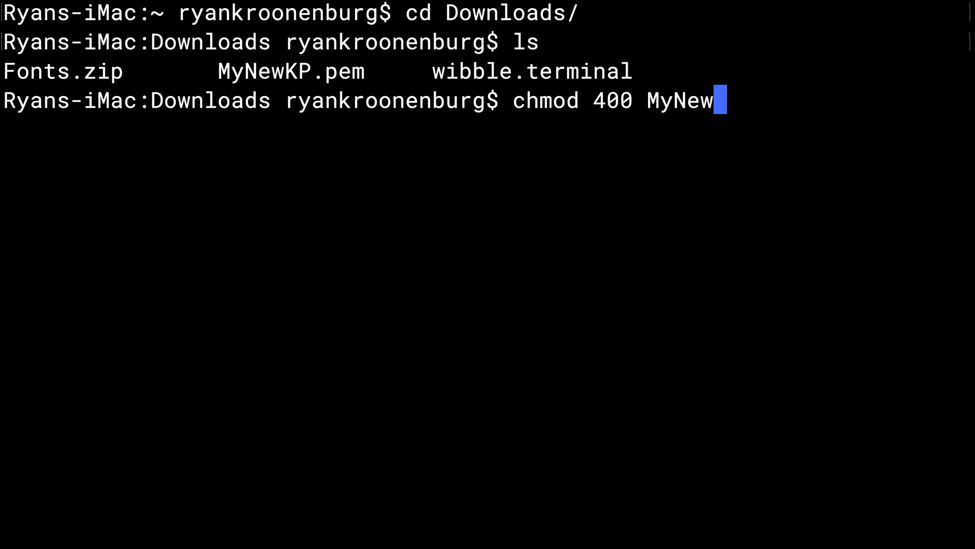
{"action": "type", "text": "KP.pem"}
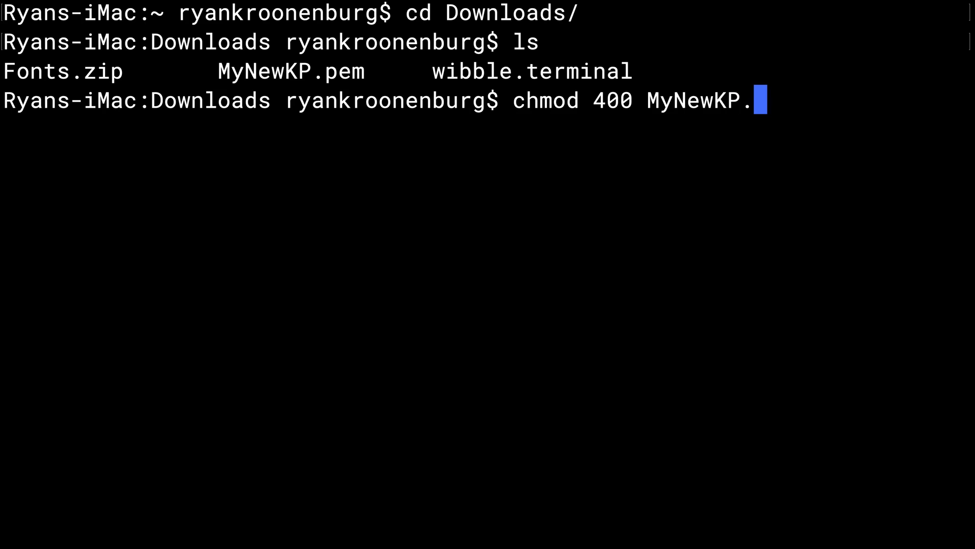
{"action": "key", "text": "Return"}
{"action": "type", "text": "clear"}
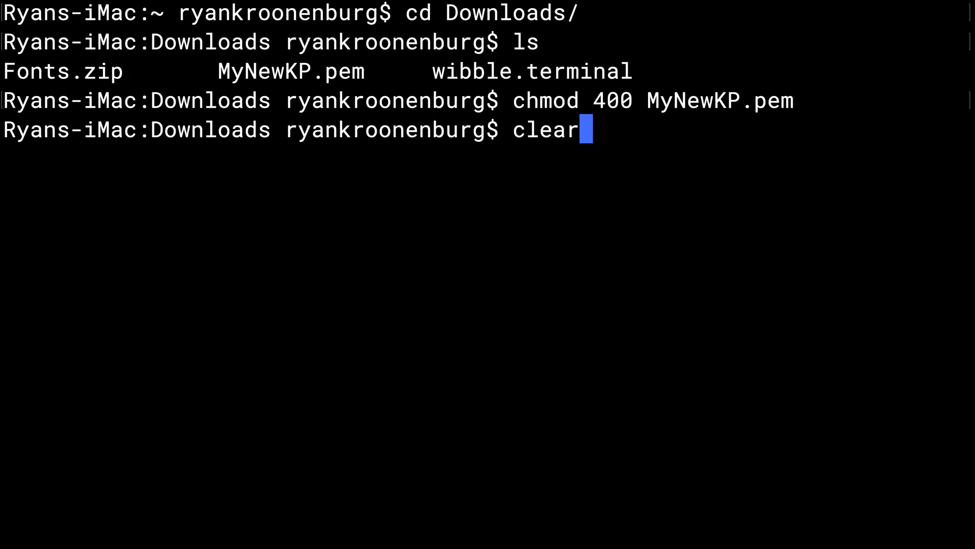
{"action": "key", "text": "Return"}
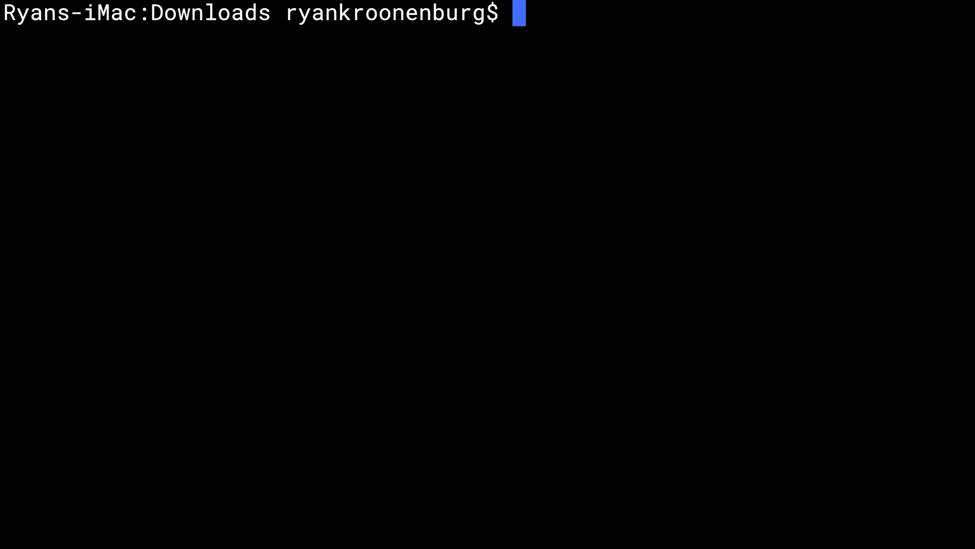
Step: SSH into 18.216.240.182 as ec2-user with MyNewKP.pem, accepting the host key
{"action": "type", "text": "ssh ec2-"}
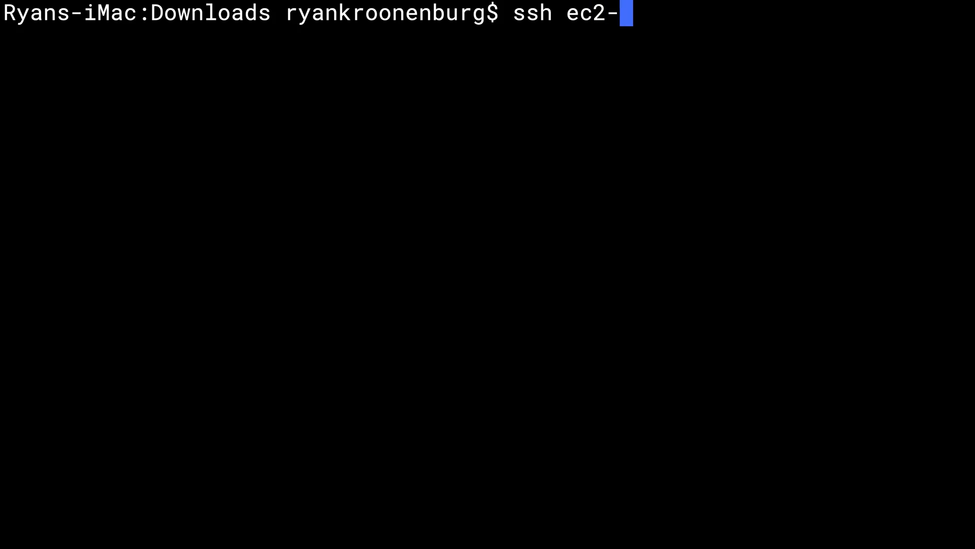
{"action": "type", "text": "user@"}
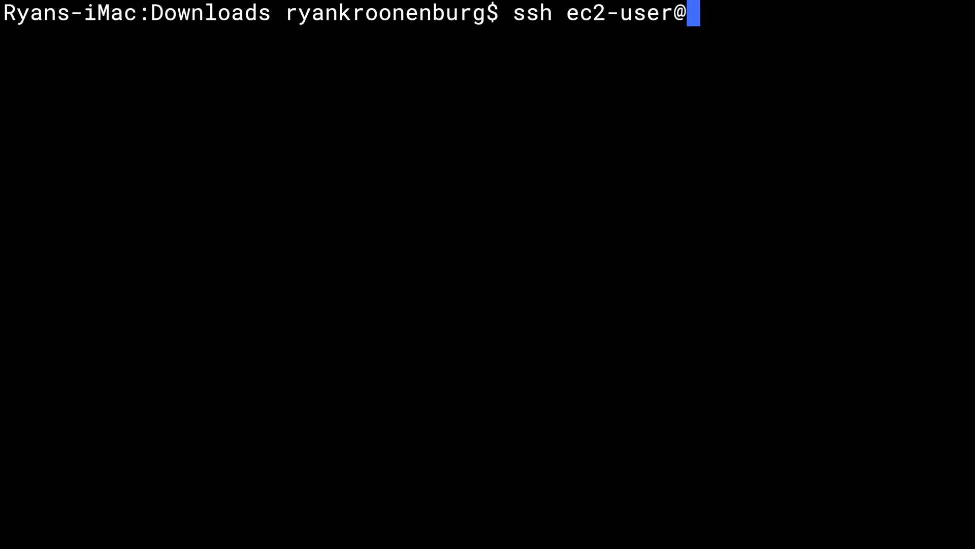
{"action": "type", "text": "18.216.240.182"}
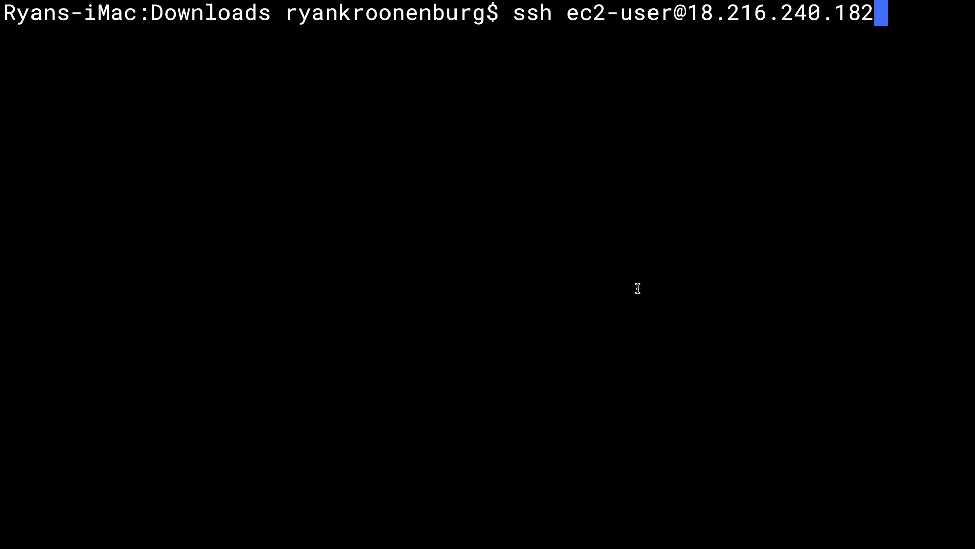
{"action": "type", "text": "-i My"}
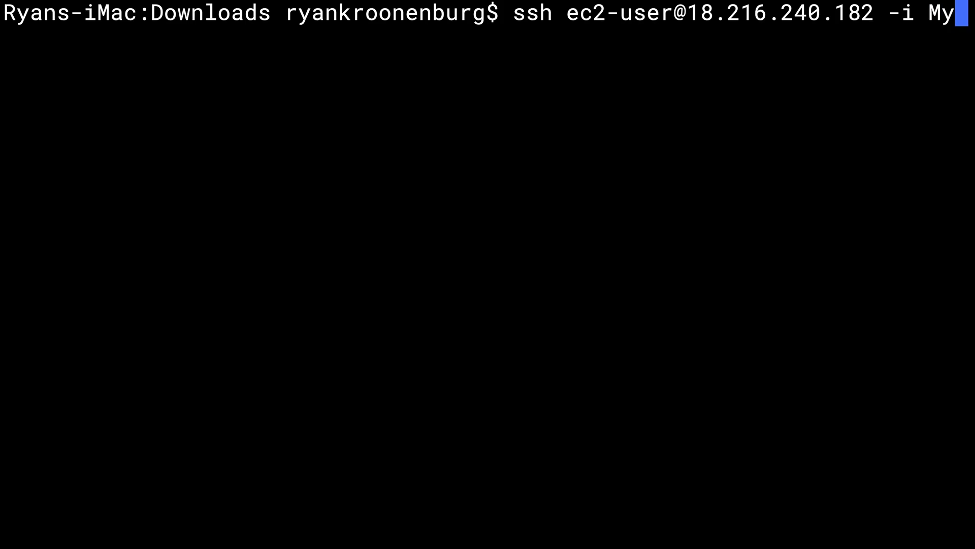
{"action": "key", "text": "Tab"}
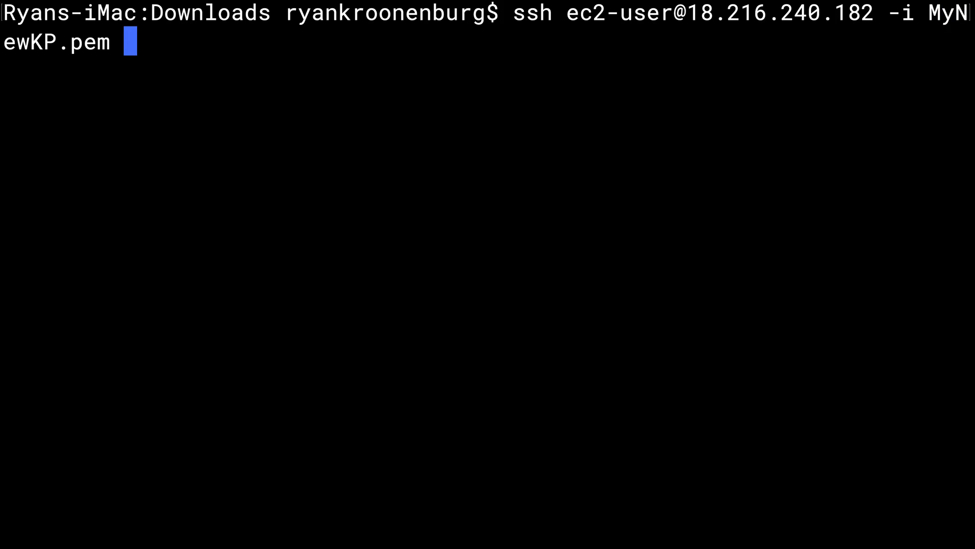
{"action": "key", "text": "Return"}
{"action": "type", "text": "yes"}
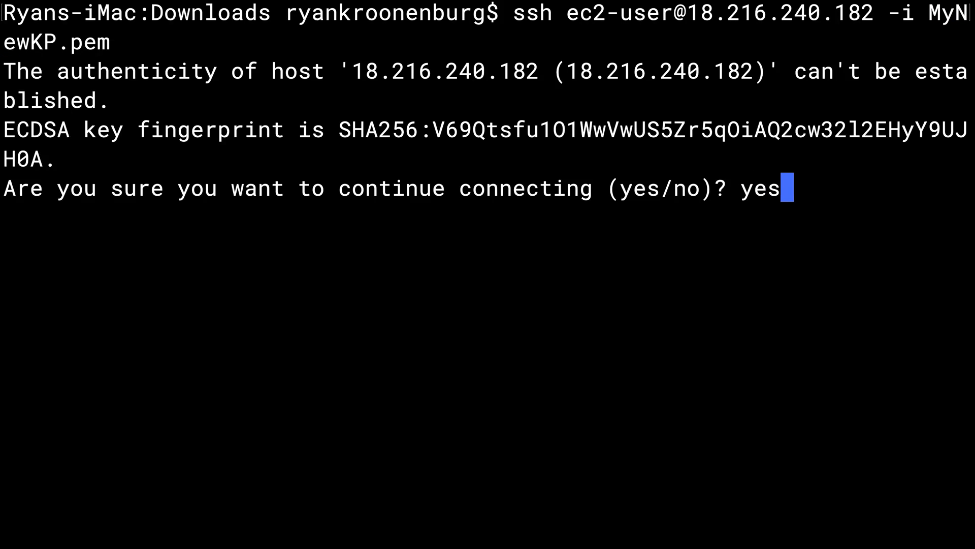
{"action": "key", "text": "Return"}
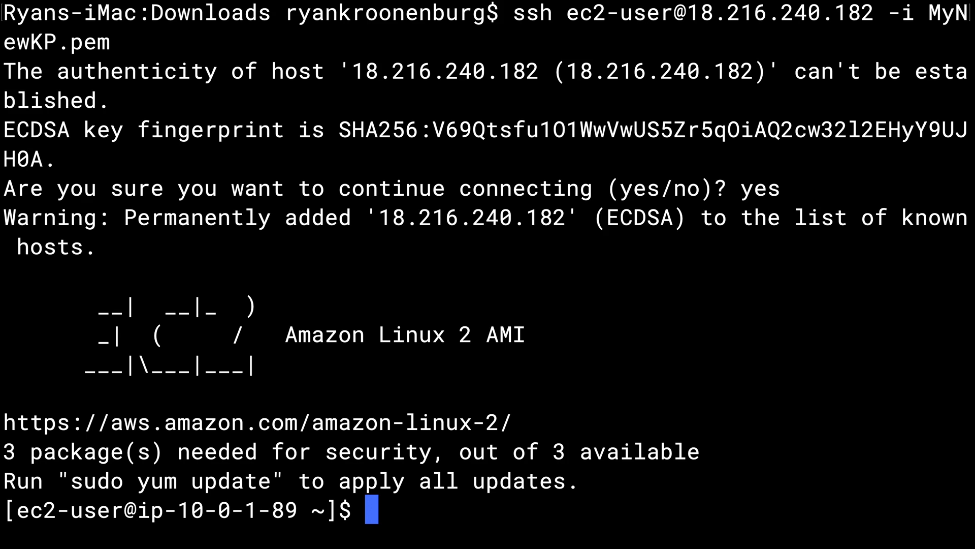
Step: Become root on the web server with sudo su and clear the screen
{"action": "type", "text": "sudo"}
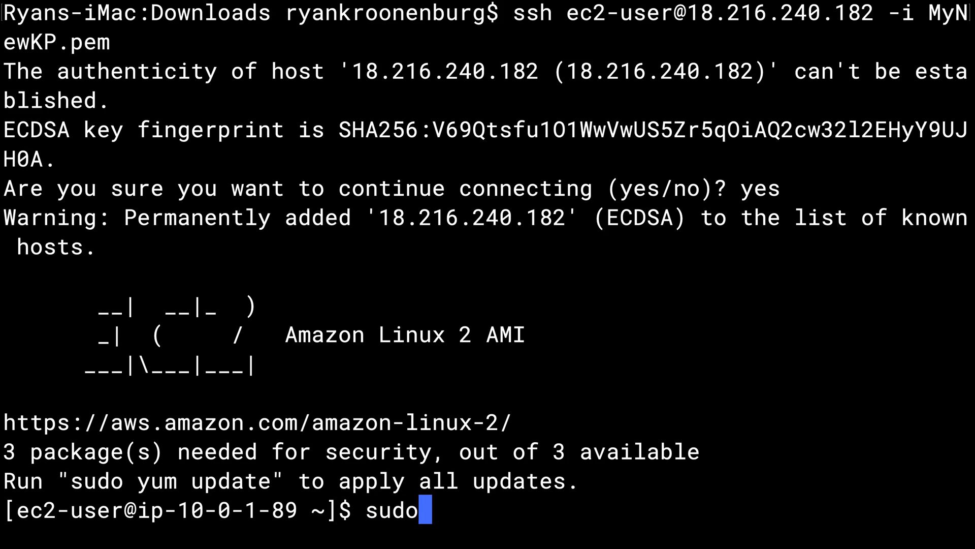
{"action": "type", "text": " su"}
{"action": "key", "text": "Return"}
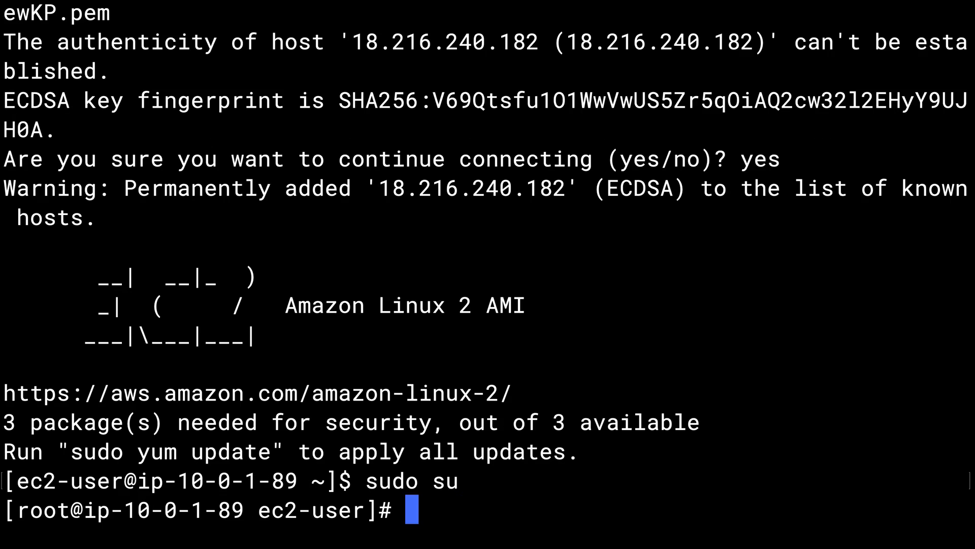
{"action": "type", "text": "clear"}
{"action": "key", "text": "Return"}
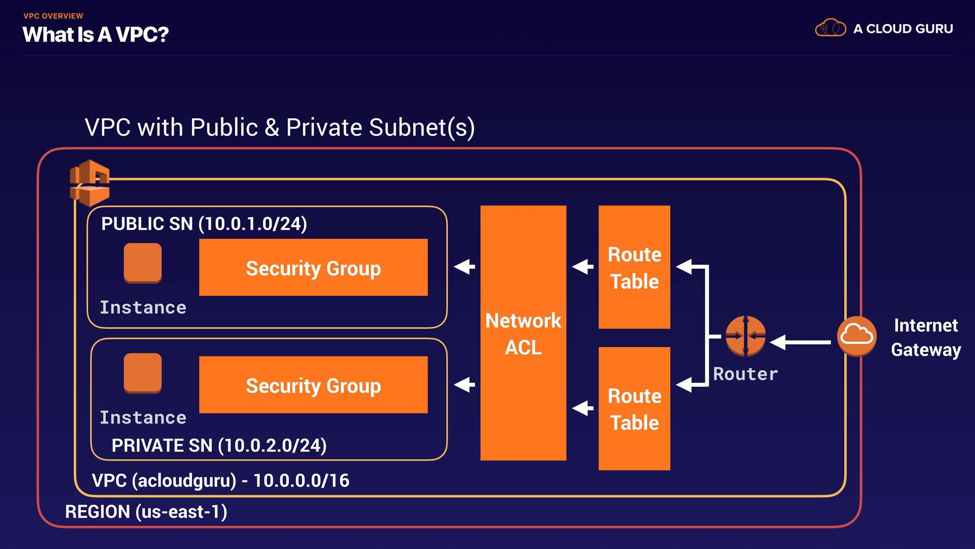